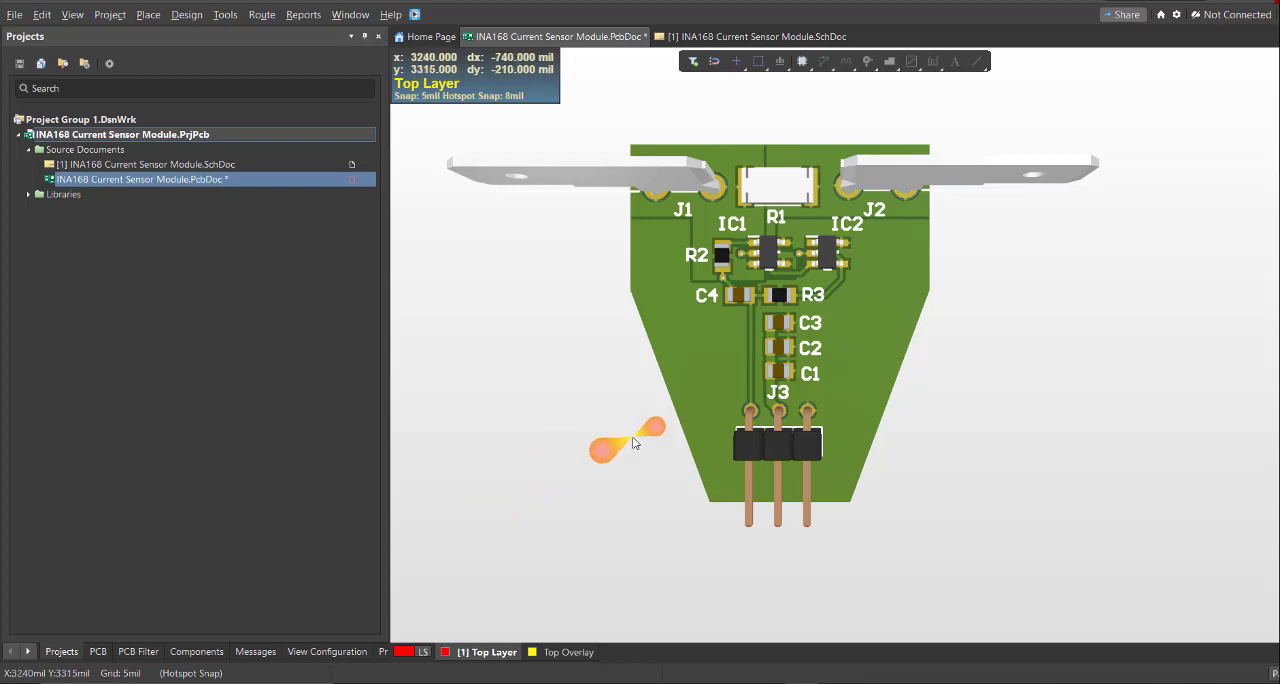
- View the schematic document of the completed INA168 Current Sensor Module project
{"action": "left_click", "coordinate": [686, 38]}
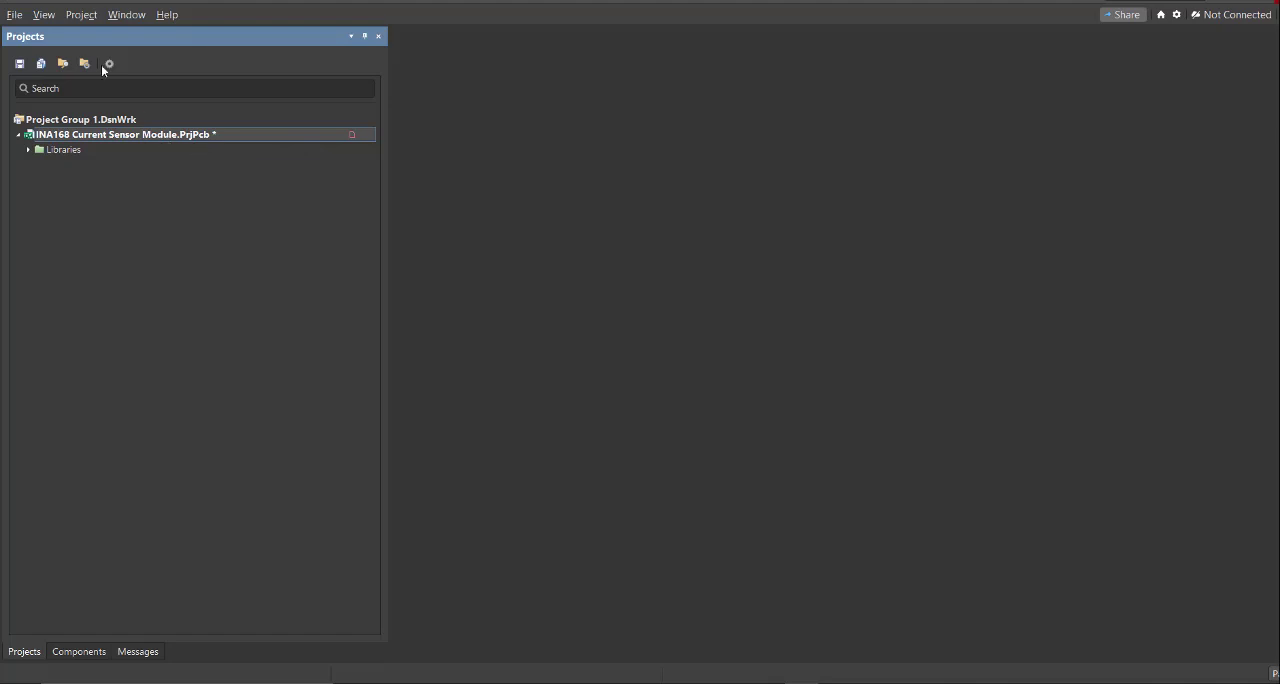
- Create an empty local PCB project in the INA168 Current sensor module folder
{"action": "left_click", "coordinate": [16, 15]}
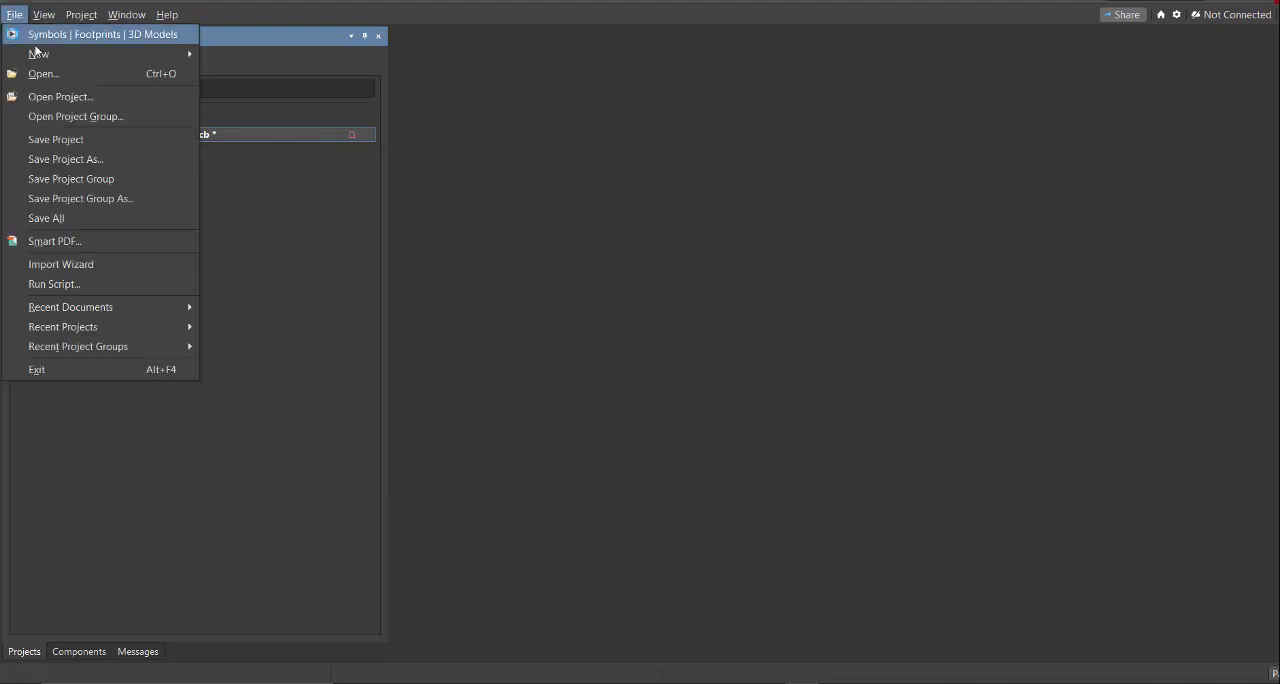
{"action": "mouse_move", "coordinate": [60, 54]}
{"action": "left_click", "coordinate": [282, 55]}
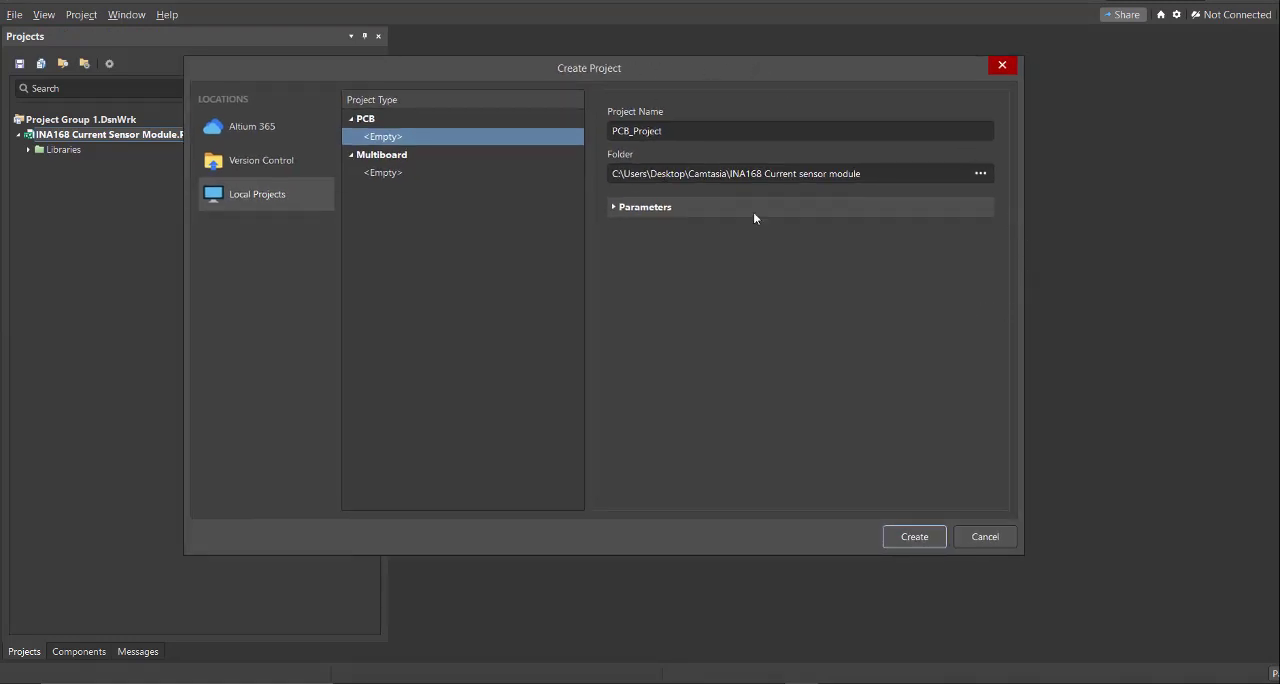
{"action": "left_click", "coordinate": [676, 131]}
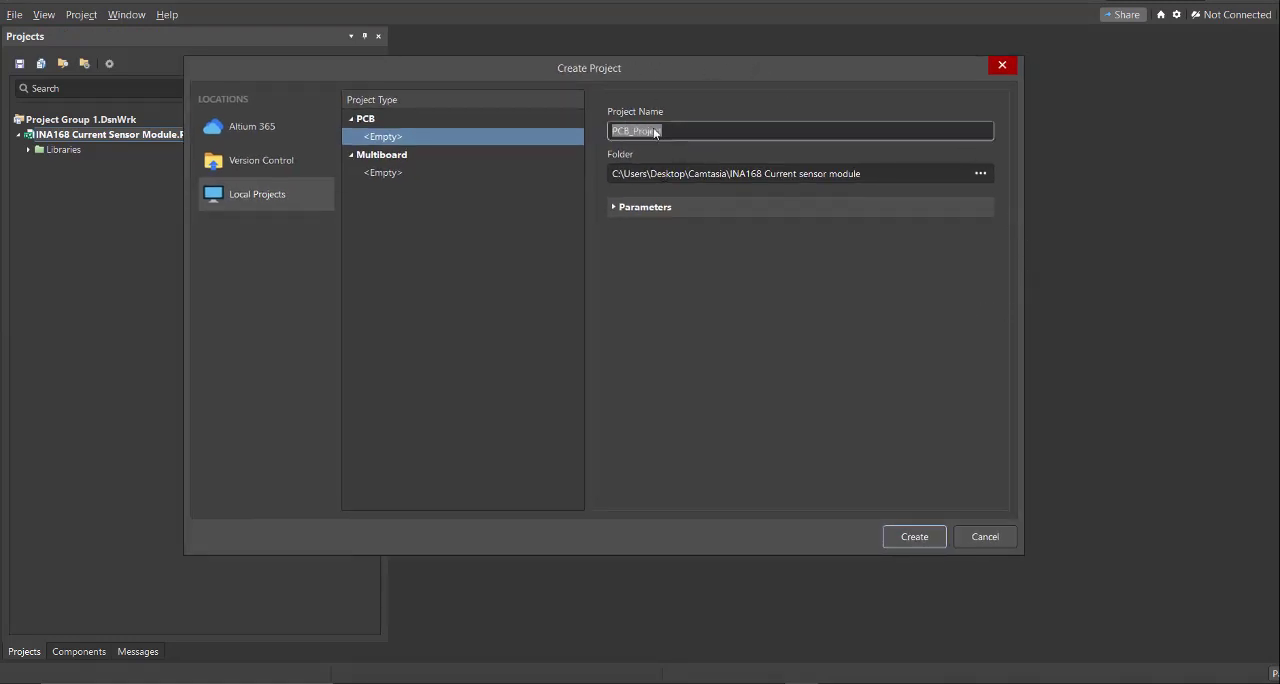
{"action": "left_click", "coordinate": [760, 175]}
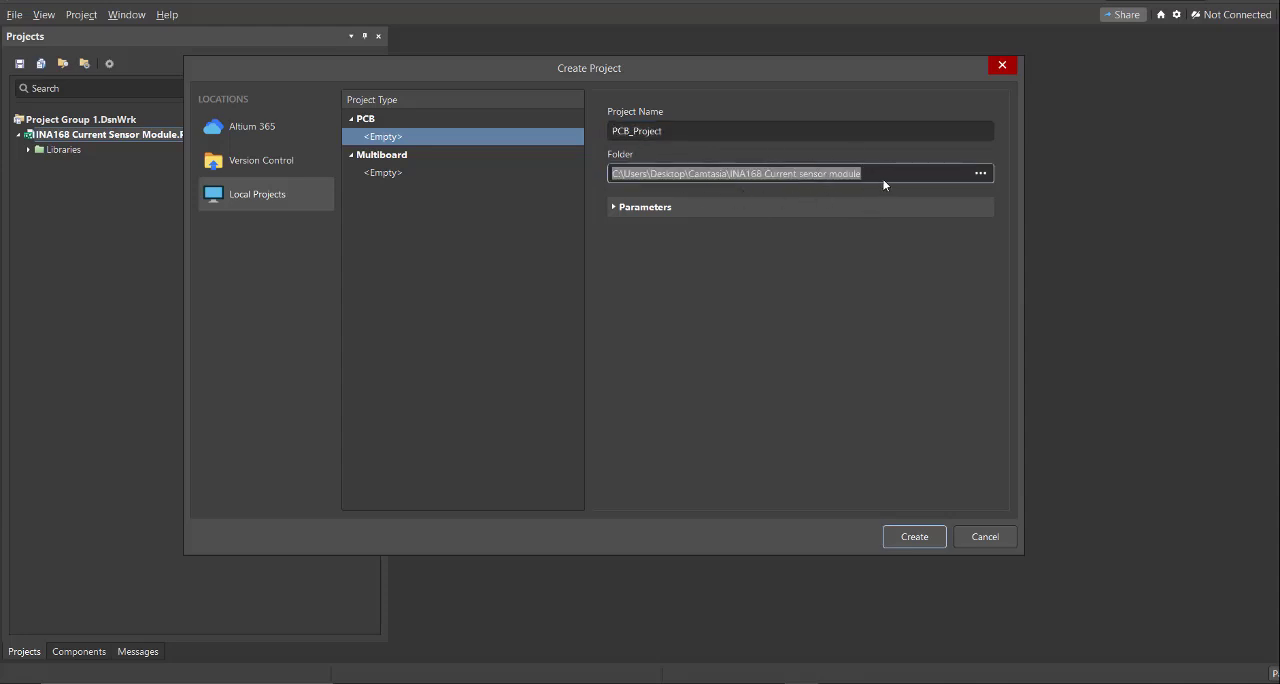
{"action": "left_click", "coordinate": [914, 537]}
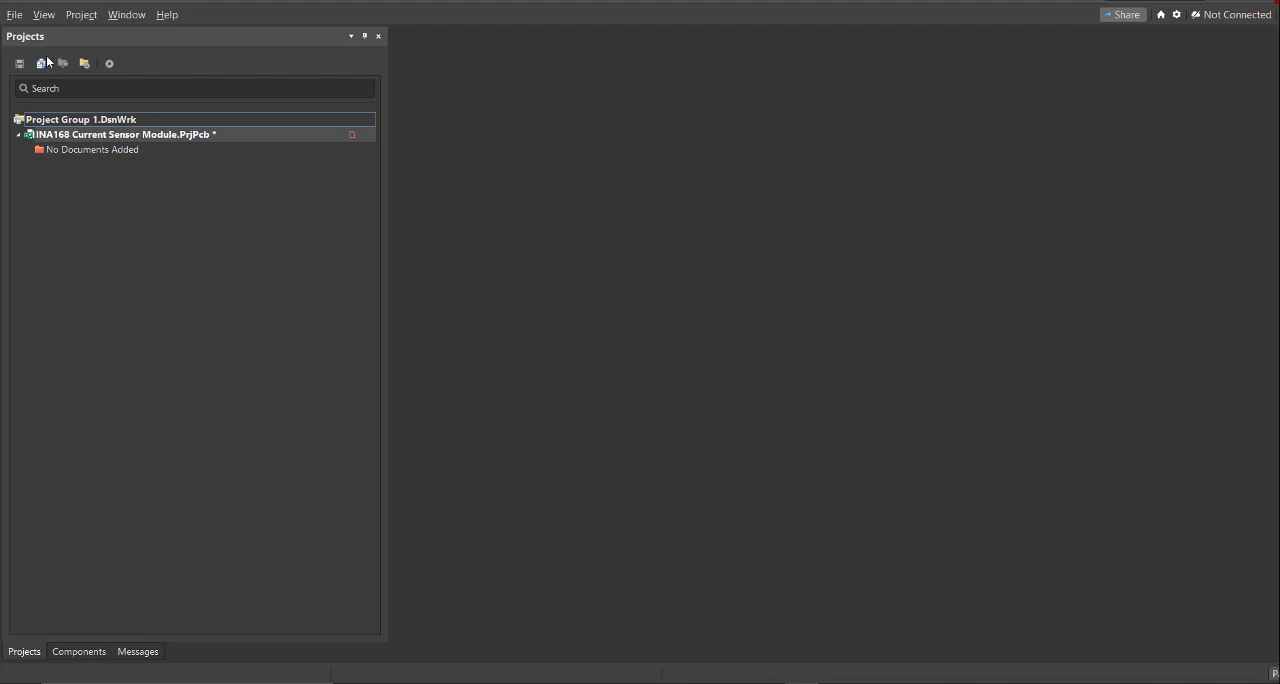
- Add a new blank schematic sheet to the INA168 Current Sensor Module project
{"action": "left_click", "coordinate": [14, 14]}
{"action": "mouse_move", "coordinate": [60, 55]}
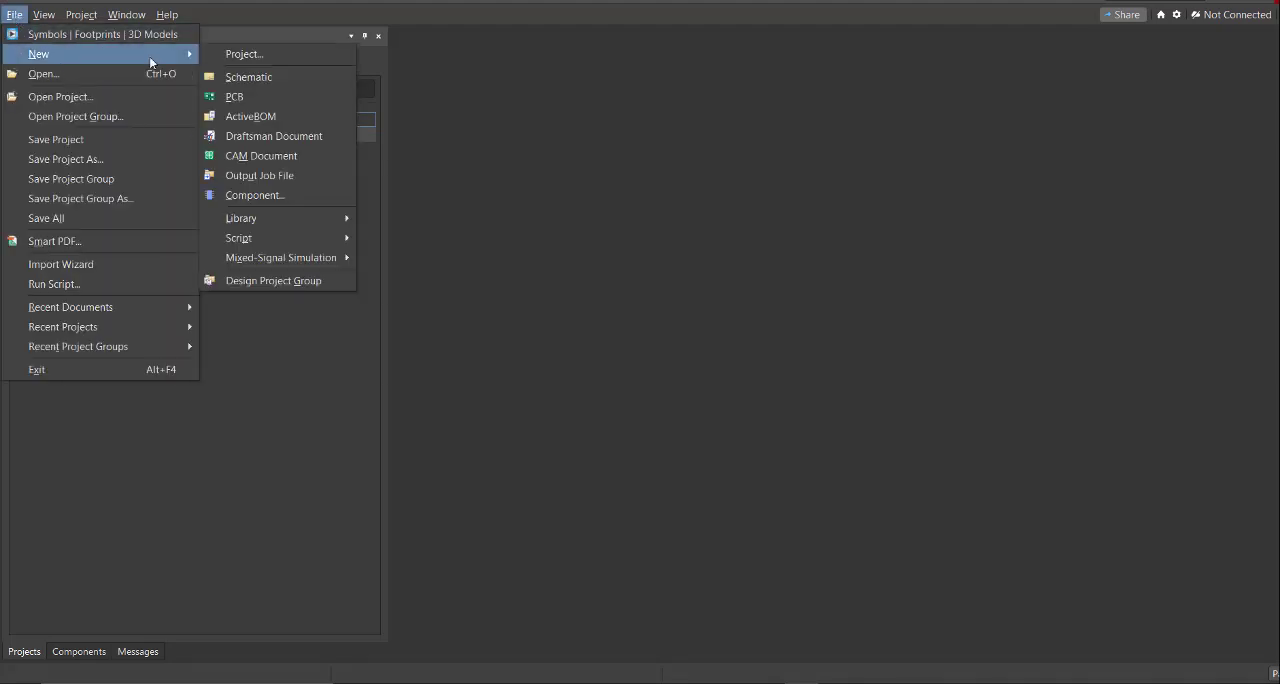
{"action": "left_click", "coordinate": [262, 77]}
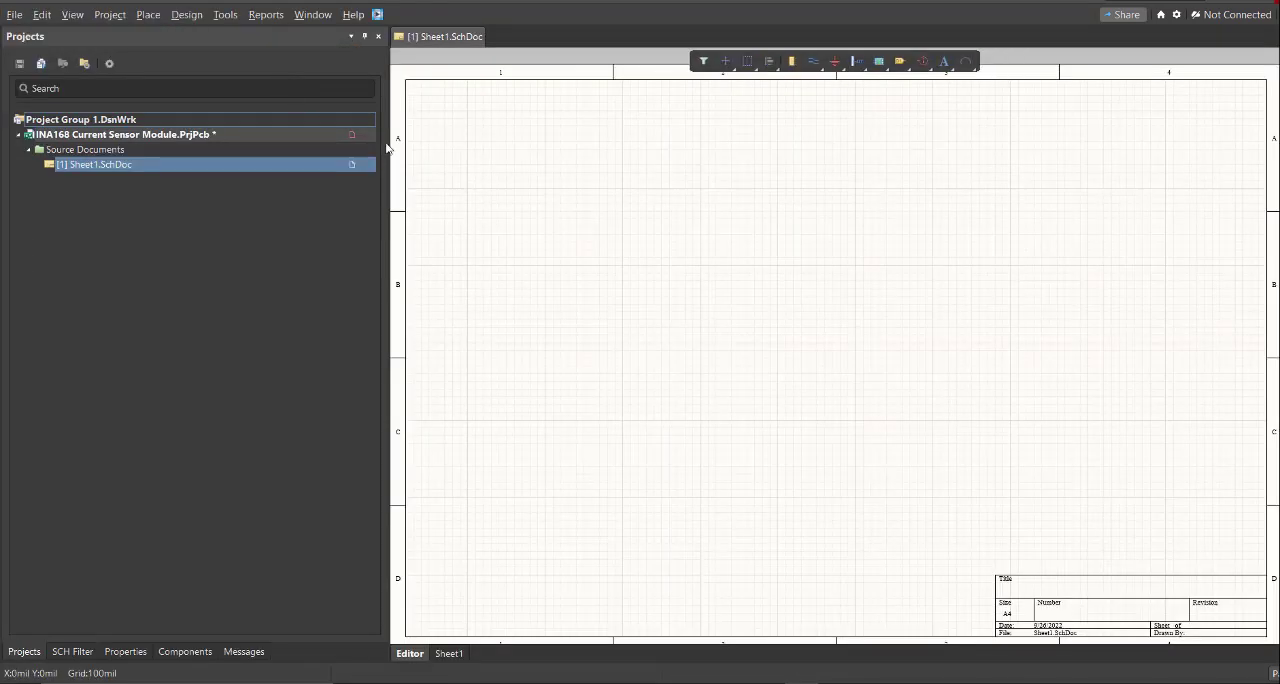
{"action": "scroll", "coordinate": [610, 185], "scroll_direction": "down", "scroll_amount": 3, "text": "ctrl"}
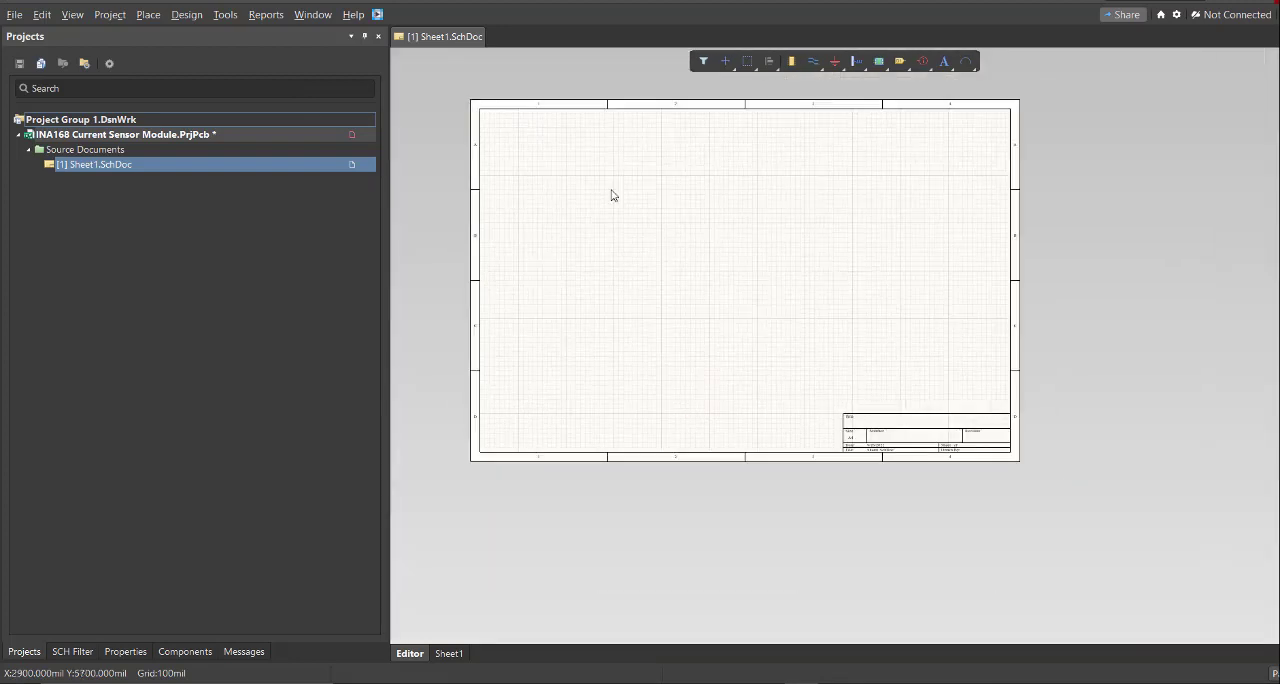
- Add a new schematic library to the project
{"action": "left_click", "coordinate": [14, 14]}
{"action": "mouse_move", "coordinate": [59, 56]}
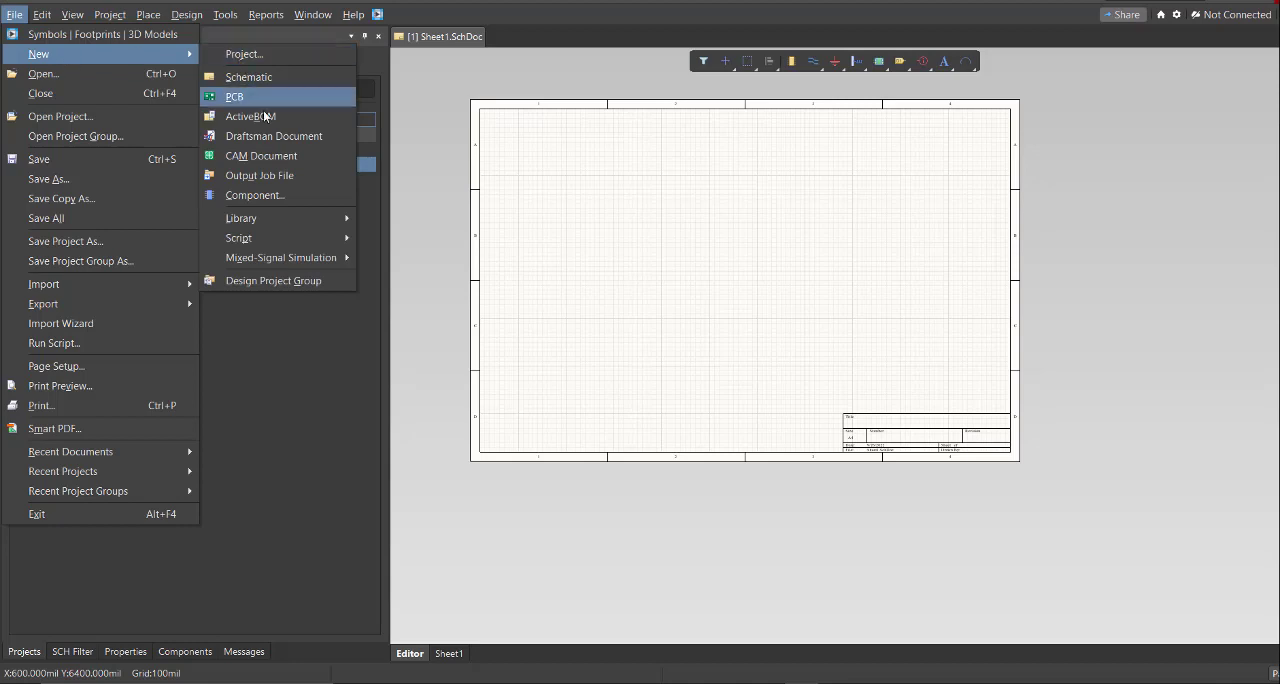
{"action": "mouse_move", "coordinate": [303, 213]}
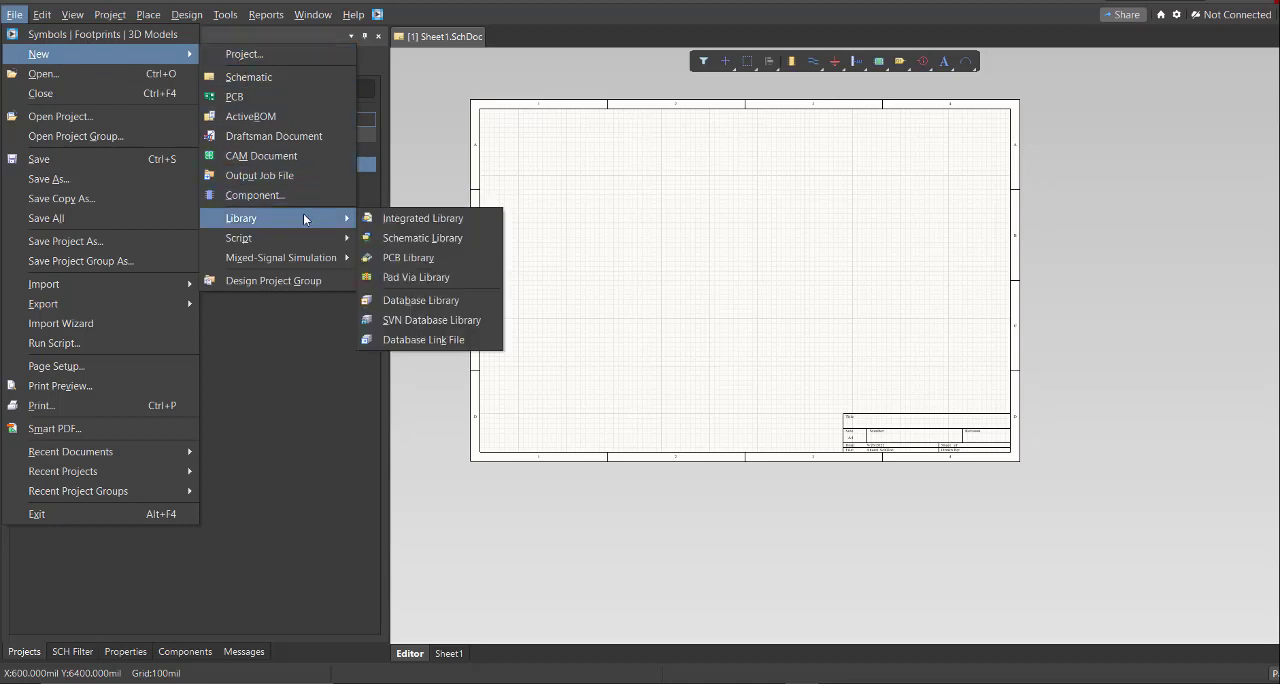
{"action": "left_click", "coordinate": [474, 239]}
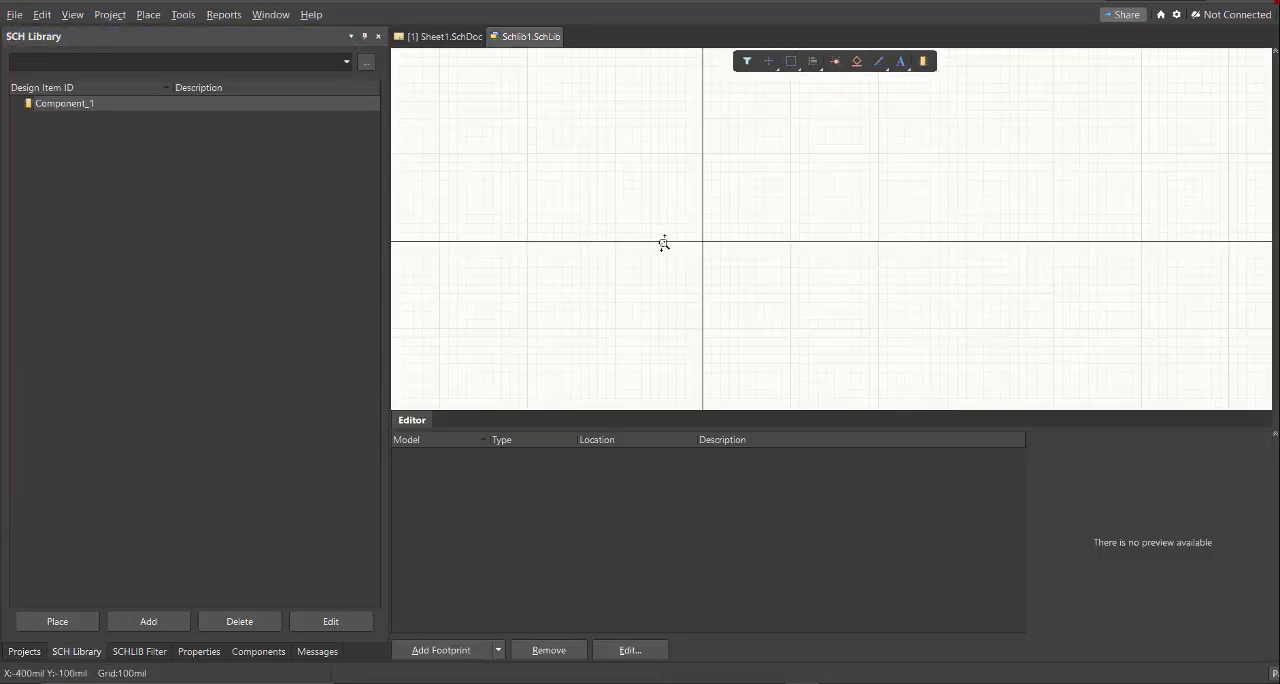
{"action": "right_click_drag", "start_coordinate": [702, 236], "coordinate": [513, 188]}
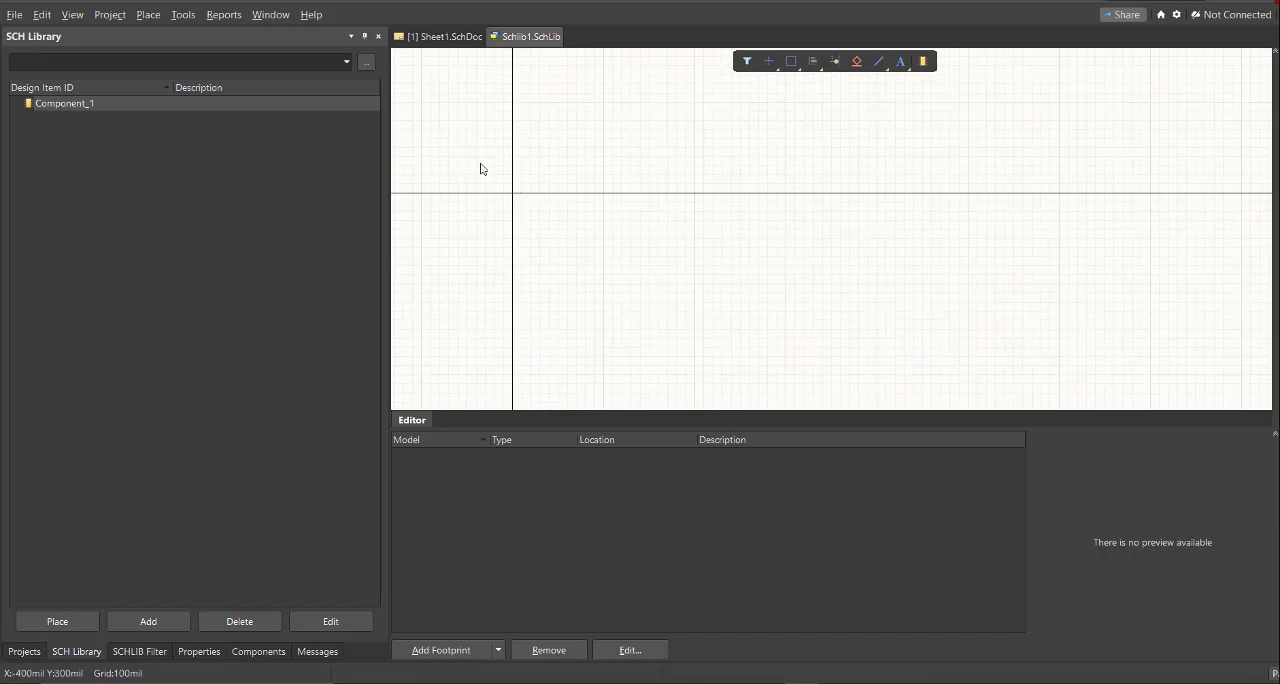
- Add a new PCB library to the project
{"action": "left_click", "coordinate": [14, 14]}
{"action": "mouse_move", "coordinate": [60, 54]}
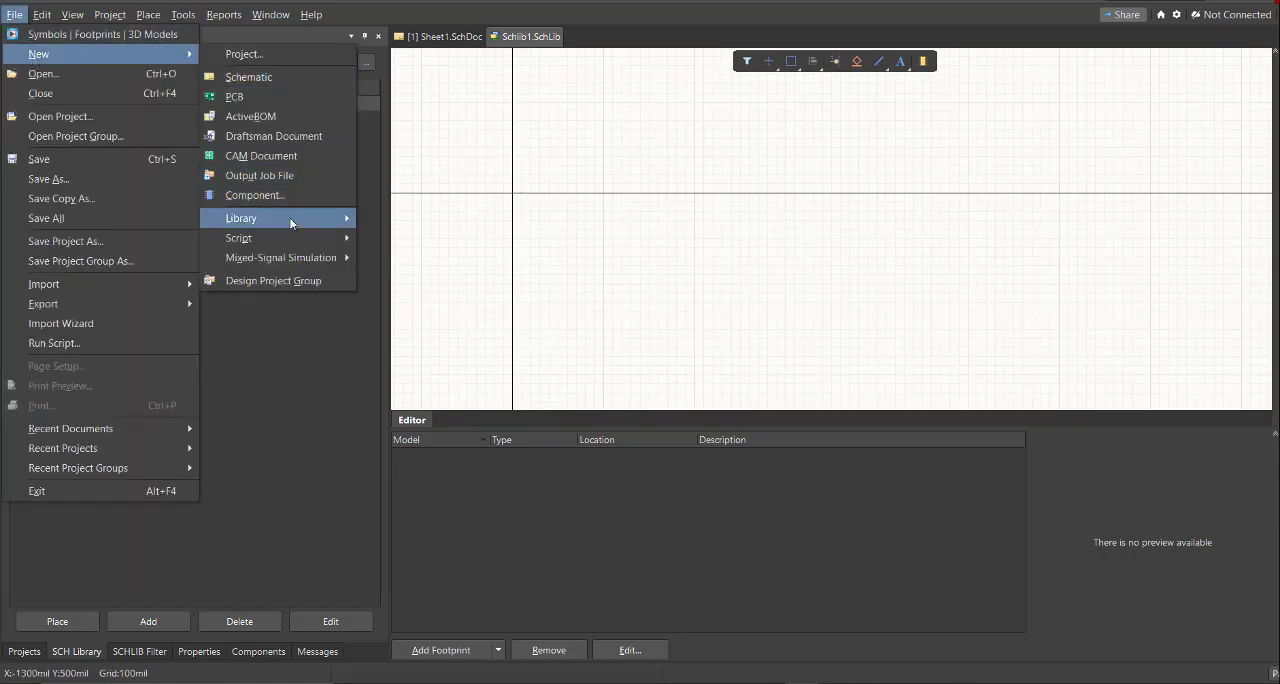
{"action": "mouse_move", "coordinate": [292, 220]}
{"action": "left_click", "coordinate": [436, 276]}
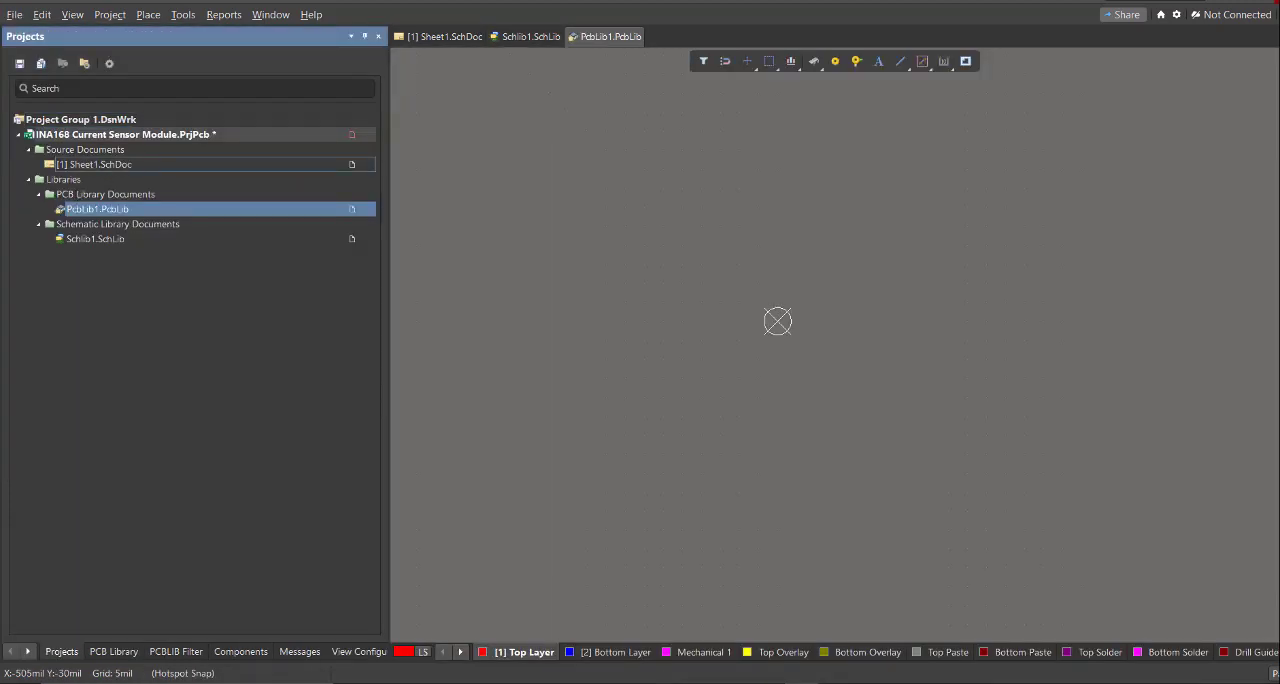
- Open the Sheet1 schematic document and save it
{"action": "left_click", "coordinate": [132, 167]}
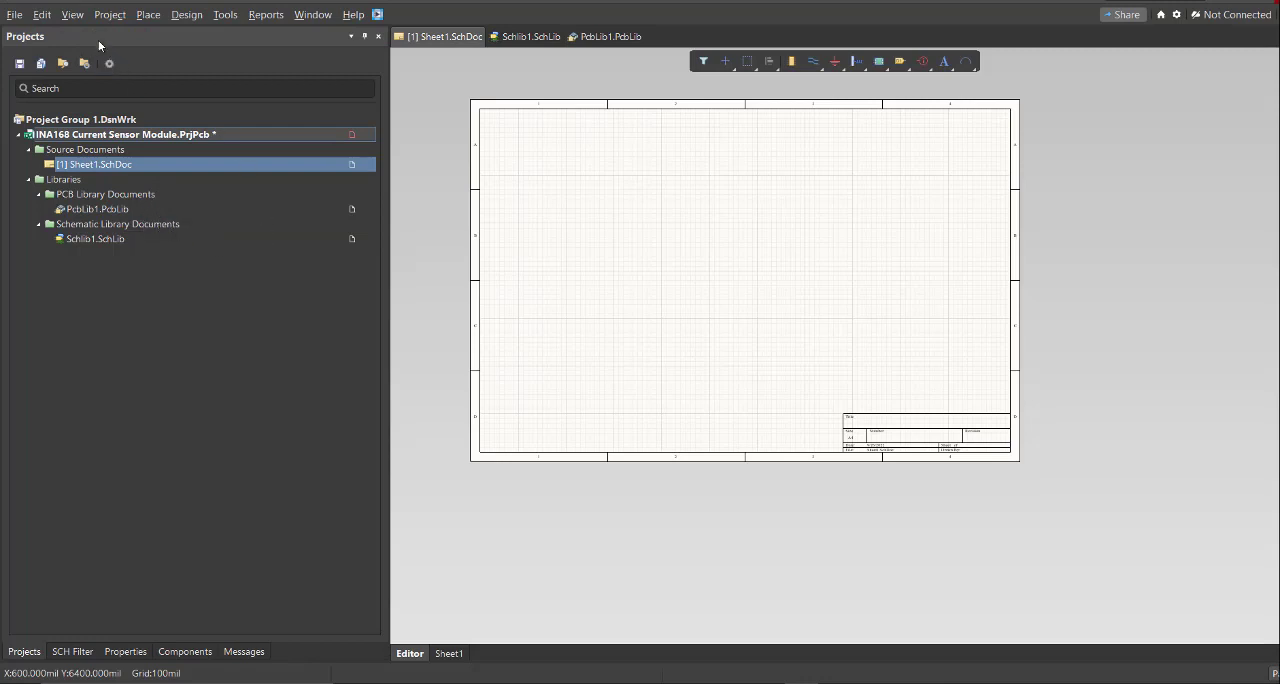
{"action": "left_click", "coordinate": [16, 15]}
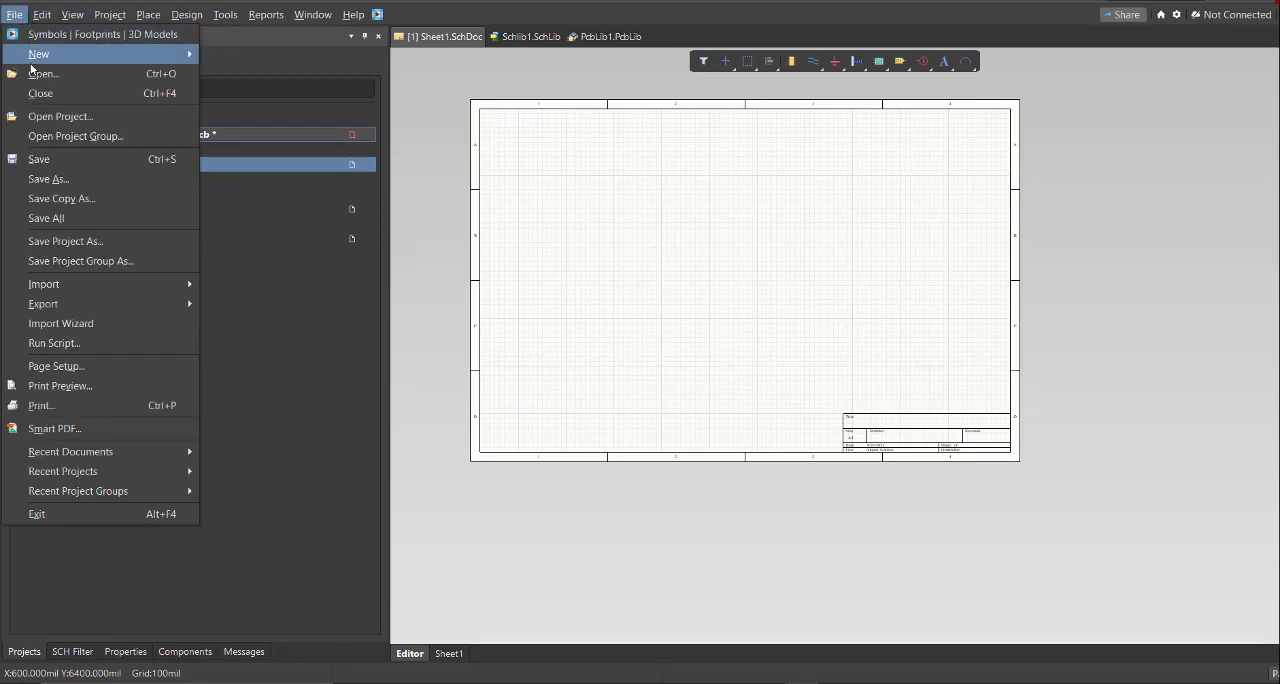
{"action": "left_click", "coordinate": [50, 160]}
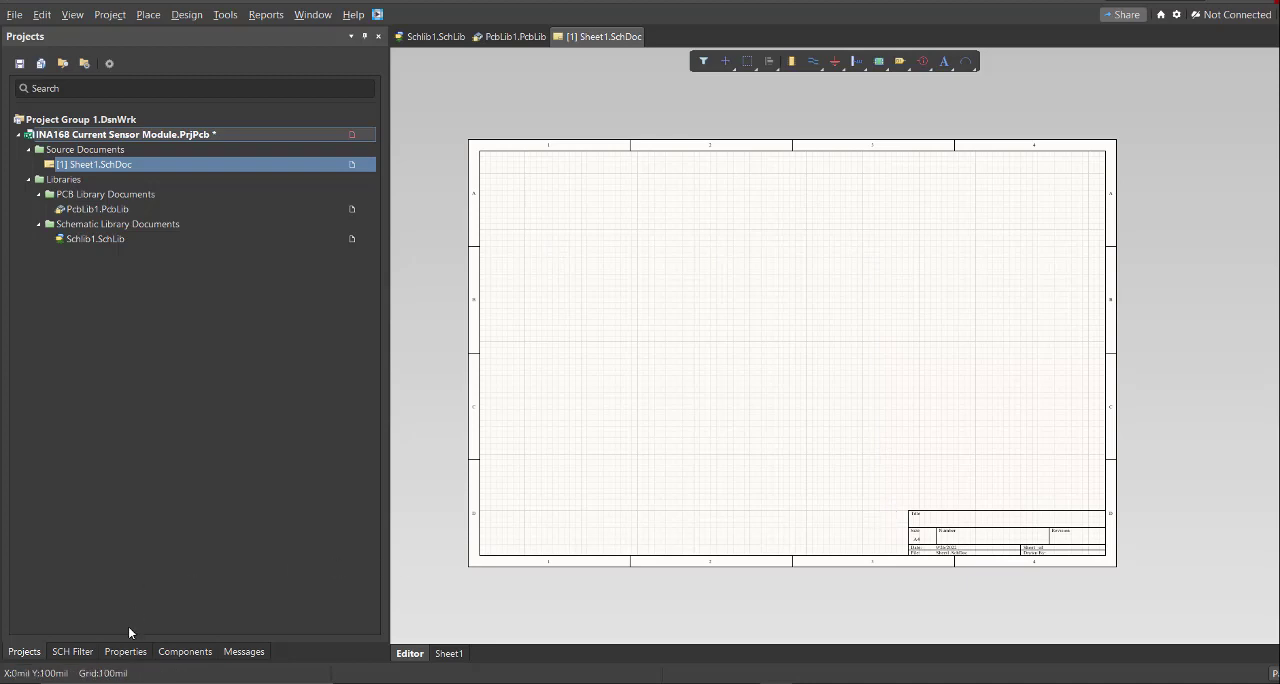
- Set the schematic sheet's units to millimetres in its document options
{"action": "left_click", "coordinate": [125, 652]}
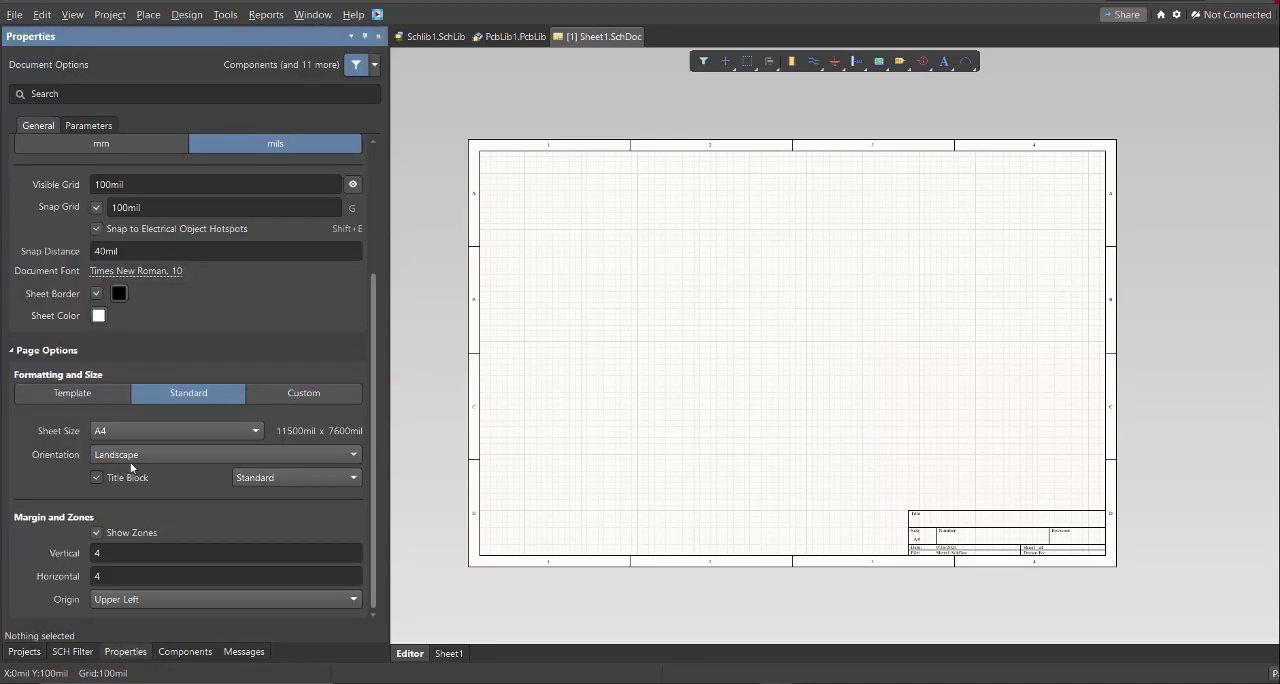
{"action": "scroll", "coordinate": [152, 358], "scroll_direction": "up", "scroll_amount": 2}
{"action": "left_click", "coordinate": [96, 225]}
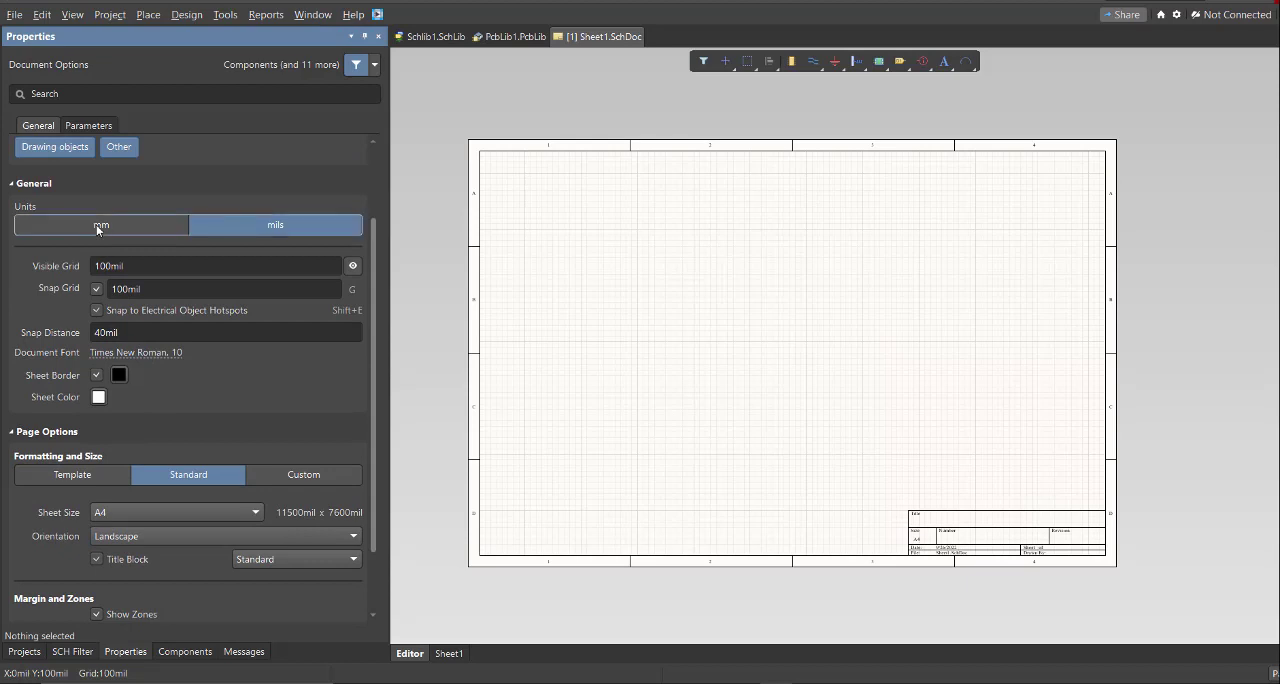
- Give the schematic sheet a custom page size of 200 mm width by 130 mm height
{"action": "left_click", "coordinate": [303, 475]}
{"action": "scroll", "coordinate": [140, 474], "scroll_direction": "down", "scroll_amount": 1}
{"action": "left_click", "coordinate": [140, 470]}
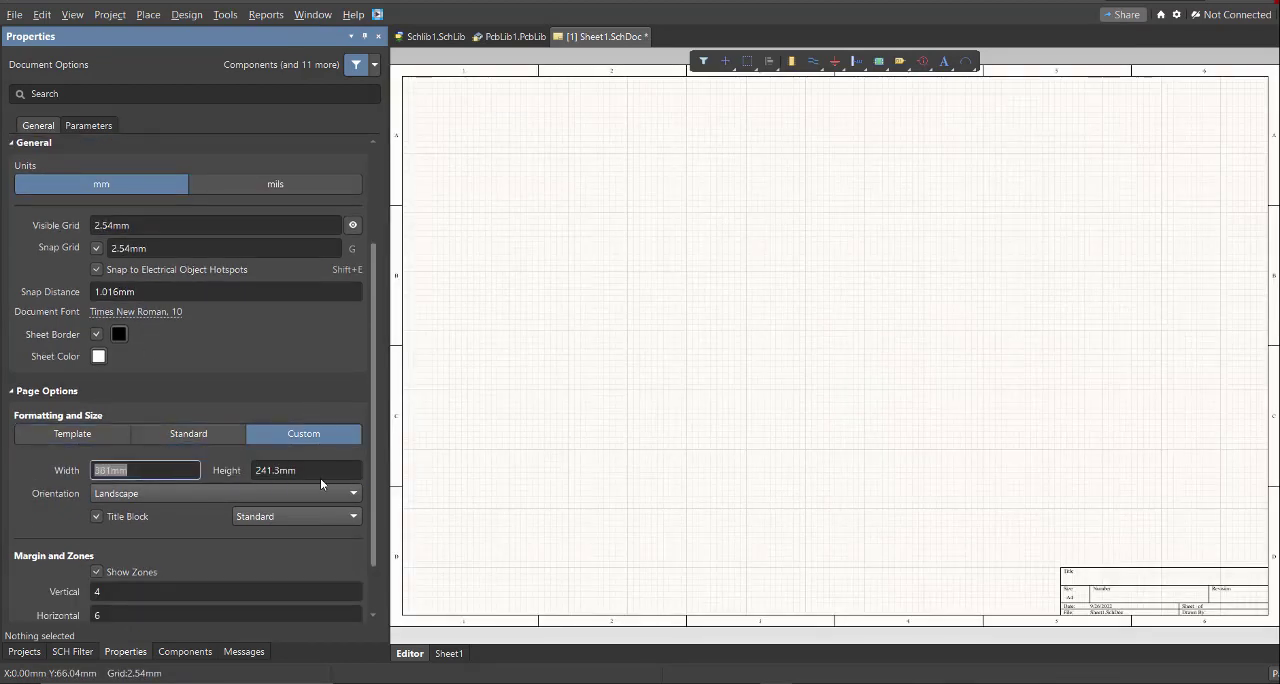
{"action": "double_click", "coordinate": [137, 470]}
{"action": "type", "text": "200"}
{"action": "key", "text": "Tab"}
{"action": "type", "text": "13"}
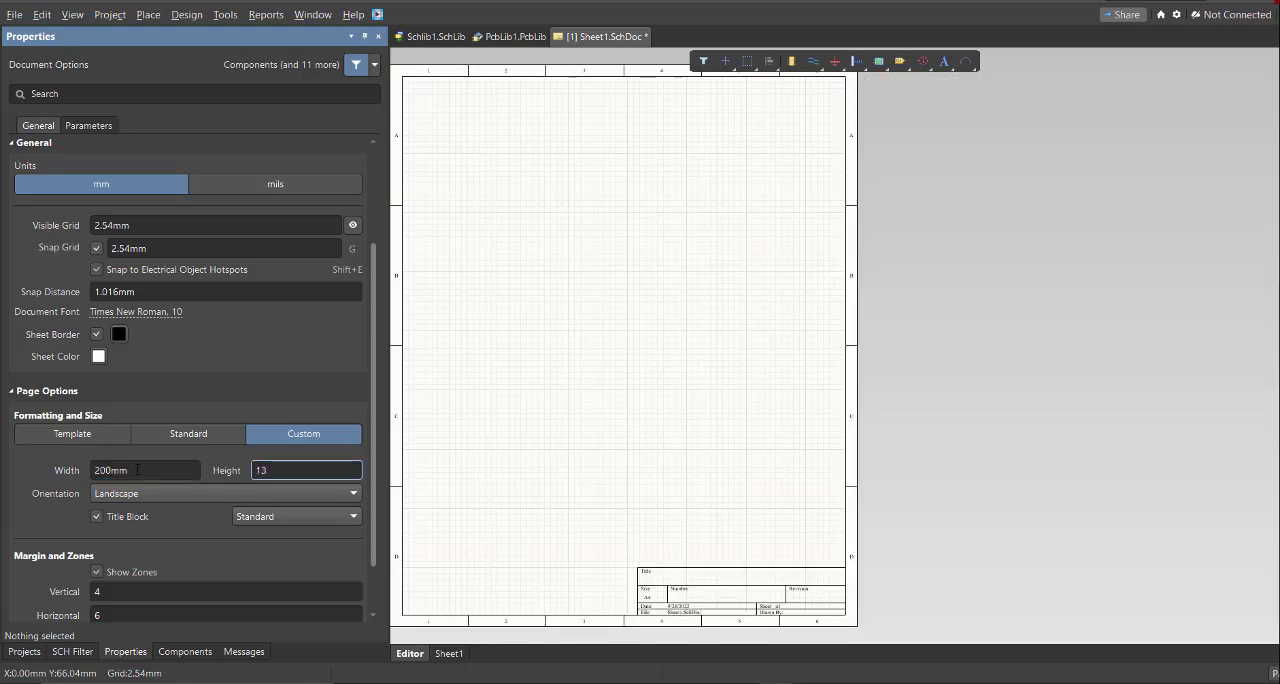
{"action": "type", "text": "0"}
{"action": "key", "text": "Return"}
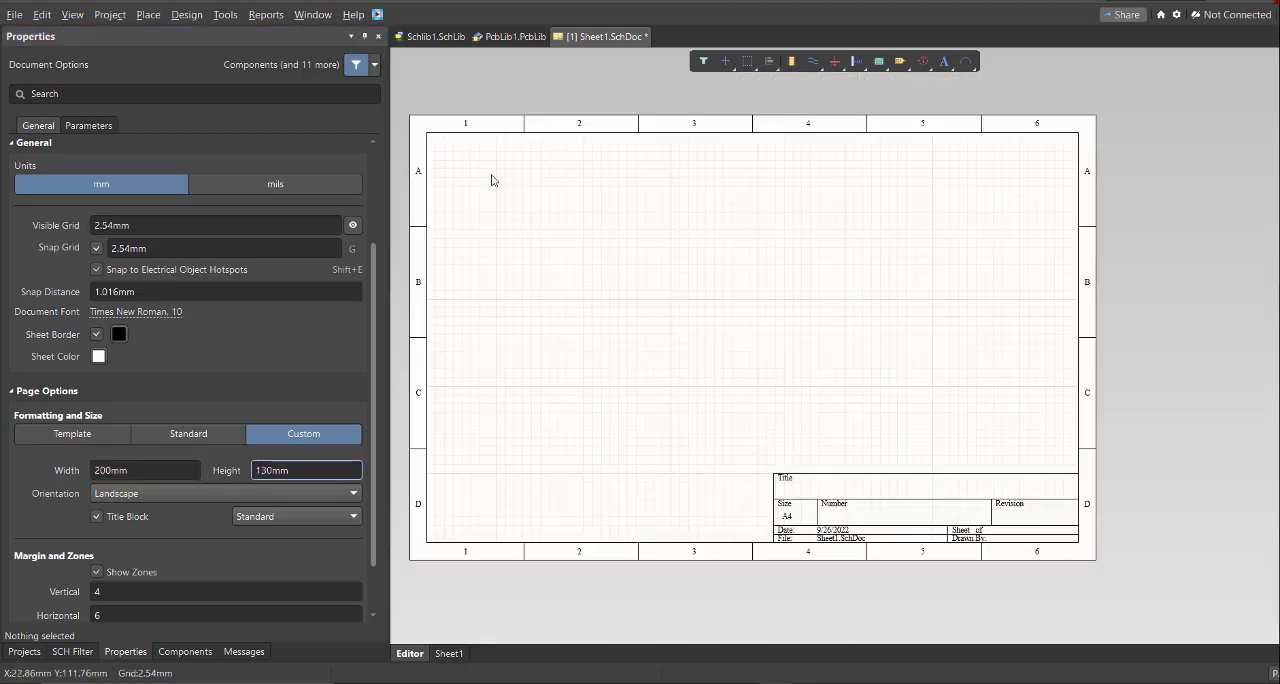
{"action": "right_click_drag", "start_coordinate": [508, 249], "coordinate": [523, 250]}
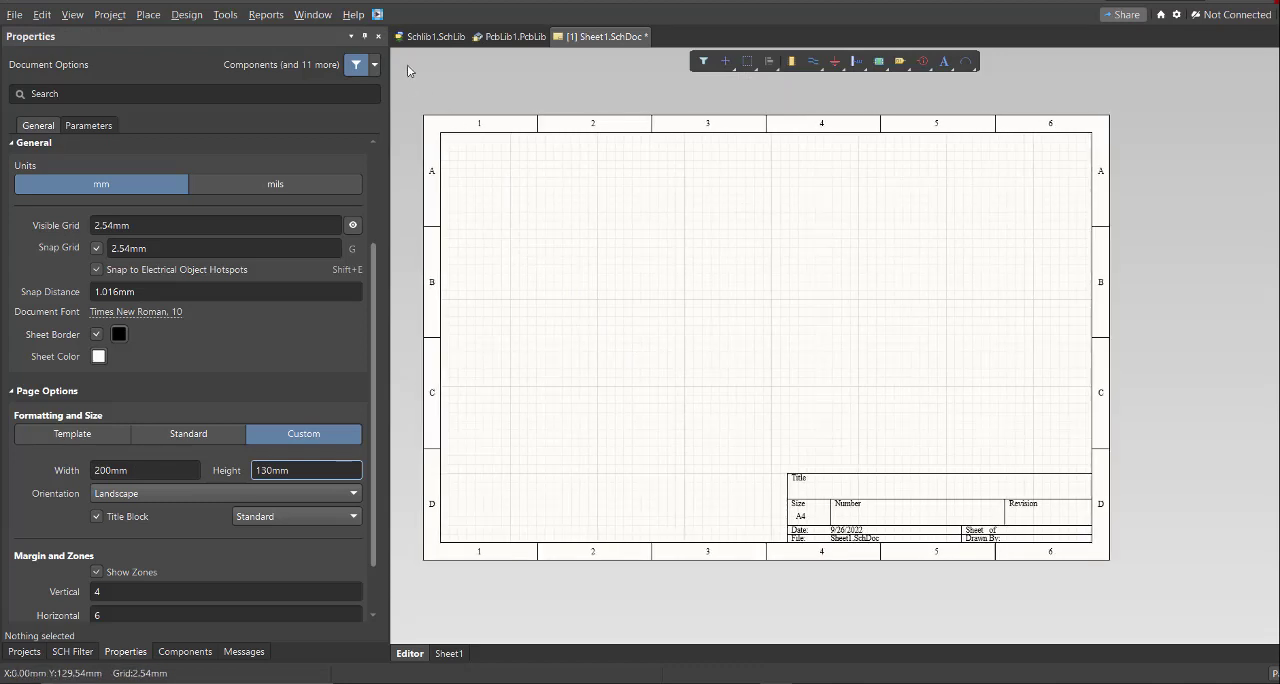
- Open the Altium Library Loader and move its window off the schematic sheet
{"action": "left_click", "coordinate": [377, 14]}
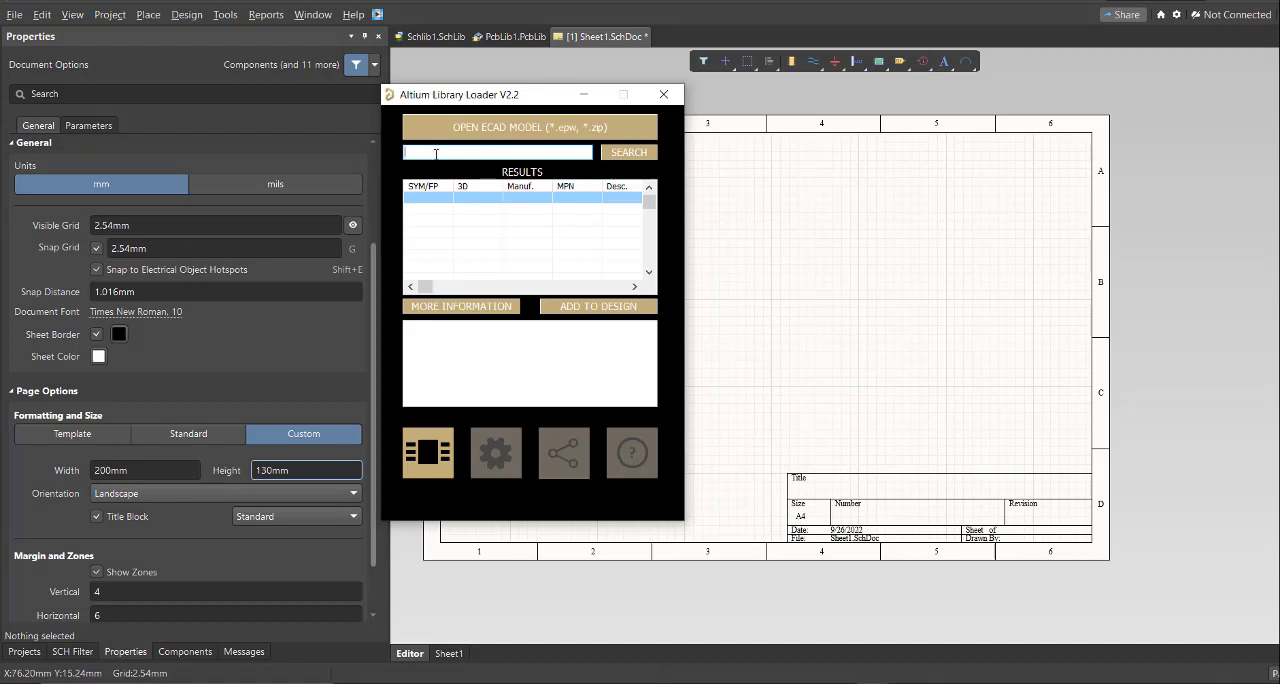
{"action": "left_click_drag", "start_coordinate": [503, 97], "coordinate": [299, 111]}
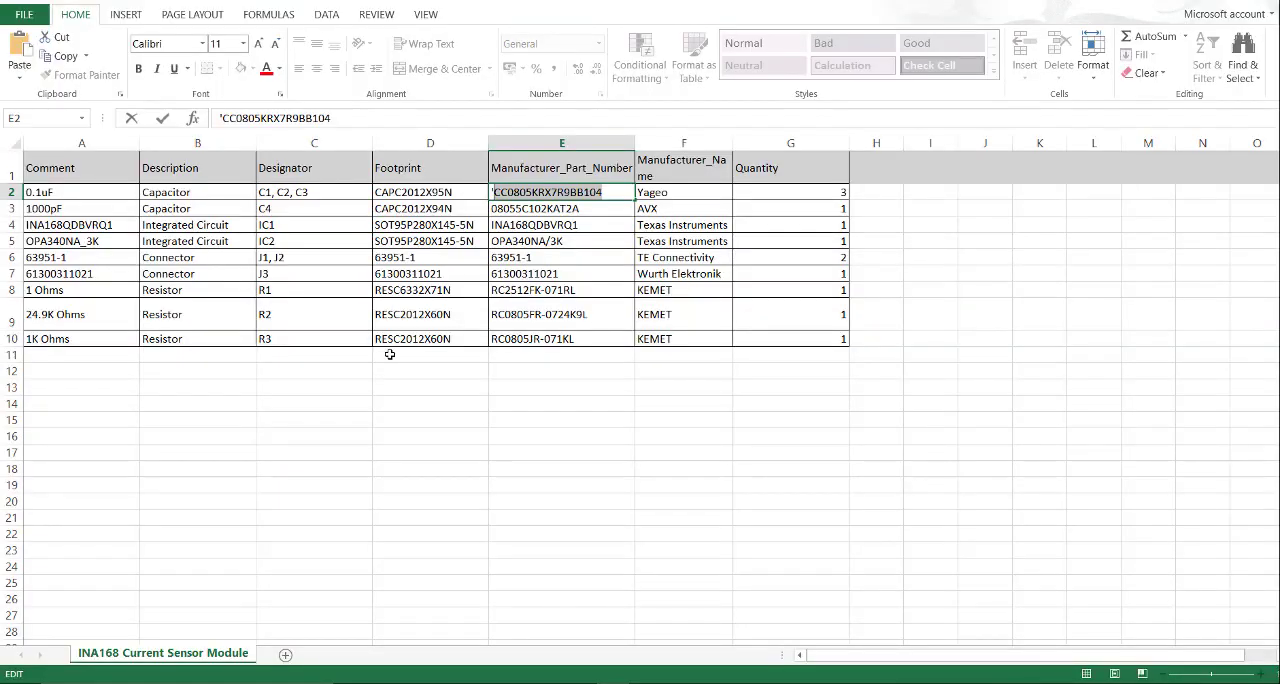
- Switch to the bill of materials in Excel and copy the 0.1uF capacitor's manufacturer part number, CC0805KRX7R9BB104
{"action": "key", "text": "Escape"}
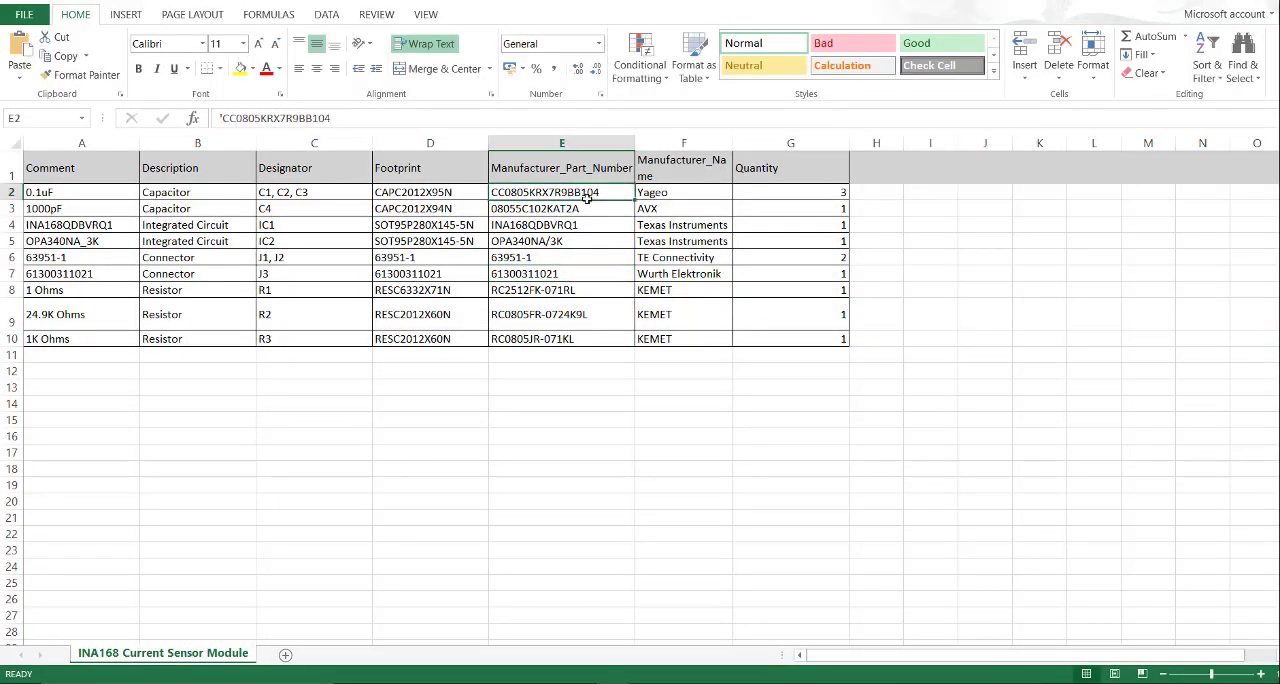
{"action": "left_click_drag", "start_coordinate": [560, 194], "coordinate": [570, 340]}
{"action": "left_click", "coordinate": [566, 261]}
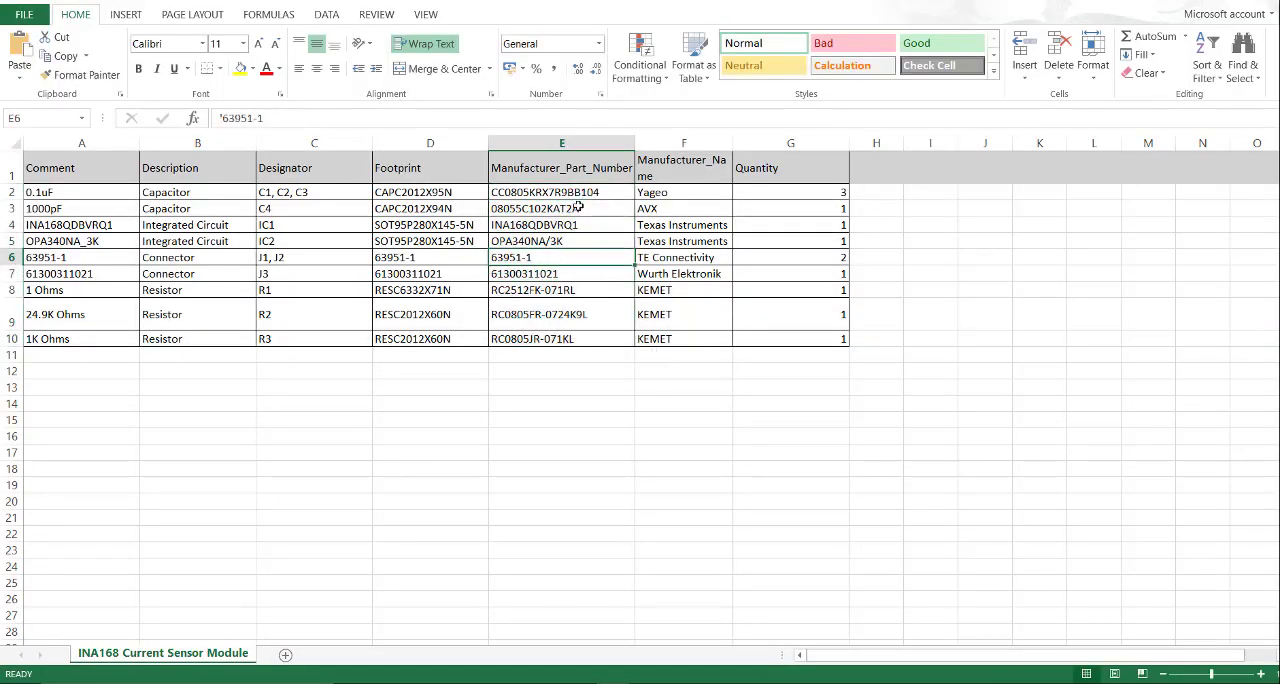
{"action": "double_click", "coordinate": [615, 192]}
{"action": "left_click_drag", "start_coordinate": [615, 192], "coordinate": [495, 192]}
{"action": "key", "text": "ctrl+c"}
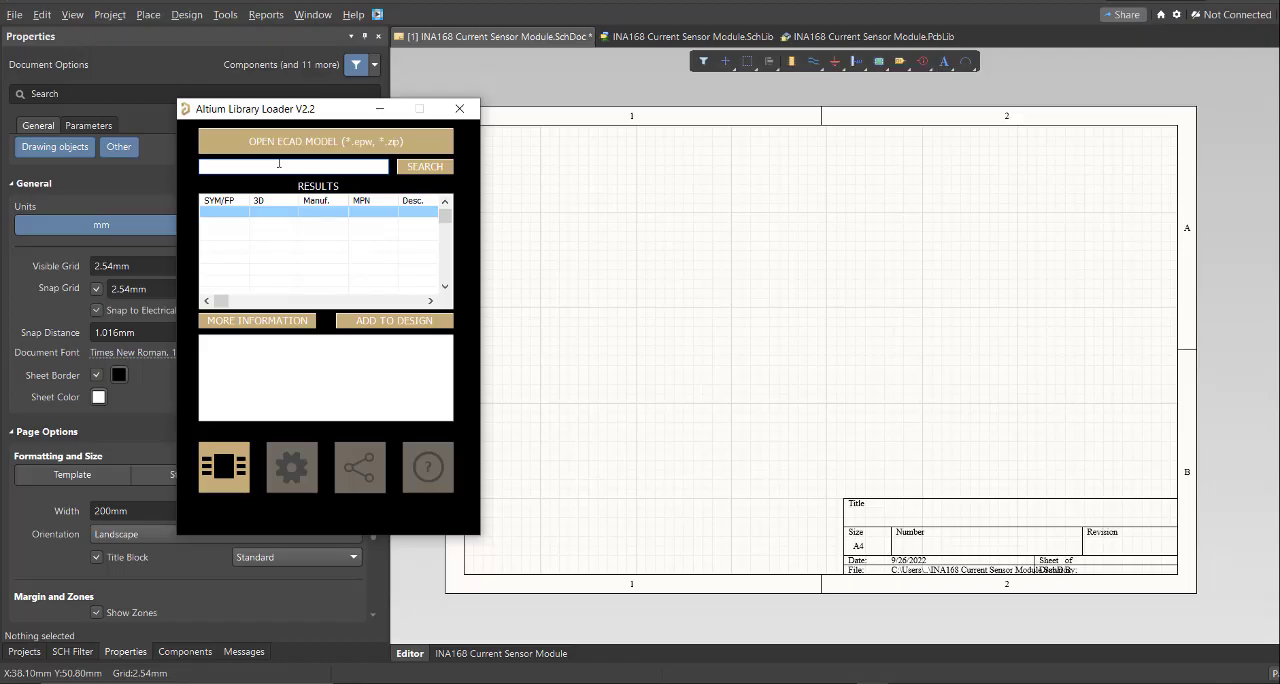
- Search the Library Loader for CC0805KRX7R9BB104 and add the Yageo part to the design
{"action": "left_click", "coordinate": [279, 163]}
{"action": "key", "text": "ctrl+v"}
{"action": "left_click", "coordinate": [437, 172]}
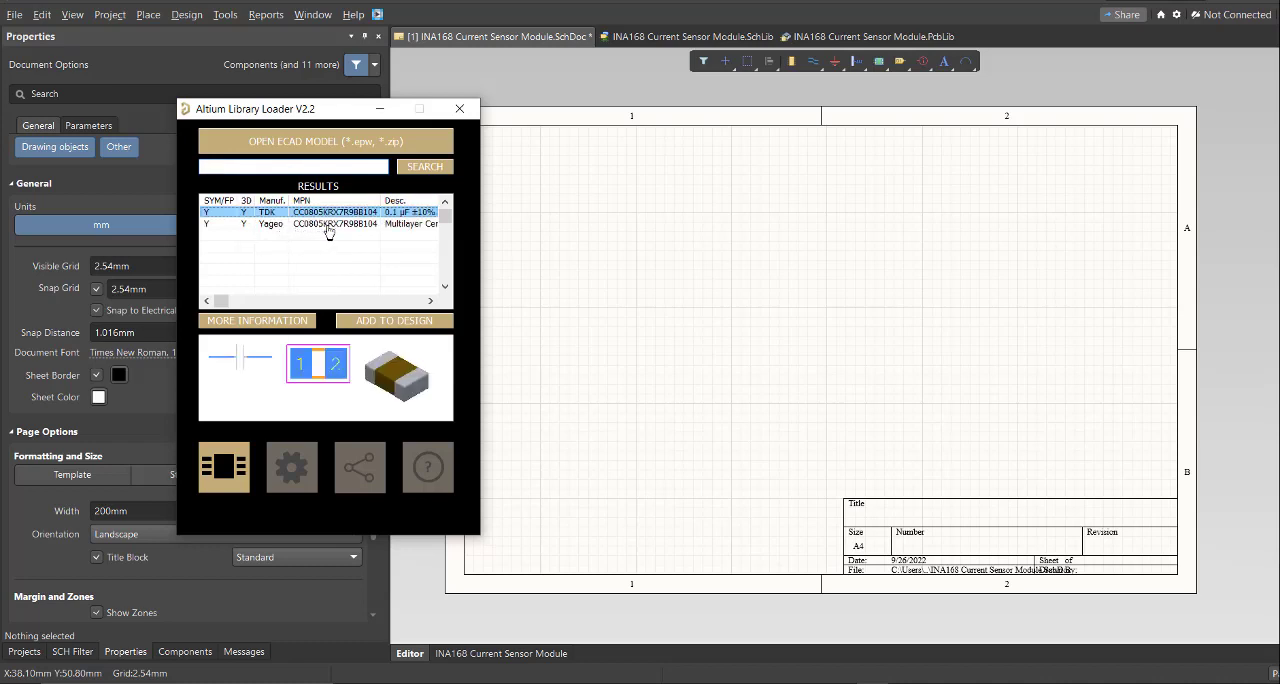
{"action": "left_click", "coordinate": [335, 226]}
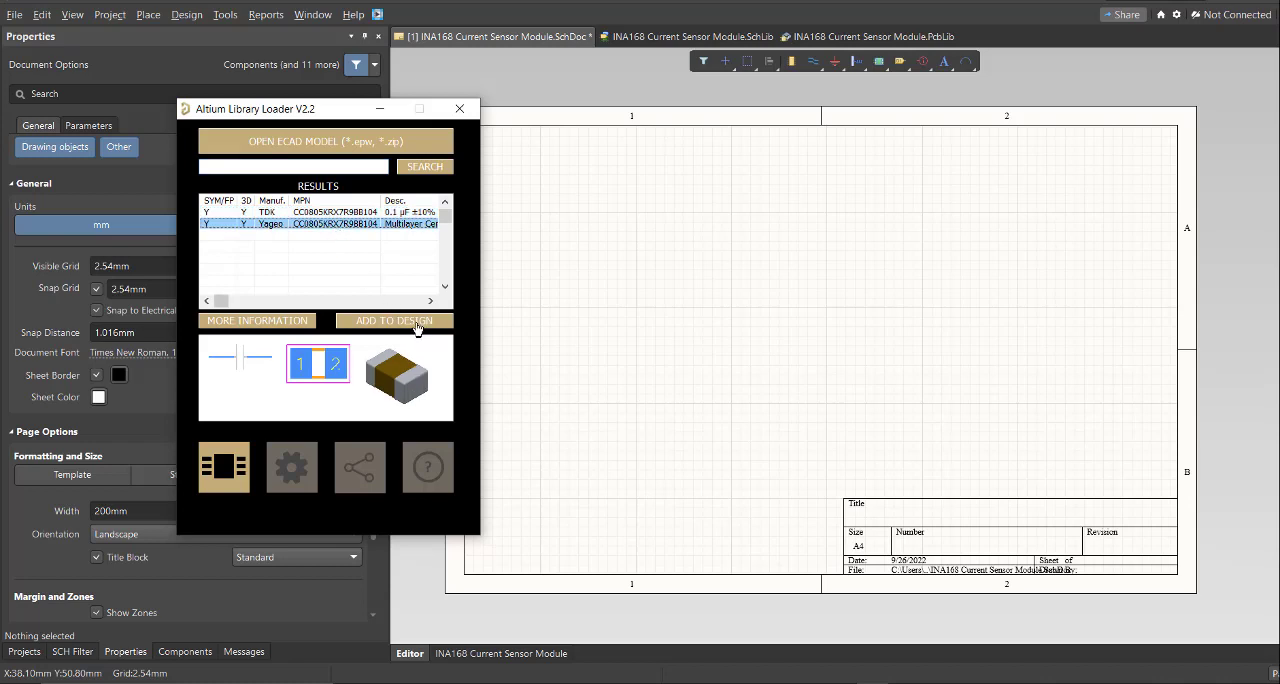
{"action": "left_click", "coordinate": [437, 324]}
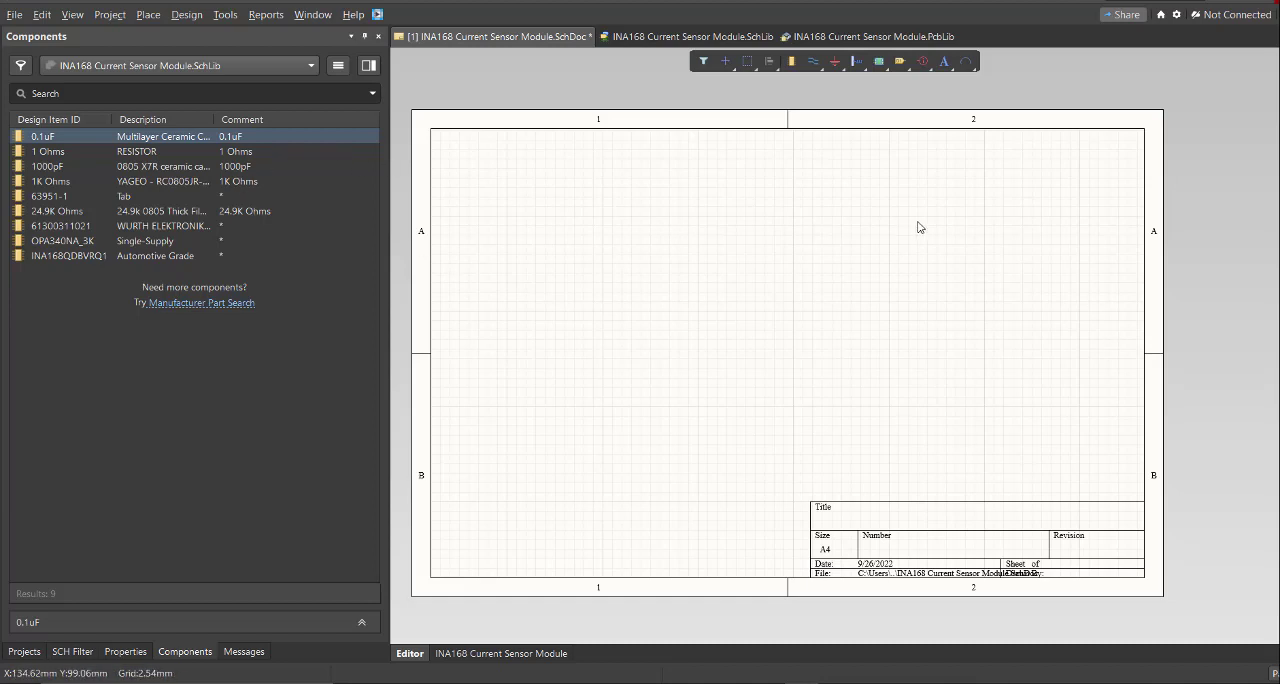
- Place the 1 Ohms resistor from INA168 Current Sensor Module.SchLib in the upper part of the schematic sheet
{"action": "right_click_drag", "start_coordinate": [786, 366], "coordinate": [796, 360]}
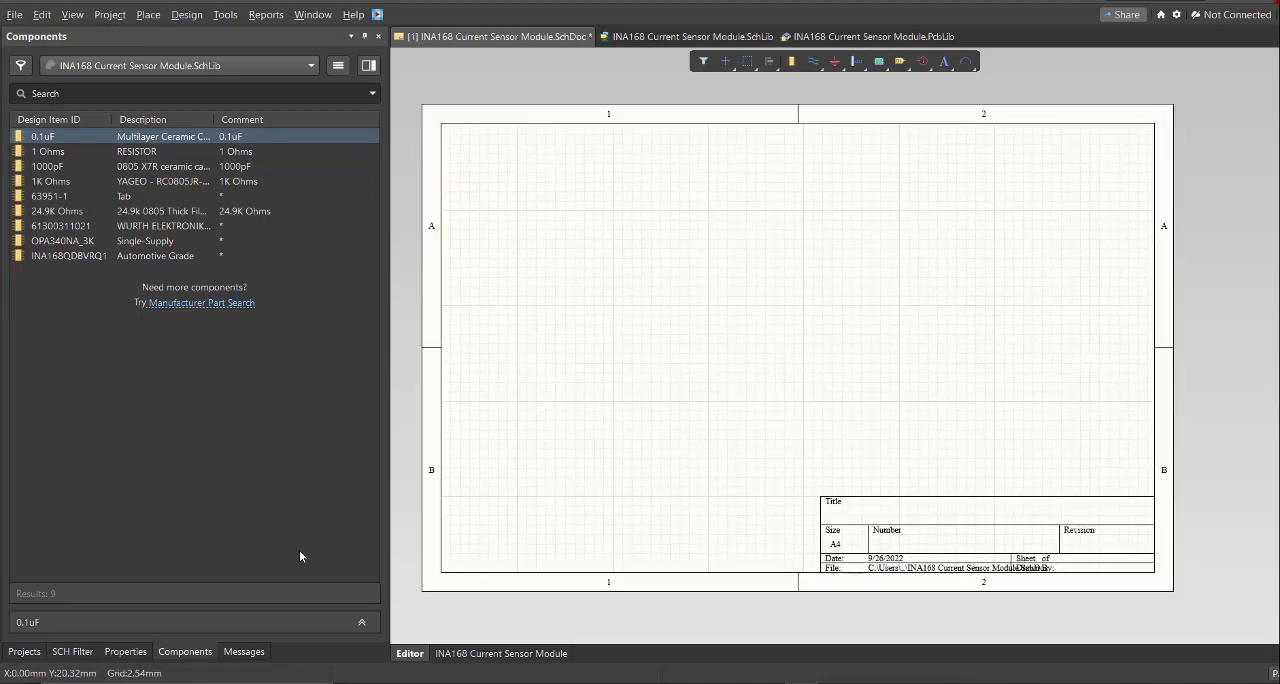
{"action": "left_click", "coordinate": [176, 653]}
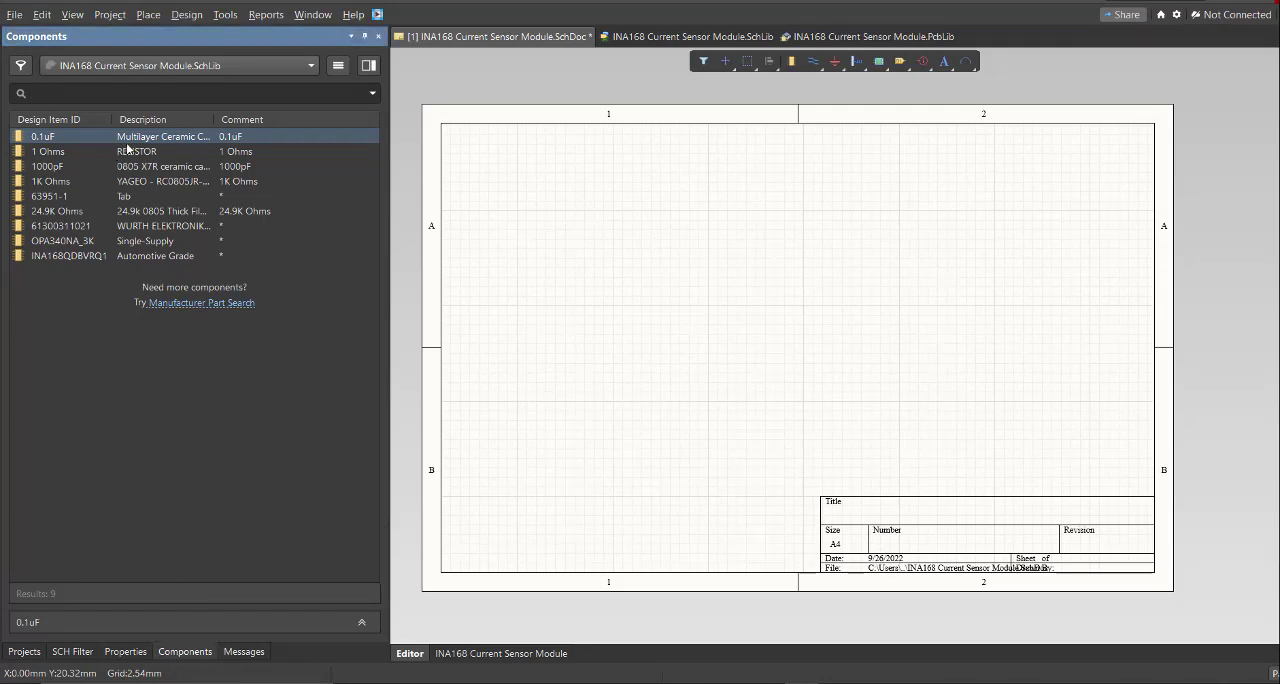
{"action": "left_click_drag", "start_coordinate": [50, 151], "coordinate": [703, 201]}
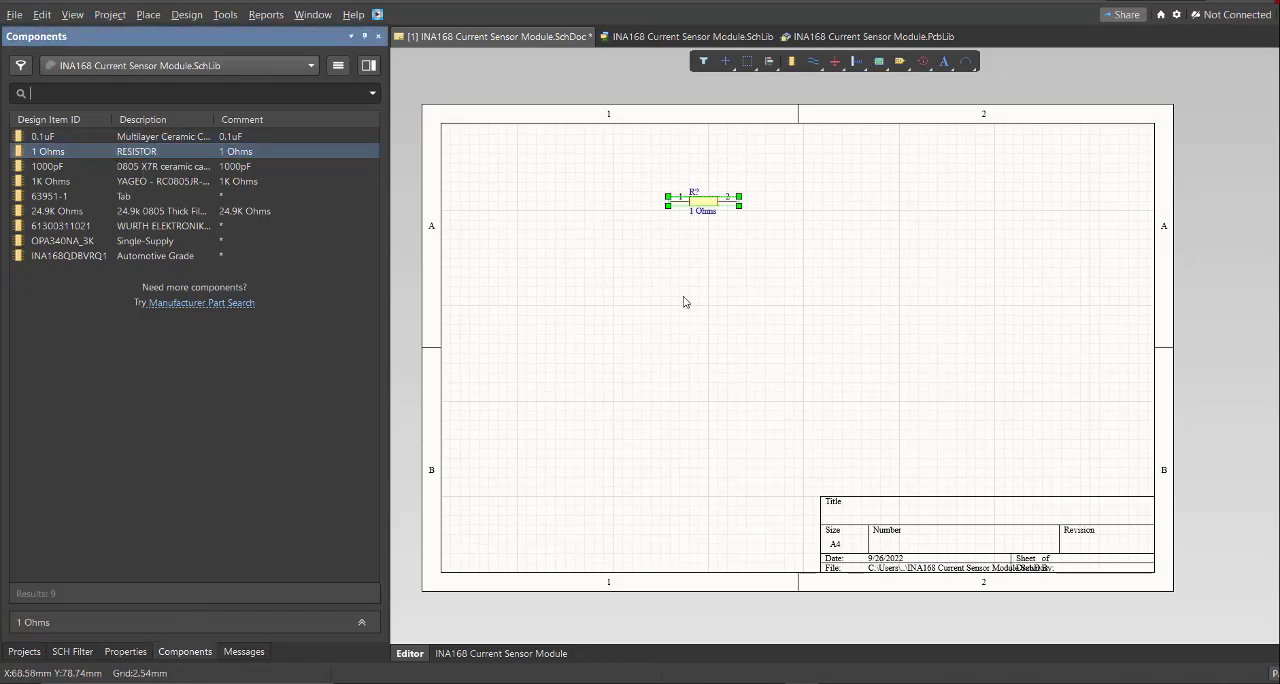
{"action": "left_click_drag", "start_coordinate": [168, 153], "coordinate": [580, 248]}
{"action": "left_click_drag", "start_coordinate": [168, 182], "coordinate": [722, 353]}
{"action": "left_click_drag", "start_coordinate": [165, 211], "coordinate": [832, 253]}
{"action": "left_click_drag", "start_coordinate": [160, 226], "coordinate": [692, 420]}
{"action": "left_click_drag", "start_coordinate": [160, 226], "coordinate": [873, 329]}
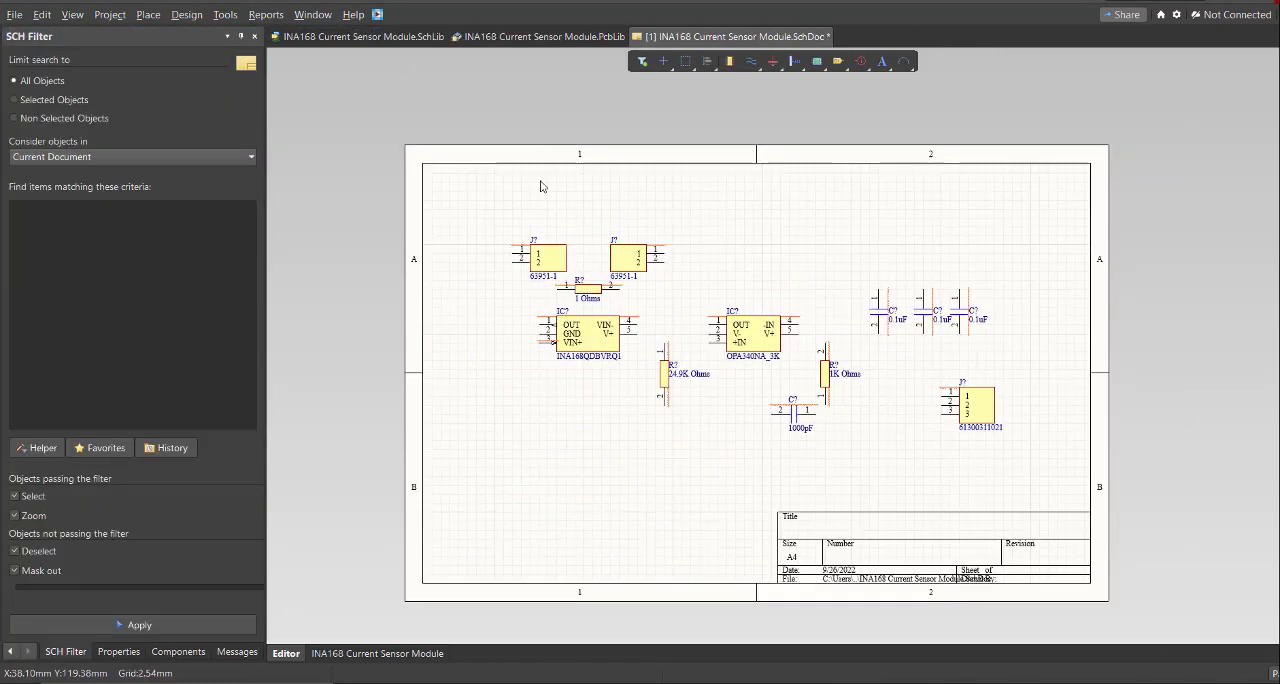
{"action": "scroll", "coordinate": [606, 232], "scroll_direction": "up", "scroll_amount": 3, "text": "ctrl"}
{"action": "right_click_drag", "start_coordinate": [674, 295], "coordinate": [649, 267]}
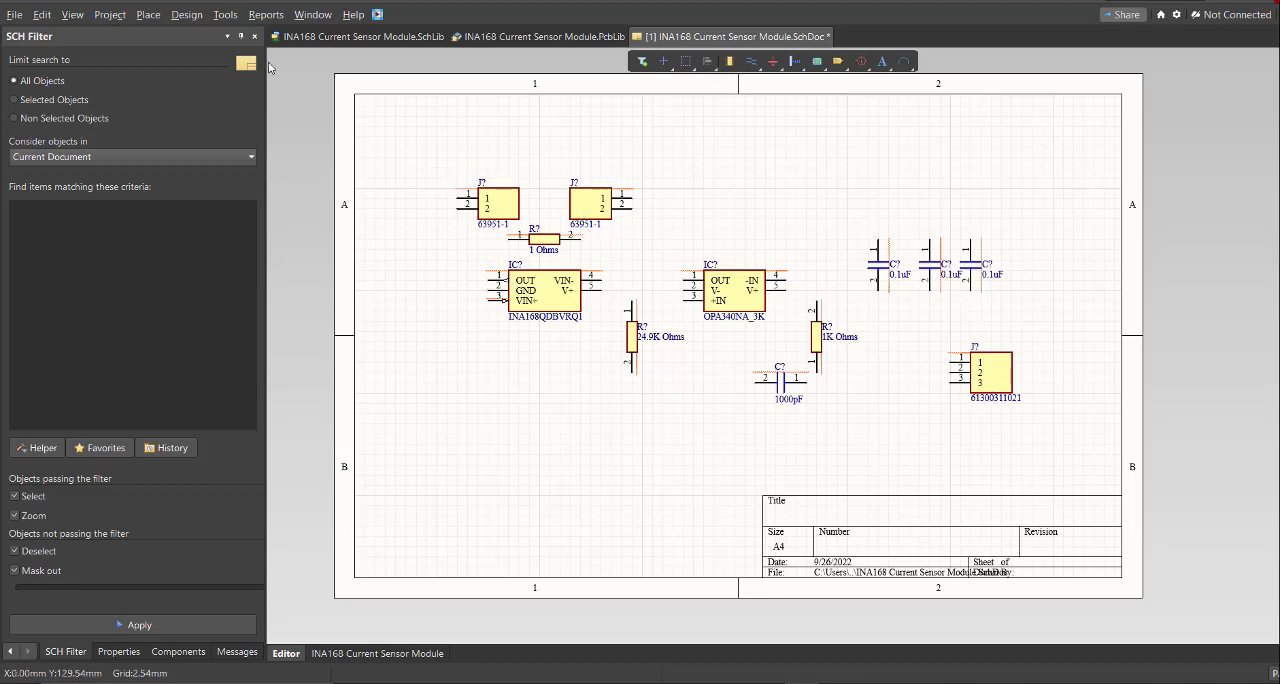
- Annotate all schematic components in Across Then Down order and execute the resulting engineering change order
{"action": "left_click", "coordinate": [225, 14]}
{"action": "mouse_move", "coordinate": [293, 203]}
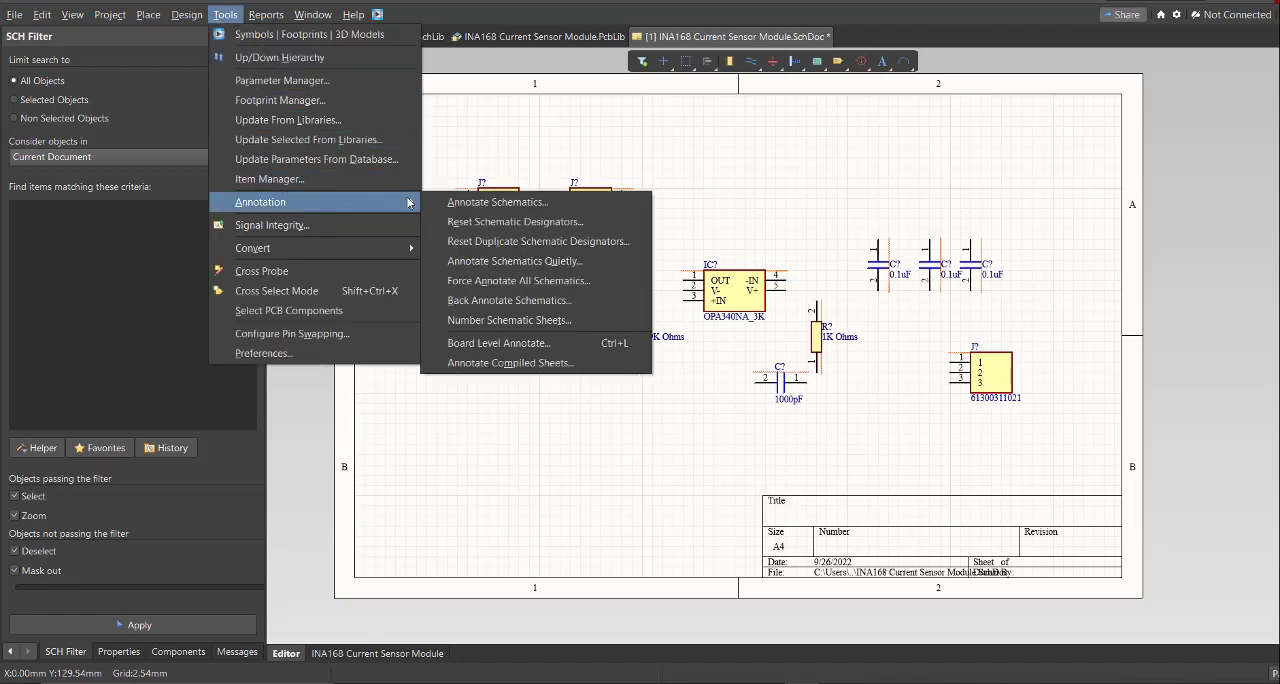
{"action": "left_click", "coordinate": [574, 206]}
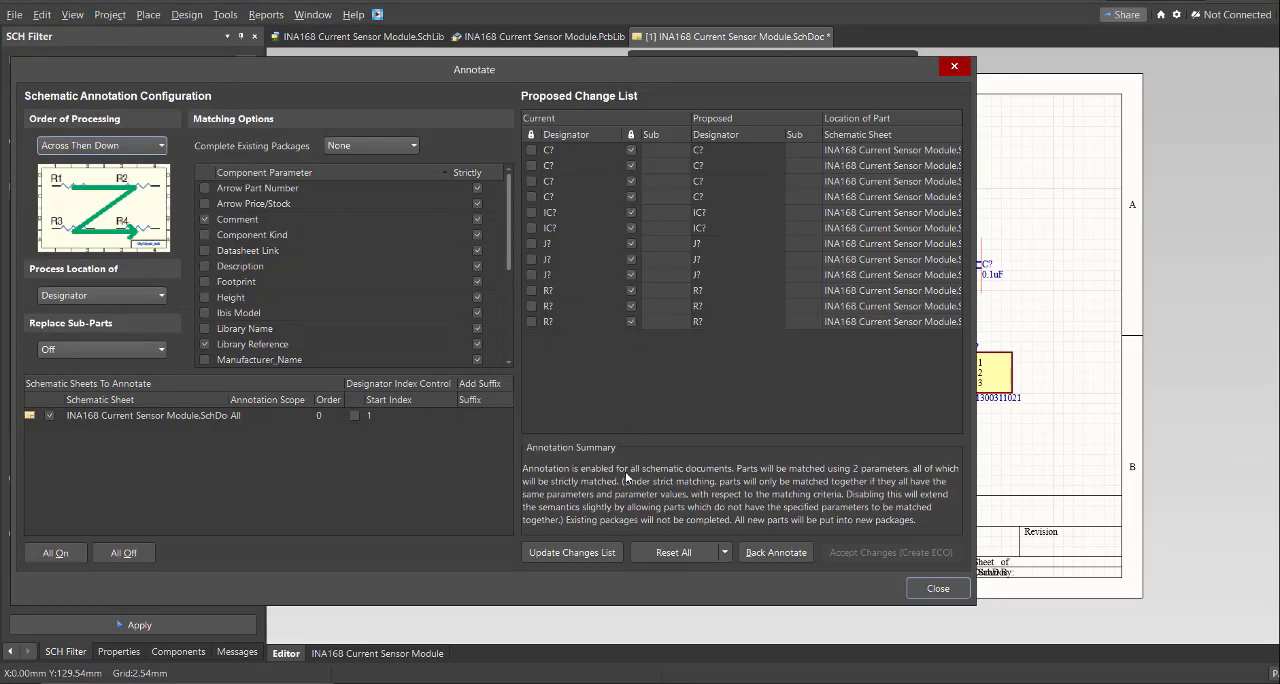
{"action": "left_click", "coordinate": [603, 561]}
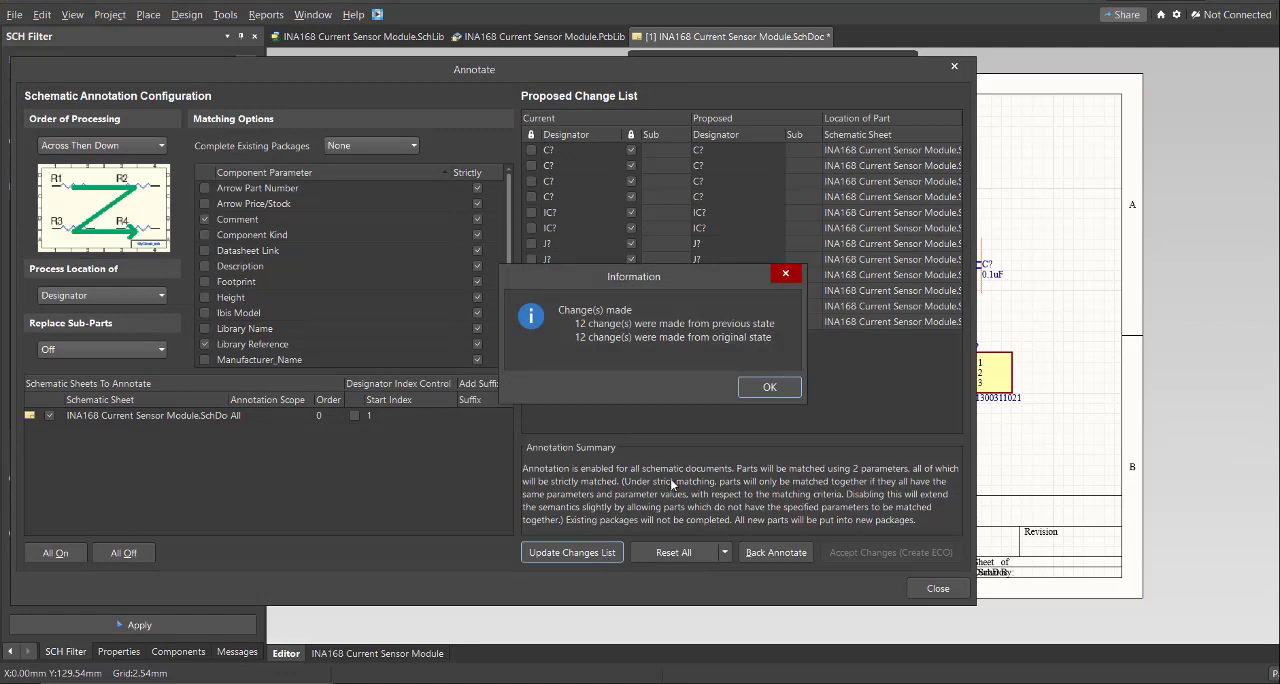
{"action": "left_click", "coordinate": [769, 388]}
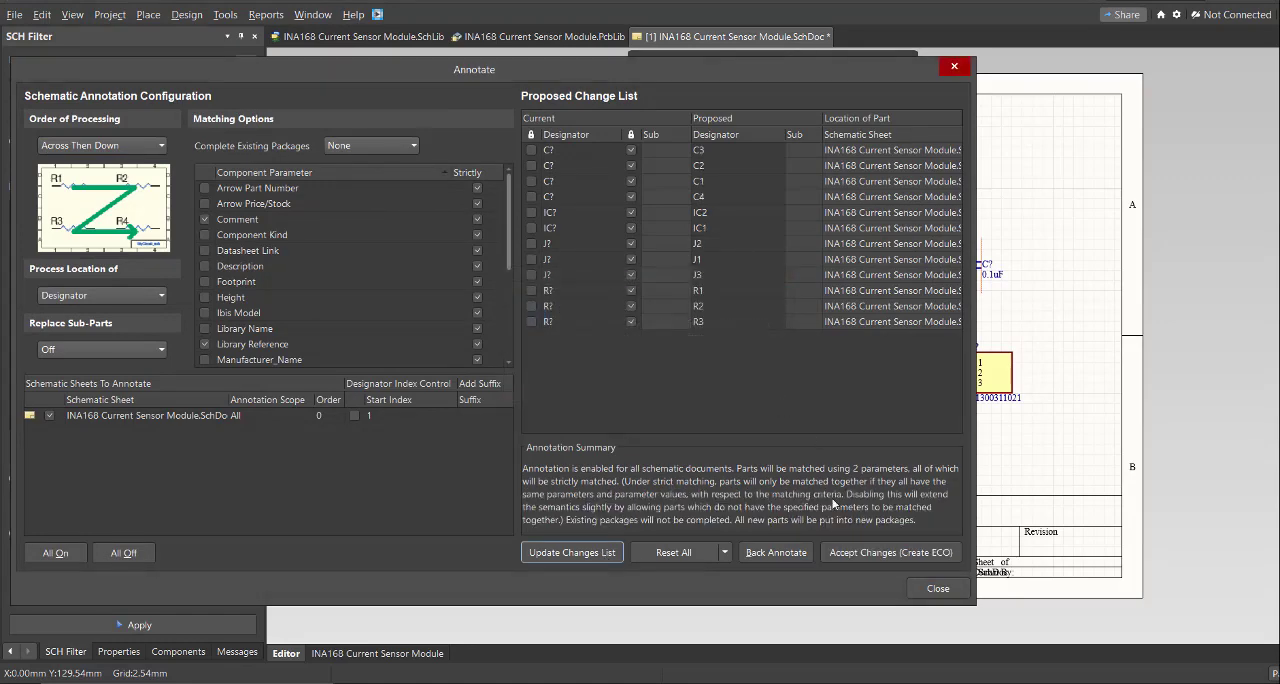
{"action": "left_click", "coordinate": [855, 553]}
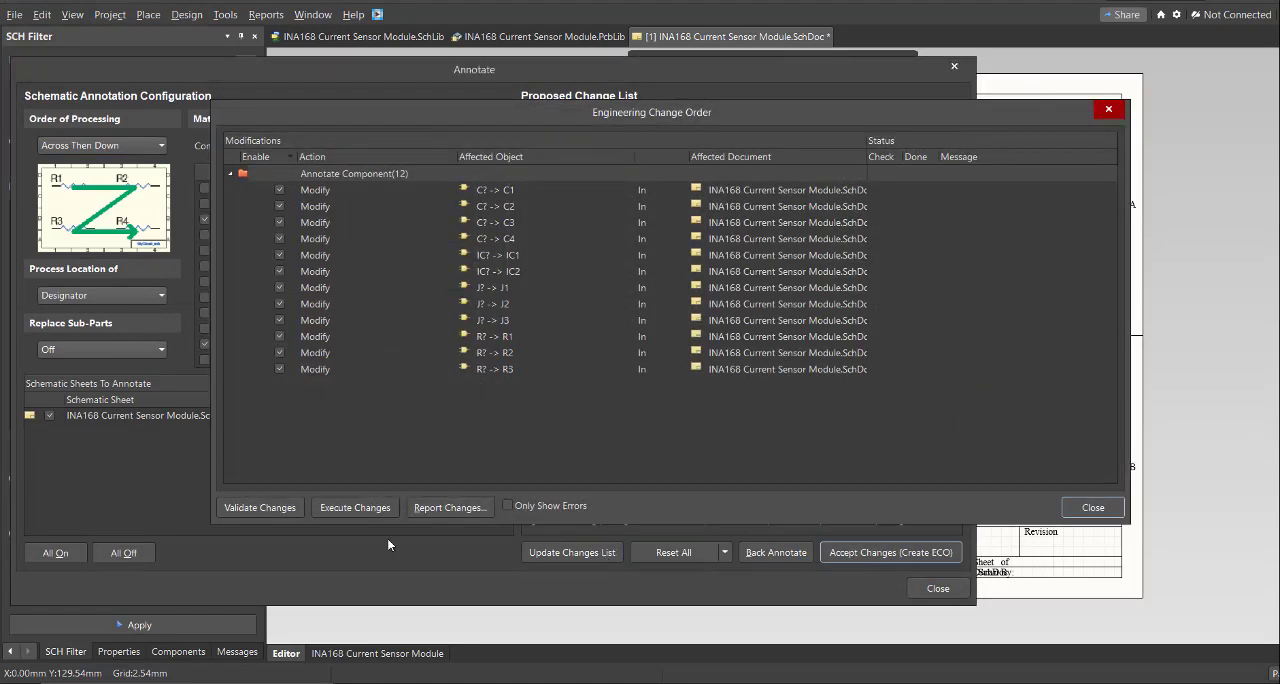
{"action": "left_click", "coordinate": [365, 508]}
{"action": "left_click", "coordinate": [1090, 508]}
{"action": "left_click", "coordinate": [953, 67]}
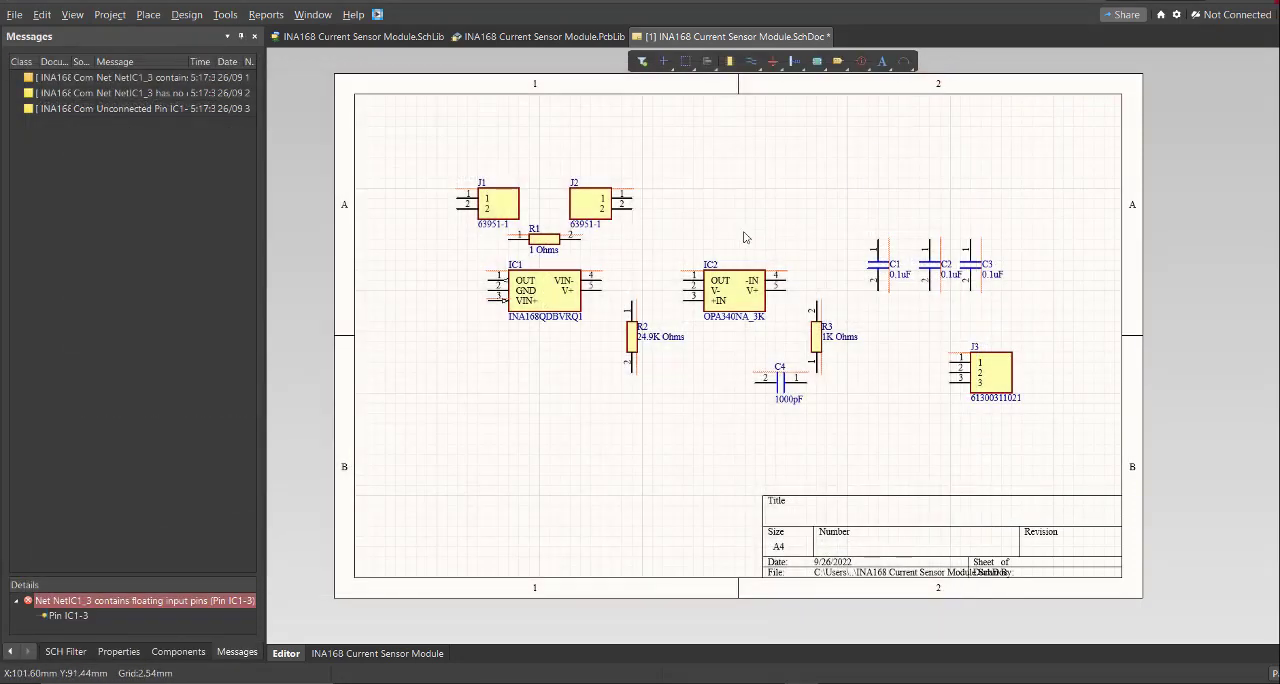
- Wire both J1 pins together and connect them to R1's pin 1 and IC1's VIN+ pin
{"action": "scroll", "coordinate": [590, 250], "scroll_direction": "up", "scroll_amount": 2, "text": "ctrl"}
{"action": "scroll", "coordinate": [484, 194], "scroll_direction": "up", "scroll_amount": 1, "text": "ctrl"}
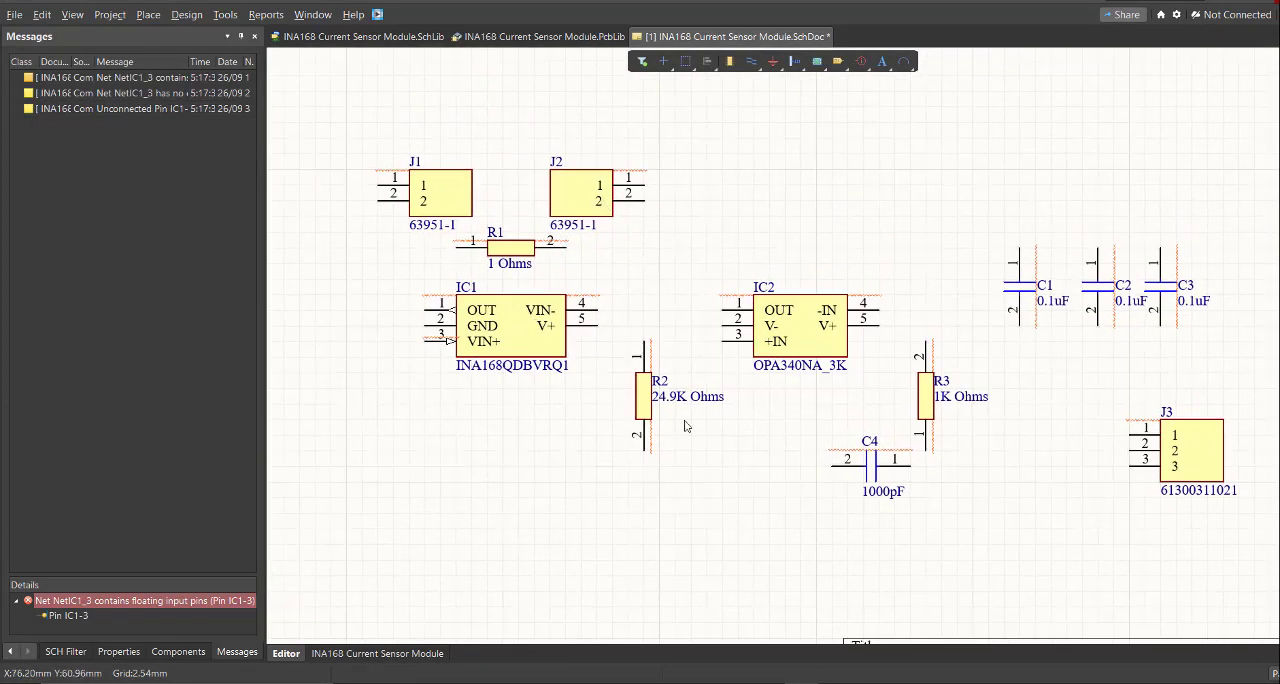
{"action": "scroll", "coordinate": [1191, 401], "scroll_direction": "down", "scroll_amount": 1, "text": "ctrl"}
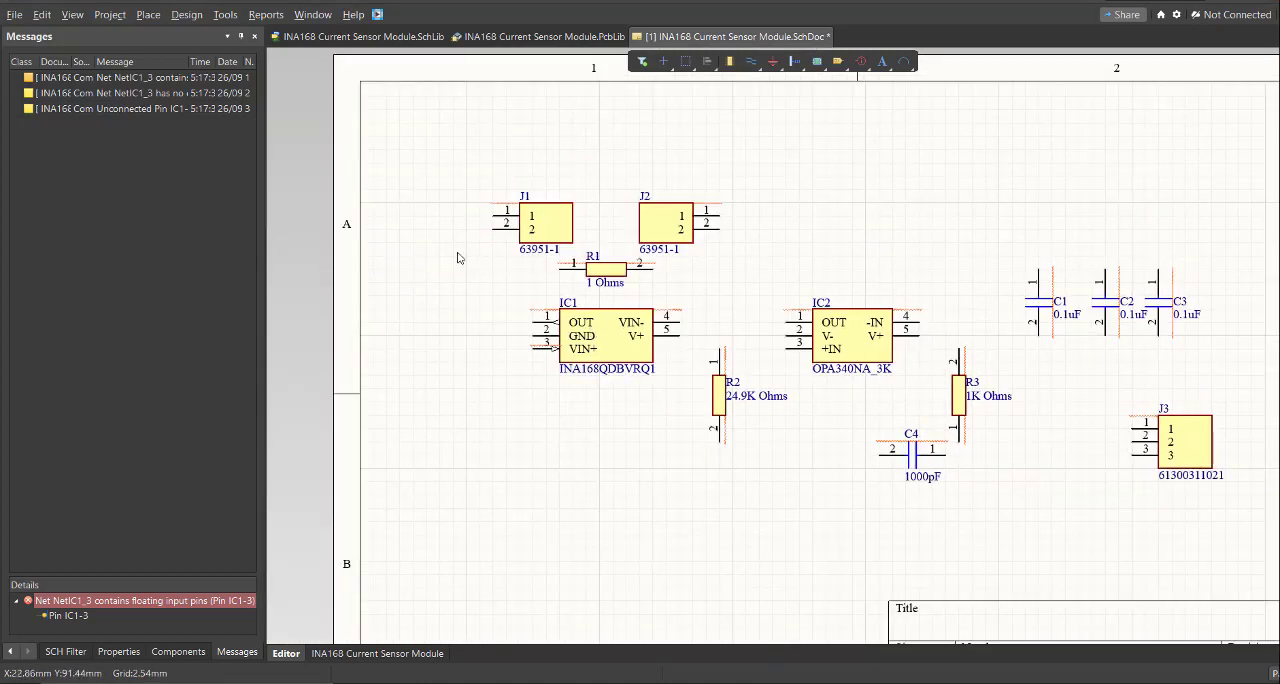
{"action": "left_click", "coordinate": [148, 15]}
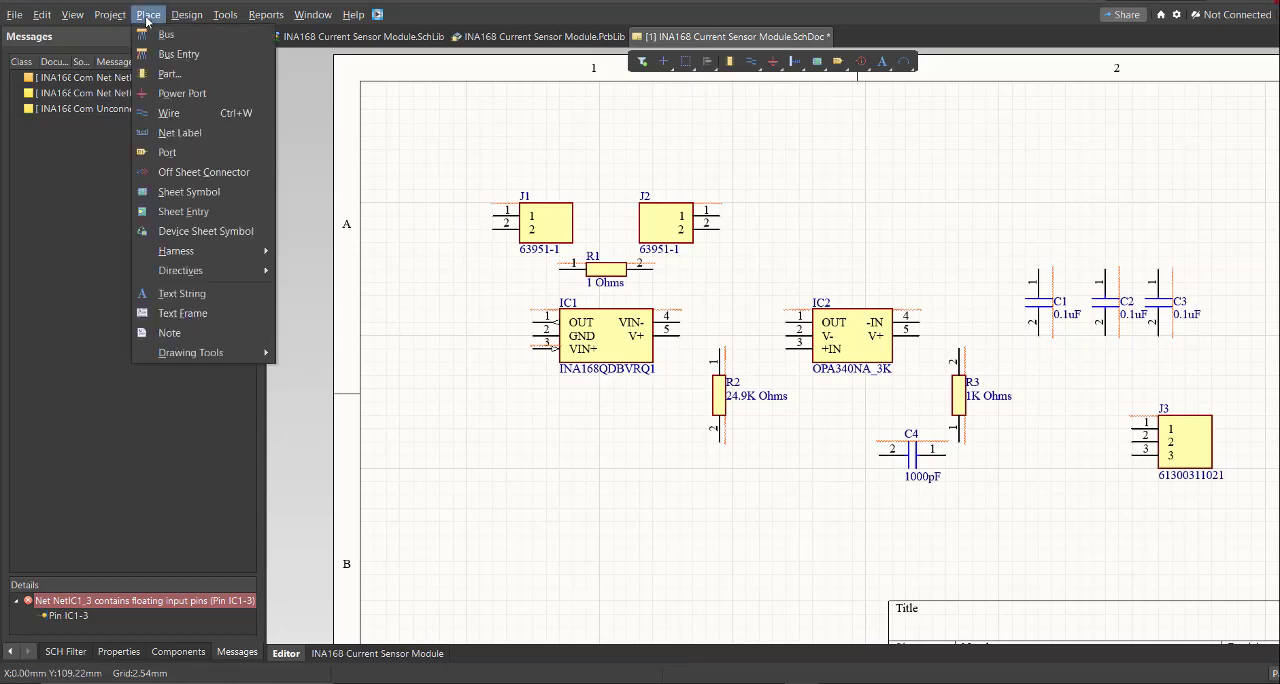
{"action": "left_click", "coordinate": [169, 108]}
{"action": "scroll", "coordinate": [518, 282], "scroll_direction": "up", "scroll_amount": 2, "text": "ctrl"}
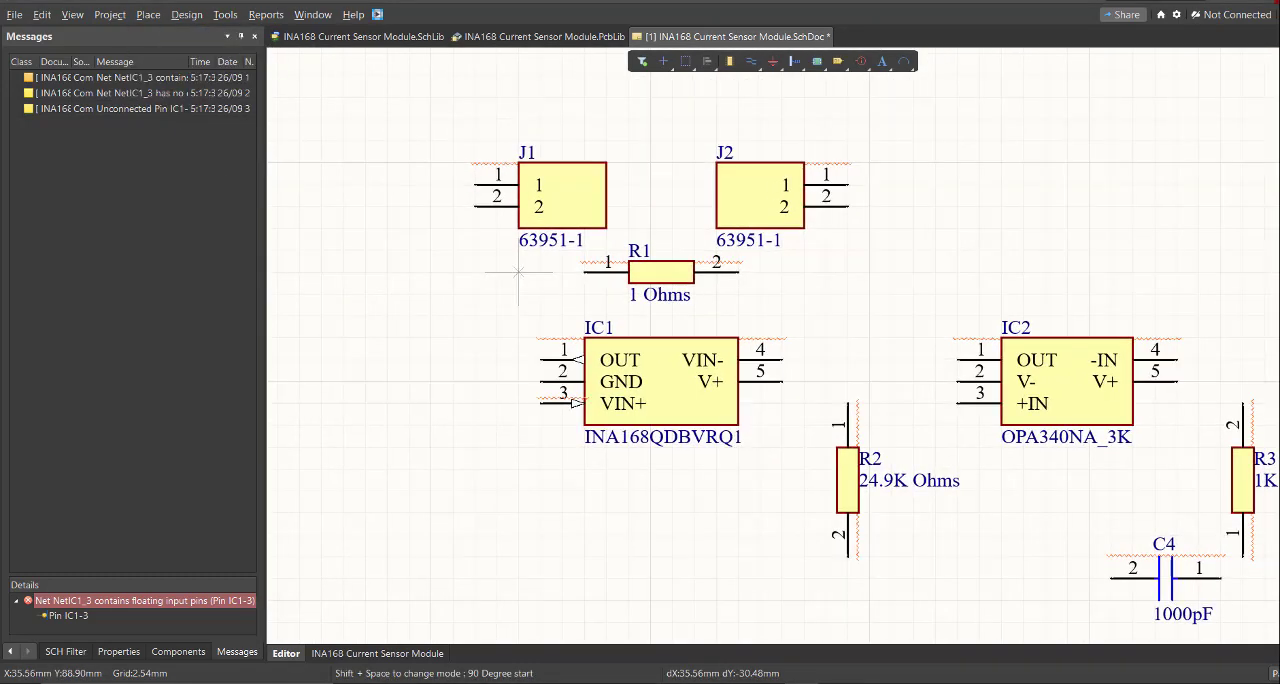
{"action": "scroll", "coordinate": [475, 207], "scroll_direction": "up", "scroll_amount": 1, "text": "ctrl"}
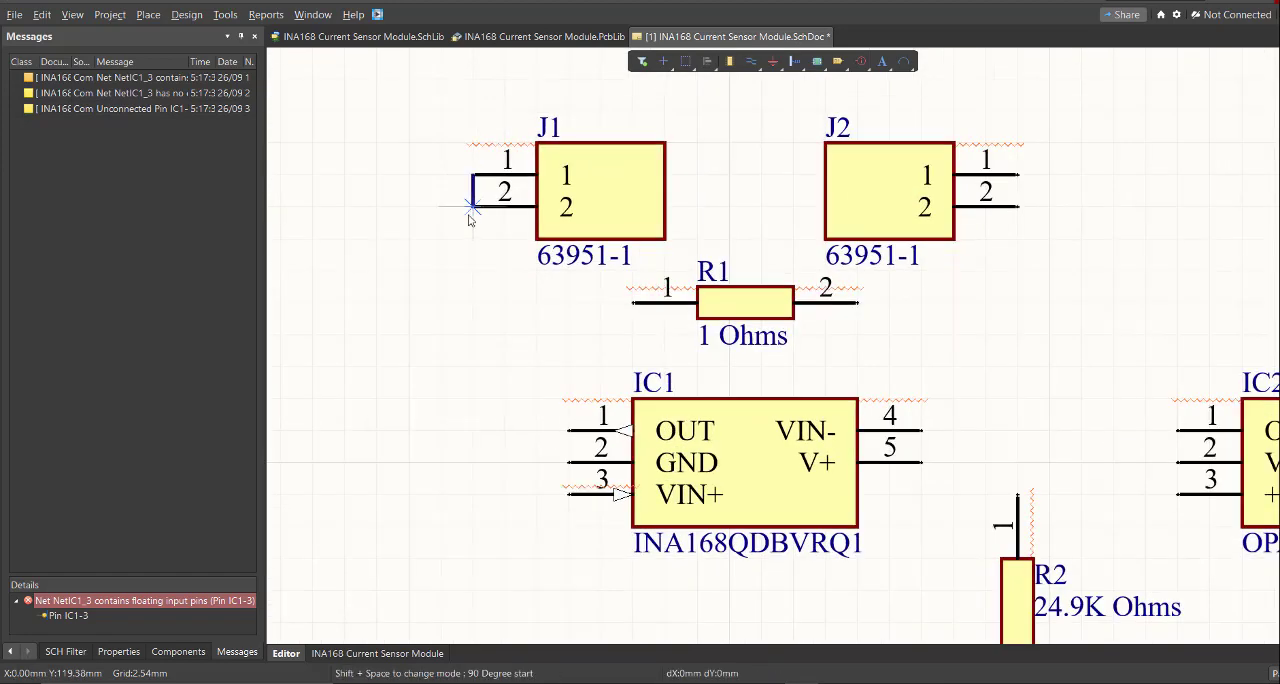
{"action": "scroll", "coordinate": [471, 212], "scroll_direction": "down", "scroll_amount": 5, "text": "ctrl"}
{"action": "scroll", "coordinate": [498, 243], "scroll_direction": "up", "scroll_amount": 3, "text": "ctrl"}
{"action": "scroll", "coordinate": [420, 170], "scroll_direction": "up", "scroll_amount": 1, "text": "ctrl"}
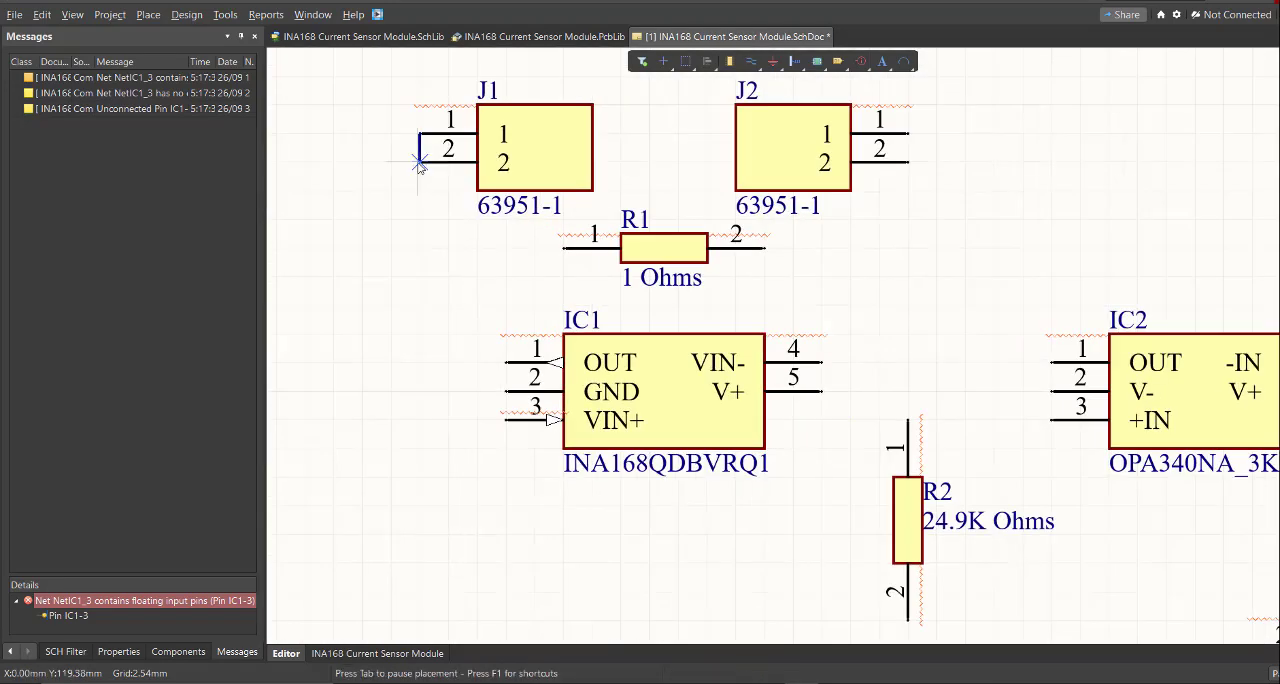
{"action": "scroll", "coordinate": [422, 285], "scroll_direction": "up", "scroll_amount": 1, "text": "ctrl"}
{"action": "left_click", "coordinate": [421, 238]}
{"action": "key", "text": "space"}
{"action": "left_click", "coordinate": [529, 457]}
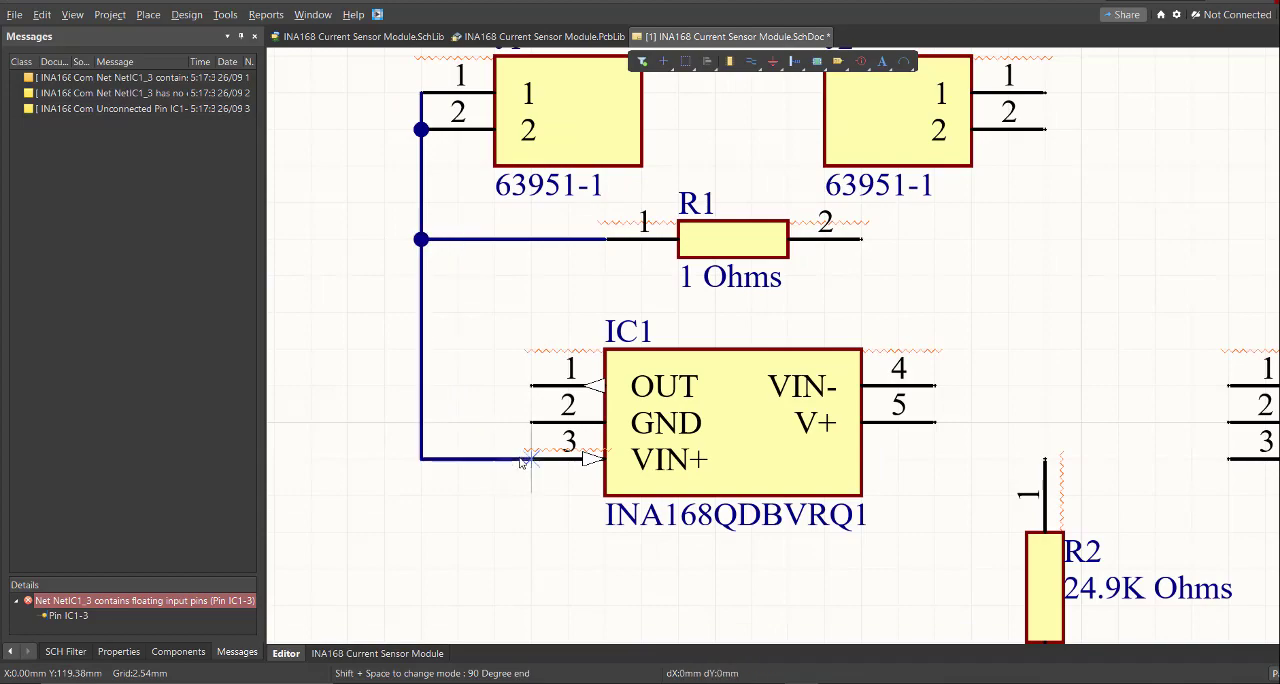
- Wire both J2 pins to R1's pin 2 and on to IC1's VIN- pin
{"action": "scroll", "coordinate": [520, 480], "scroll_direction": "down", "scroll_amount": 3, "text": "ctrl"}
{"action": "scroll", "coordinate": [590, 393], "scroll_direction": "up", "scroll_amount": 2, "text": "ctrl"}
{"action": "scroll", "coordinate": [651, 359], "scroll_direction": "up", "scroll_amount": 2, "text": "ctrl"}
{"action": "left_click", "coordinate": [614, 434]}
{"action": "left_click", "coordinate": [784, 298]}
{"action": "scroll", "coordinate": [784, 310], "scroll_direction": "down", "scroll_amount": 3, "text": "ctrl"}
{"action": "scroll", "coordinate": [690, 480], "scroll_direction": "up", "scroll_amount": 2, "text": "ctrl"}
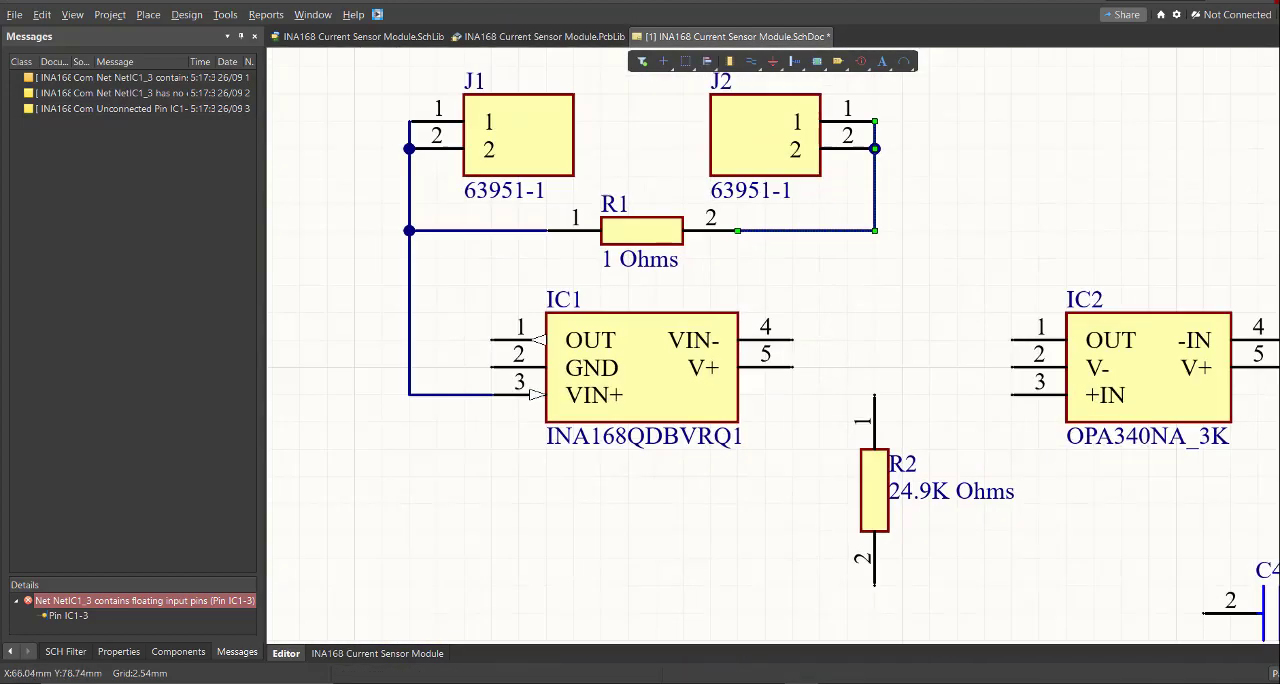
{"action": "left_click", "coordinate": [774, 225]}
{"action": "scroll", "coordinate": [709, 362], "scroll_direction": "up", "scroll_amount": 2, "text": "ctrl"}
{"action": "left_click", "coordinate": [681, 332]}
{"action": "scroll", "coordinate": [677, 405], "scroll_direction": "down", "scroll_amount": 3, "text": "ctrl"}
- Wire IC1's GND pin beneath R2 to pin 2 of capacitor C4
{"action": "scroll", "coordinate": [575, 320], "scroll_direction": "up", "scroll_amount": 1, "text": "ctrl"}
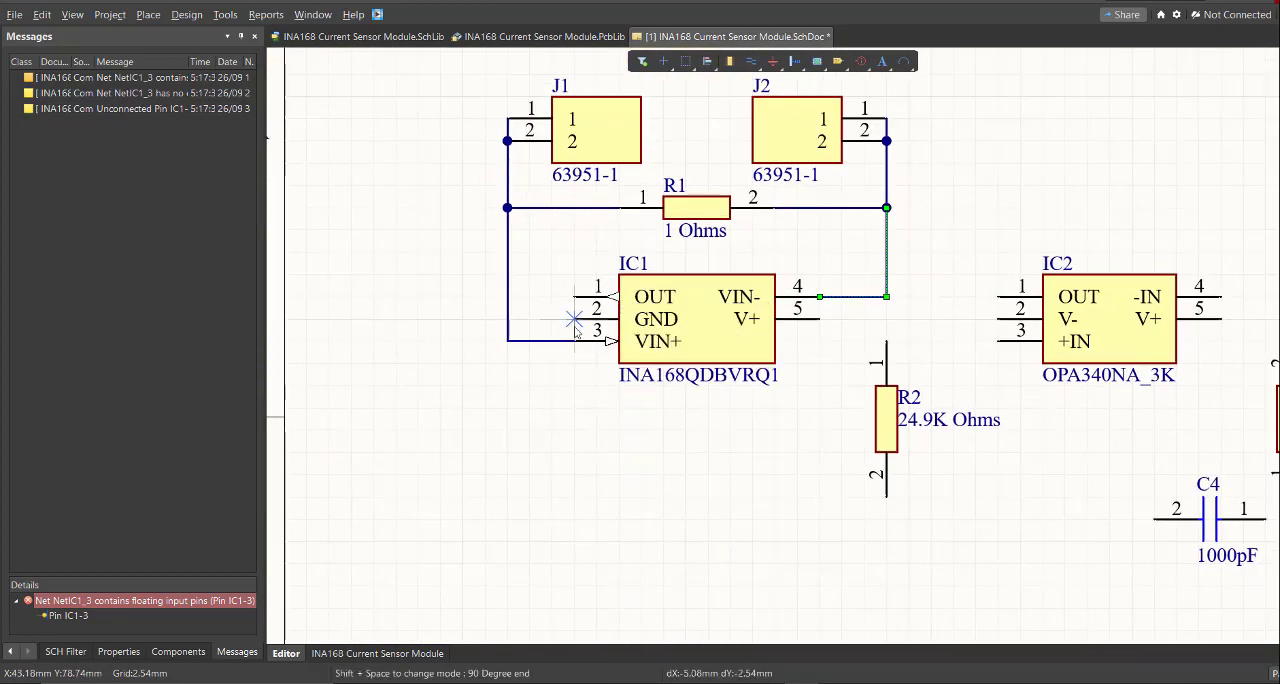
{"action": "scroll", "coordinate": [819, 541], "scroll_direction": "down", "scroll_amount": 2, "text": "ctrl"}
{"action": "scroll", "coordinate": [950, 565], "scroll_direction": "up", "scroll_amount": 2, "text": "ctrl"}
{"action": "left_click", "coordinate": [853, 541]}
{"action": "left_click", "coordinate": [922, 476]}
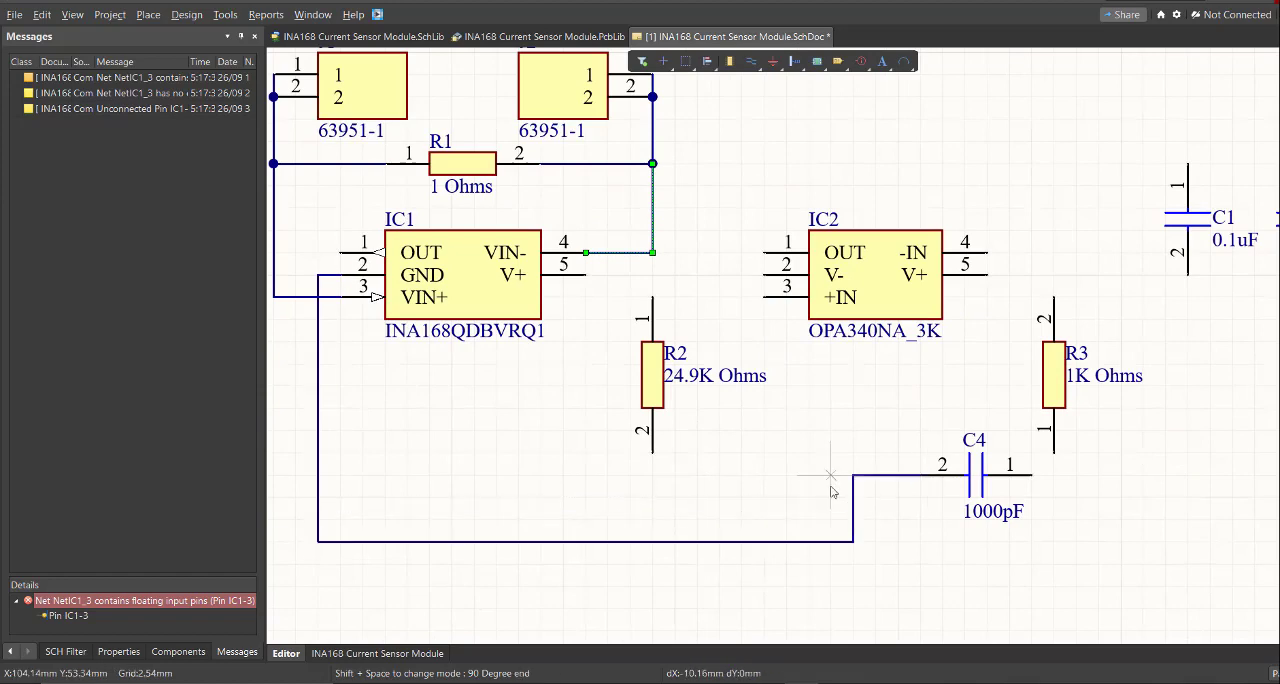
{"action": "right_click", "coordinate": [655, 543]}
- Connect R2's pin 2 to the ground wire and move the wire's horizontal run up level with C4's pin 2
{"action": "left_click_drag", "start_coordinate": [714, 542], "coordinate": [714, 488]}
{"action": "scroll", "coordinate": [700, 488], "scroll_direction": "down", "scroll_amount": 2, "text": "ctrl"}
{"action": "key", "text": "p"}
{"action": "scroll", "coordinate": [660, 490], "scroll_direction": "up", "scroll_amount": 2, "text": "ctrl"}
{"action": "key", "text": "ctrl+z"}
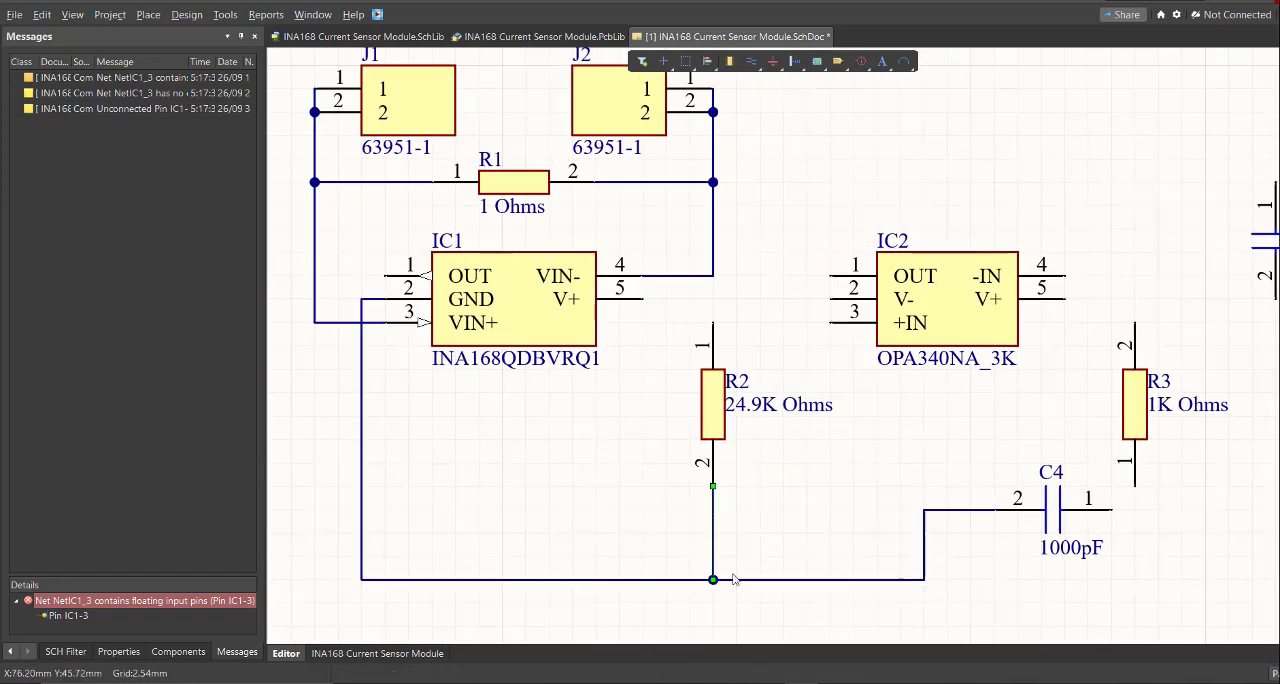
{"action": "left_click_drag", "start_coordinate": [734, 577], "coordinate": [734, 510]}
- Wire IC2's V- pin down to the ground wire between R2 and C4
{"action": "key", "text": "p"}
{"action": "key", "text": "w"}
{"action": "scroll", "coordinate": [727, 437], "scroll_direction": "up", "scroll_amount": 1, "text": "ctrl"}
{"action": "left_click", "coordinate": [728, 541]}
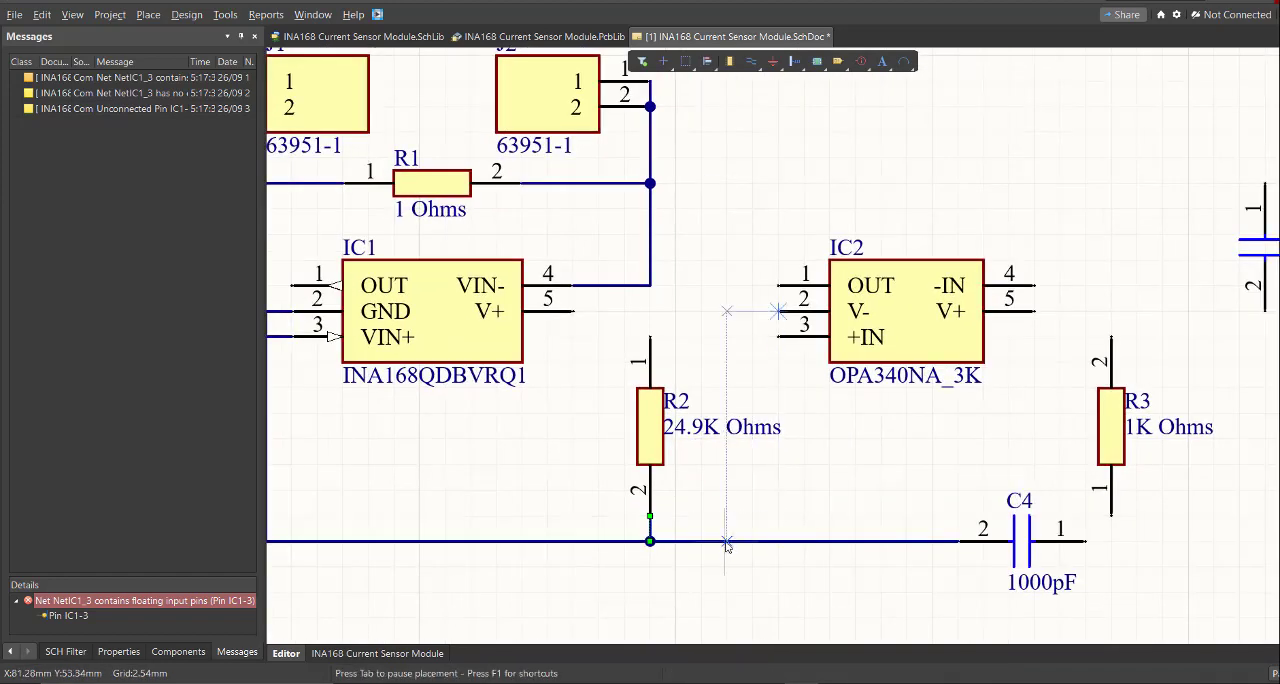
- Wire IC2's +IN pin to R2's pin 1 and route it around beneath IC1 to the OUT pin
{"action": "scroll", "coordinate": [626, 362], "scroll_direction": "up", "scroll_amount": 1, "text": "ctrl"}
{"action": "left_click", "coordinate": [871, 388]}
{"action": "right_click_drag", "start_coordinate": [760, 392], "coordinate": [921, 394]}
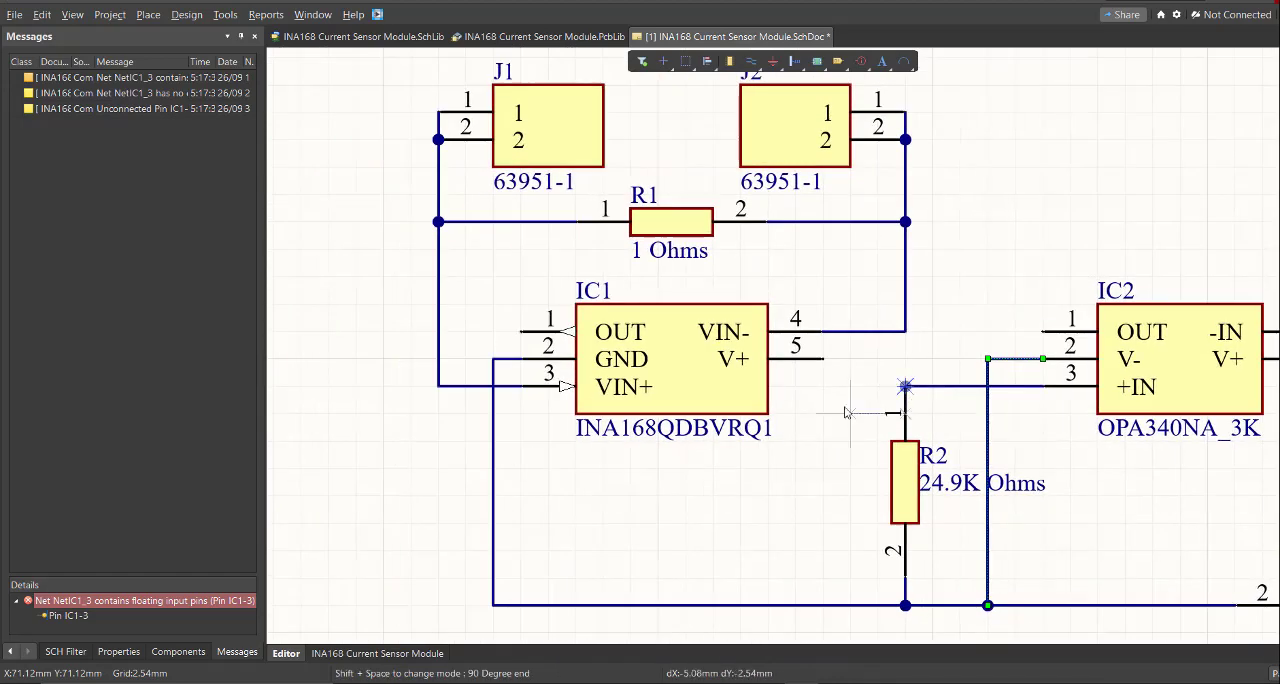
{"action": "left_click", "coordinate": [823, 468]}
{"action": "left_click", "coordinate": [521, 332]}
{"action": "right_click", "coordinate": [545, 352]}
- Wire IC1's V+ pin to pin 1 of C1, C2 and C3, and join pin 2 of the three capacitors
{"action": "scroll", "coordinate": [573, 378], "scroll_direction": "down", "scroll_amount": 2, "text": "ctrl"}
{"action": "scroll", "coordinate": [960, 370], "scroll_direction": "up", "scroll_amount": 2, "text": "ctrl"}
{"action": "key", "text": "p"}
{"action": "key", "text": "w"}
{"action": "left_click", "coordinate": [622, 364]}
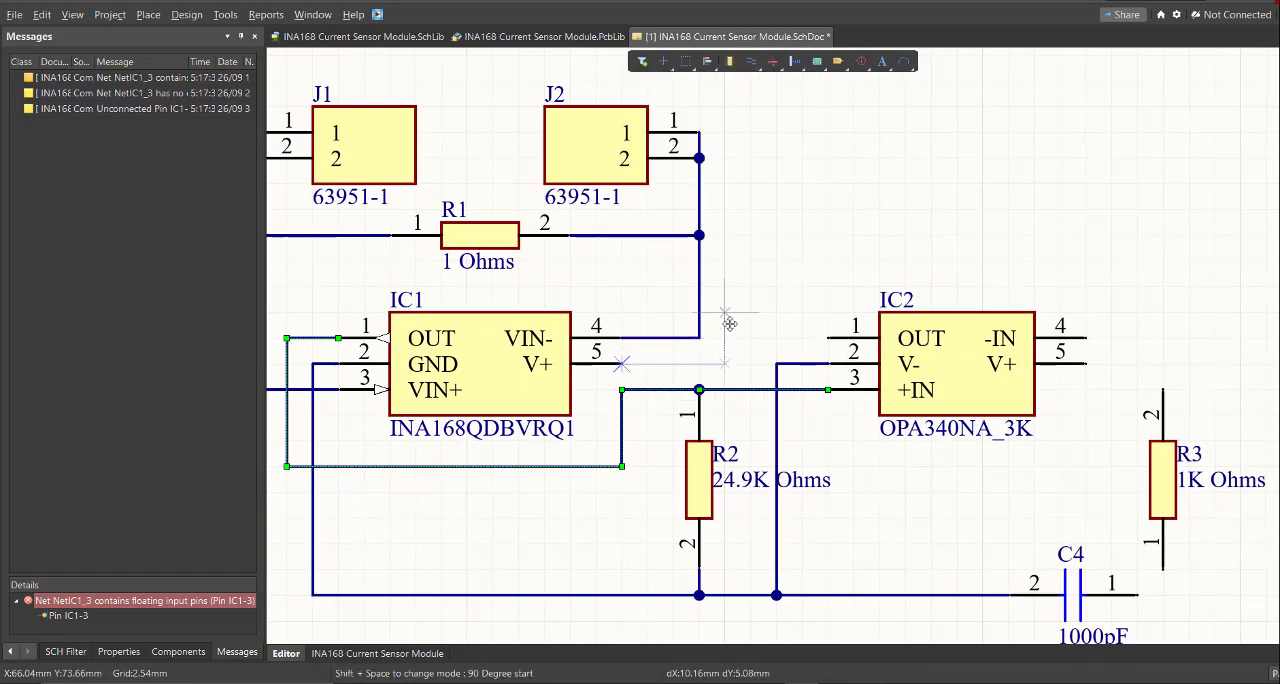
{"action": "left_click", "coordinate": [725, 236]}
{"action": "scroll", "coordinate": [822, 240], "scroll_direction": "down", "scroll_amount": 2, "text": "ctrl"}
{"action": "right_click_drag", "start_coordinate": [1030, 245], "coordinate": [795, 236]}
{"action": "left_click", "coordinate": [891, 229]}
{"action": "scroll", "coordinate": [1040, 231], "scroll_direction": "up", "scroll_amount": 3, "text": "ctrl"}
{"action": "left_click", "coordinate": [1034, 218]}
{"action": "left_click", "coordinate": [643, 332]}
{"action": "left_click", "coordinate": [953, 332]}
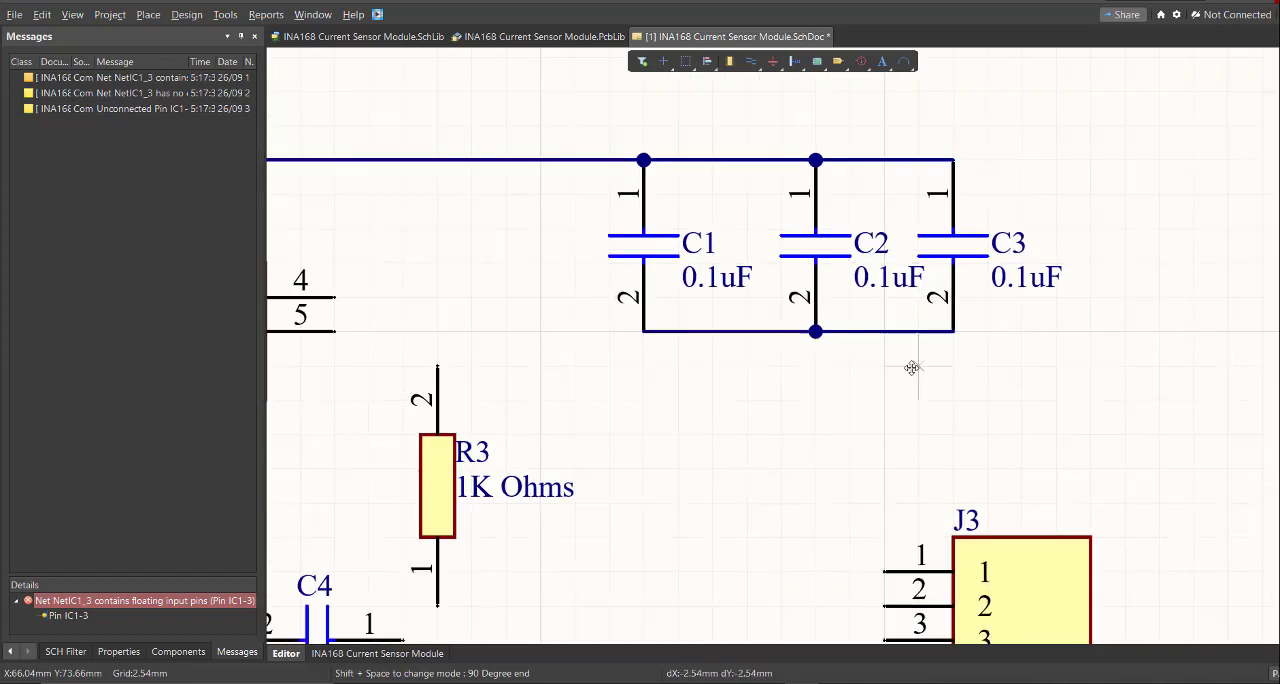
- Wire R3's pin 2 to IC2's -IN pin and loop the connection over IC2 to its OUT pin
{"action": "scroll", "coordinate": [912, 368], "scroll_direction": "down", "scroll_amount": 3, "text": "ctrl"}
{"action": "right_click_drag", "start_coordinate": [890, 369], "coordinate": [803, 297]}
{"action": "right_click_drag", "start_coordinate": [612, 222], "coordinate": [737, 207]}
{"action": "scroll", "coordinate": [740, 210], "scroll_direction": "up", "scroll_amount": 2, "text": "ctrl"}
{"action": "left_click", "coordinate": [743, 297]}
{"action": "left_click", "coordinate": [685, 258]}
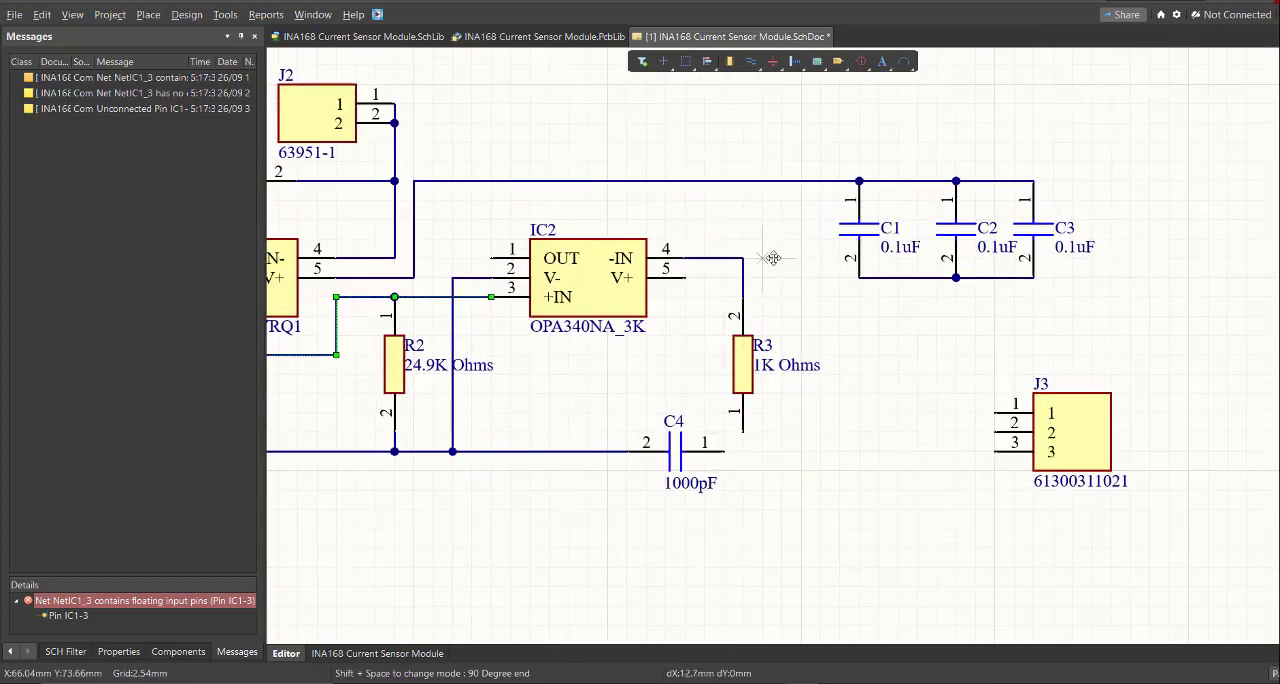
{"action": "left_click", "coordinate": [743, 258]}
{"action": "left_click", "coordinate": [743, 200]}
{"action": "scroll", "coordinate": [458, 222], "scroll_direction": "up", "scroll_amount": 2, "text": "ctrl"}
{"action": "left_click", "coordinate": [506, 274]}
- Wire IC2's V+ pin up to the supply wire that feeds capacitors C1 to C3
{"action": "scroll", "coordinate": [688, 397], "scroll_direction": "down", "scroll_amount": 2, "text": "ctrl"}
{"action": "key", "text": "p"}
{"action": "key", "text": "w"}
{"action": "left_click", "coordinate": [640, 283]}
{"action": "left_click", "coordinate": [773, 174]}
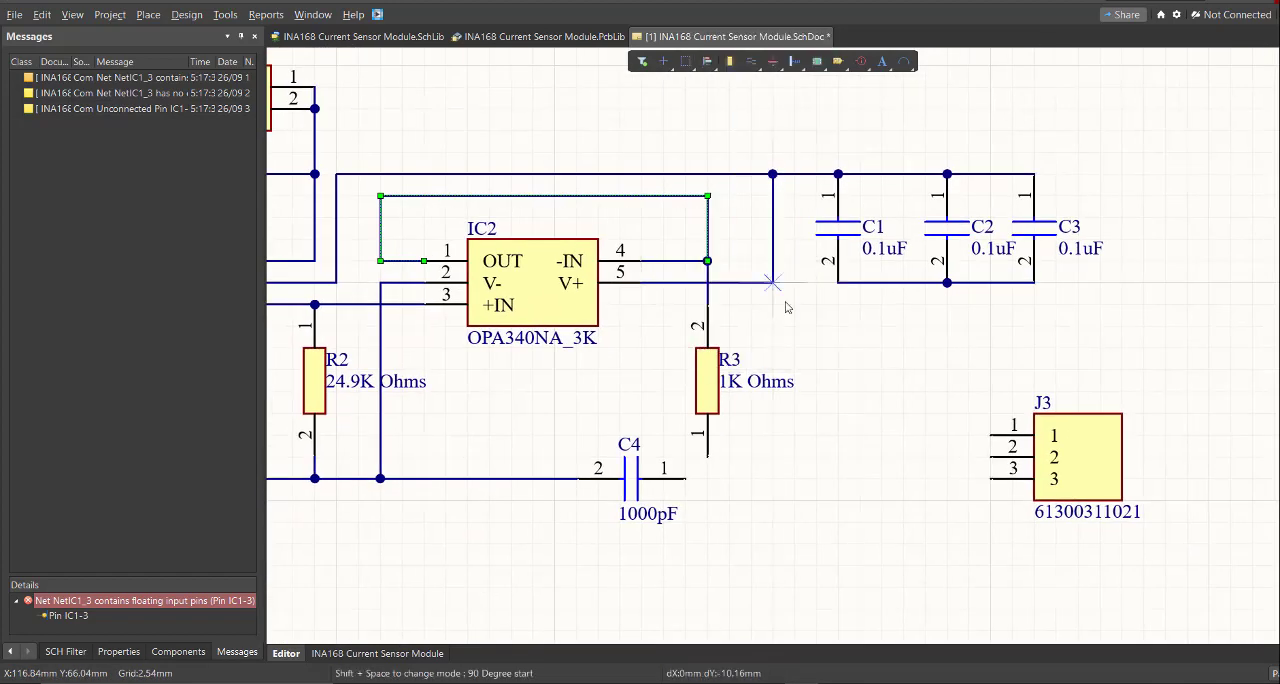
- Wire C4's pin 1 to the lower end of R3, pin 1
{"action": "right_click_drag", "start_coordinate": [818, 371], "coordinate": [783, 300]}
{"action": "left_click", "coordinate": [672, 388]}
{"action": "scroll", "coordinate": [500, 436], "scroll_direction": "down", "scroll_amount": 2, "text": "ctrl"}
{"action": "right_click_drag", "start_coordinate": [500, 438], "coordinate": [717, 383]}
{"action": "scroll", "coordinate": [800, 400], "scroll_direction": "up", "scroll_amount": 1, "text": "ctrl"}
{"action": "right_click_drag", "start_coordinate": [827, 409], "coordinate": [666, 366]}
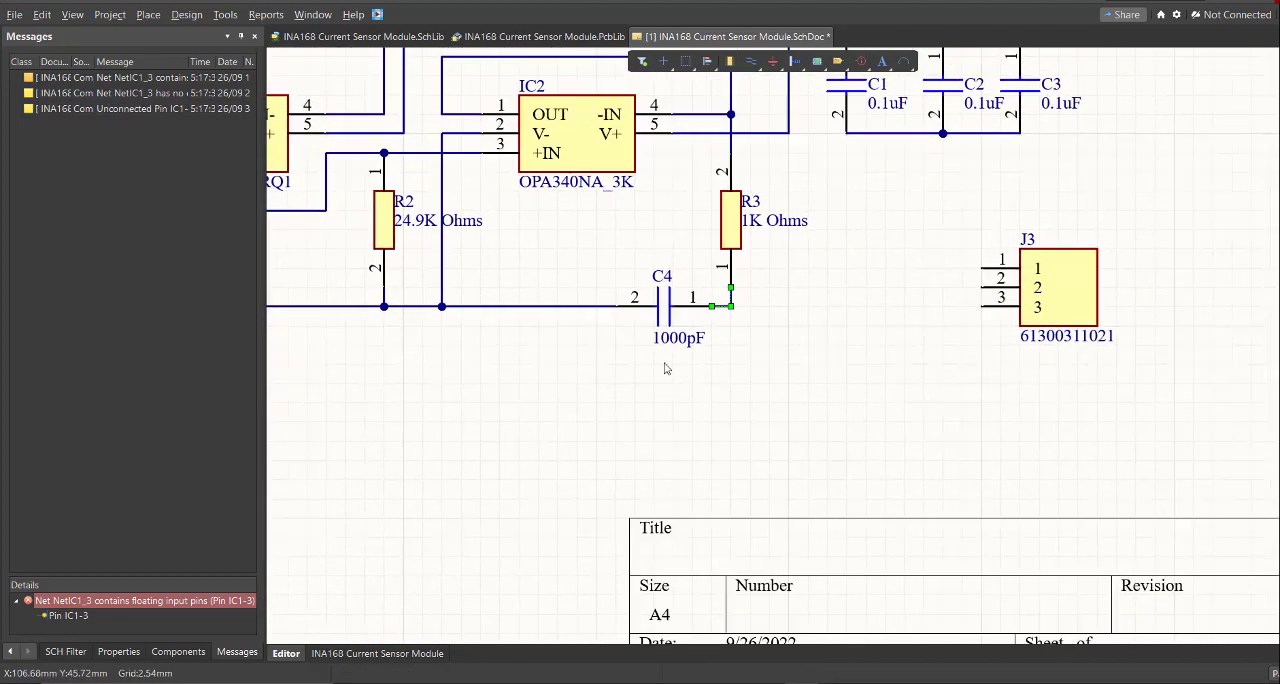
- Wire J3's pin 3 to the junction of R3 and C4
{"action": "right_click_drag", "start_coordinate": [828, 362], "coordinate": [700, 371]}
{"action": "left_click", "coordinate": [604, 317]}
{"action": "right_click_drag", "start_coordinate": [838, 327], "coordinate": [946, 336]}
- Wire J3's pin 2 to the ground wire and move the wire's horizontal run down below C4
{"action": "left_click", "coordinate": [963, 306]}
{"action": "left_click", "coordinate": [905, 422]}
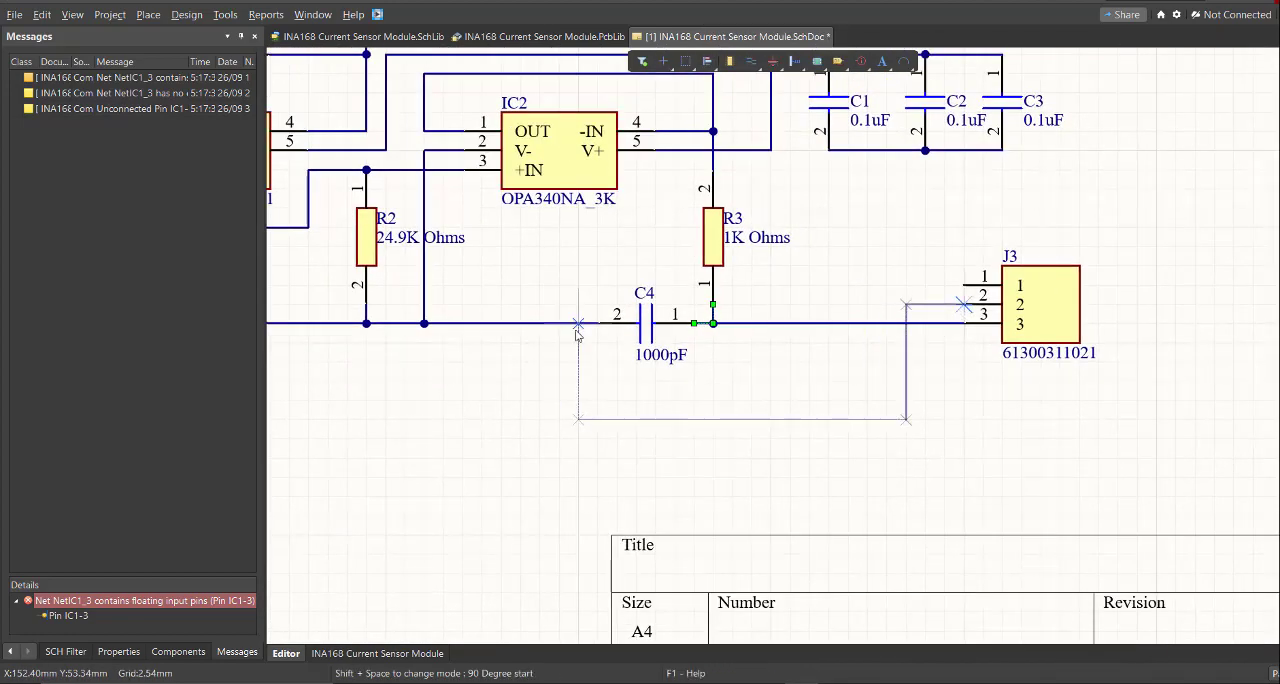
{"action": "left_click", "coordinate": [608, 332]}
{"action": "right_click_drag", "start_coordinate": [577, 330], "coordinate": [818, 348]}
{"action": "right_click", "coordinate": [760, 345]}
{"action": "left_click_drag", "start_coordinate": [738, 336], "coordinate": [742, 422]}
{"action": "right_click_drag", "start_coordinate": [927, 443], "coordinate": [772, 474]}
- Wire J3's pin 1 to the supply wire at IC2's V+ connection
{"action": "scroll", "coordinate": [776, 473], "scroll_direction": "down", "scroll_amount": 1, "text": "ctrl"}
{"action": "key", "text": "p"}
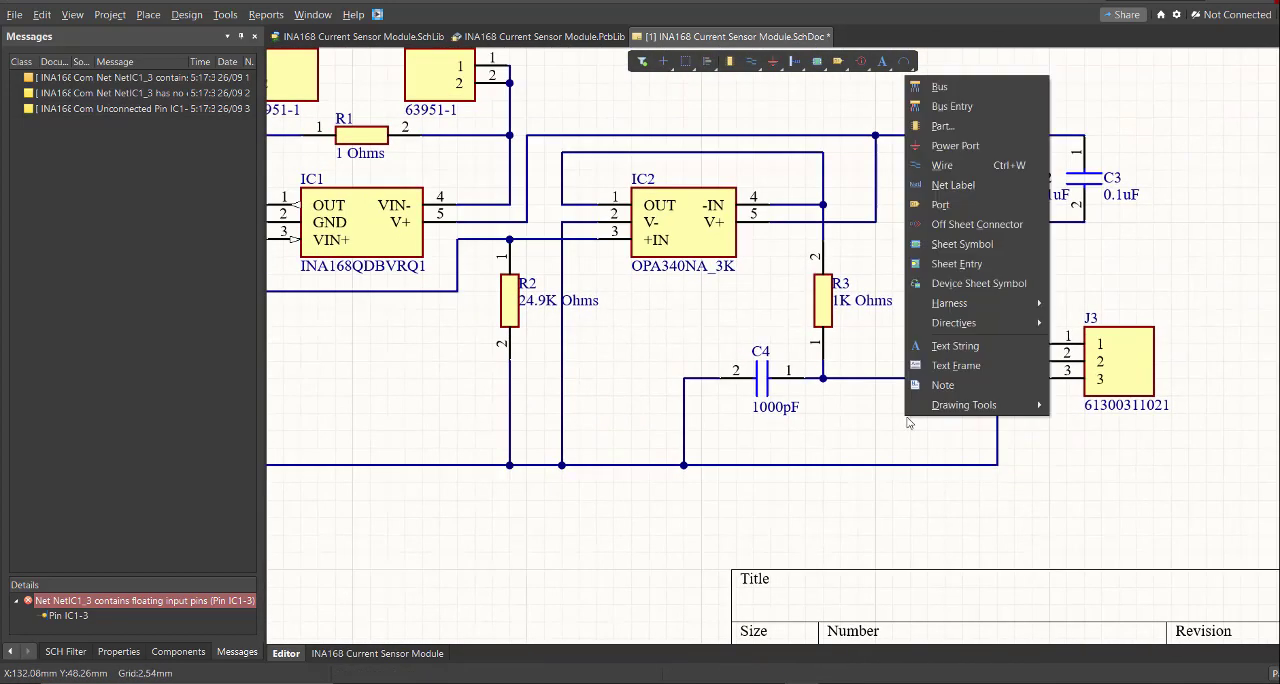
{"action": "key", "text": "w"}
{"action": "left_click", "coordinate": [1049, 345]}
{"action": "scroll", "coordinate": [877, 225], "scroll_direction": "up", "scroll_amount": 3, "text": "ctrl"}
{"action": "right_click_drag", "start_coordinate": [875, 228], "coordinate": [960, 282]}
{"action": "left_click", "coordinate": [960, 282]}
{"action": "right_click", "coordinate": [959, 286]}
{"action": "scroll", "coordinate": [935, 410], "scroll_direction": "down", "scroll_amount": 3, "text": "ctrl"}
{"action": "right_click_drag", "start_coordinate": [930, 422], "coordinate": [923, 386]}
{"action": "scroll", "coordinate": [846, 378], "scroll_direction": "up", "scroll_amount": 1, "text": "ctrl"}
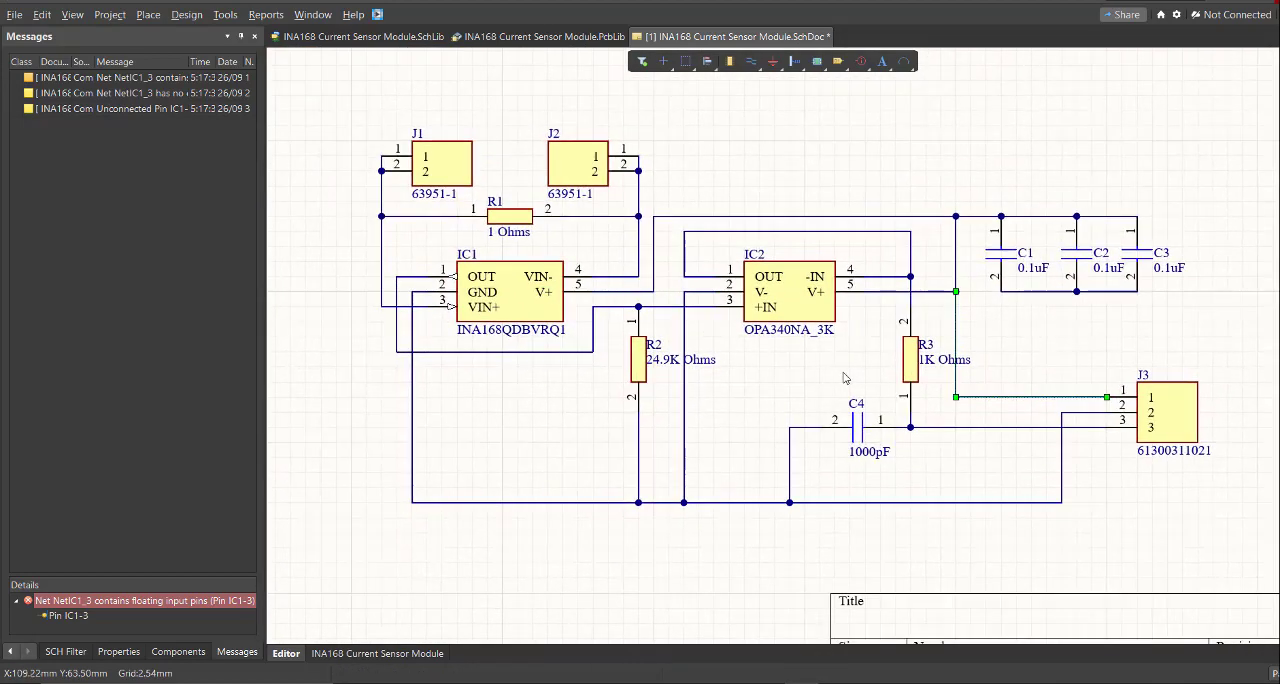
{"action": "scroll", "coordinate": [840, 379], "scroll_direction": "down", "scroll_amount": 2, "text": "ctrl"}
{"action": "scroll", "coordinate": [742, 358], "scroll_direction": "up", "scroll_amount": 1, "text": "ctrl"}
{"action": "scroll", "coordinate": [757, 285], "scroll_direction": "up", "scroll_amount": 1, "text": "ctrl"}
{"action": "right_click_drag", "start_coordinate": [753, 282], "coordinate": [706, 258]}
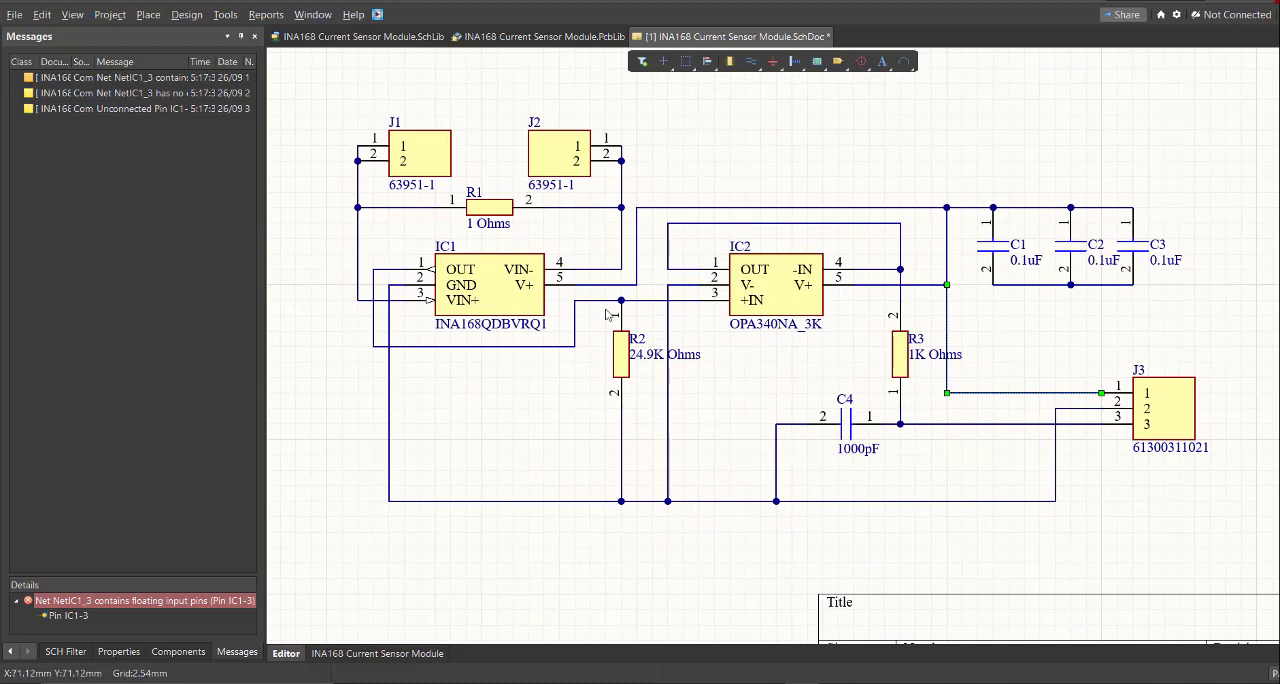
- Start placing a power port with the Arrow style and the name IN
{"action": "left_click", "coordinate": [160, 16]}
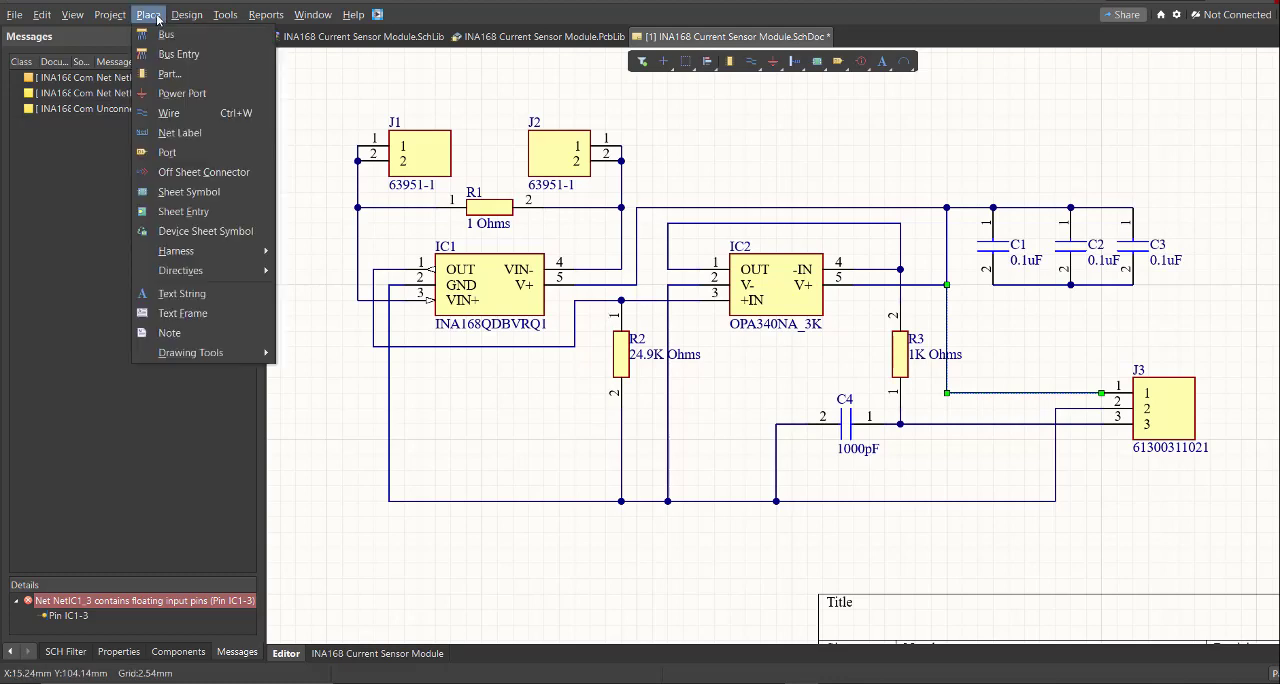
{"action": "left_click", "coordinate": [185, 91]}
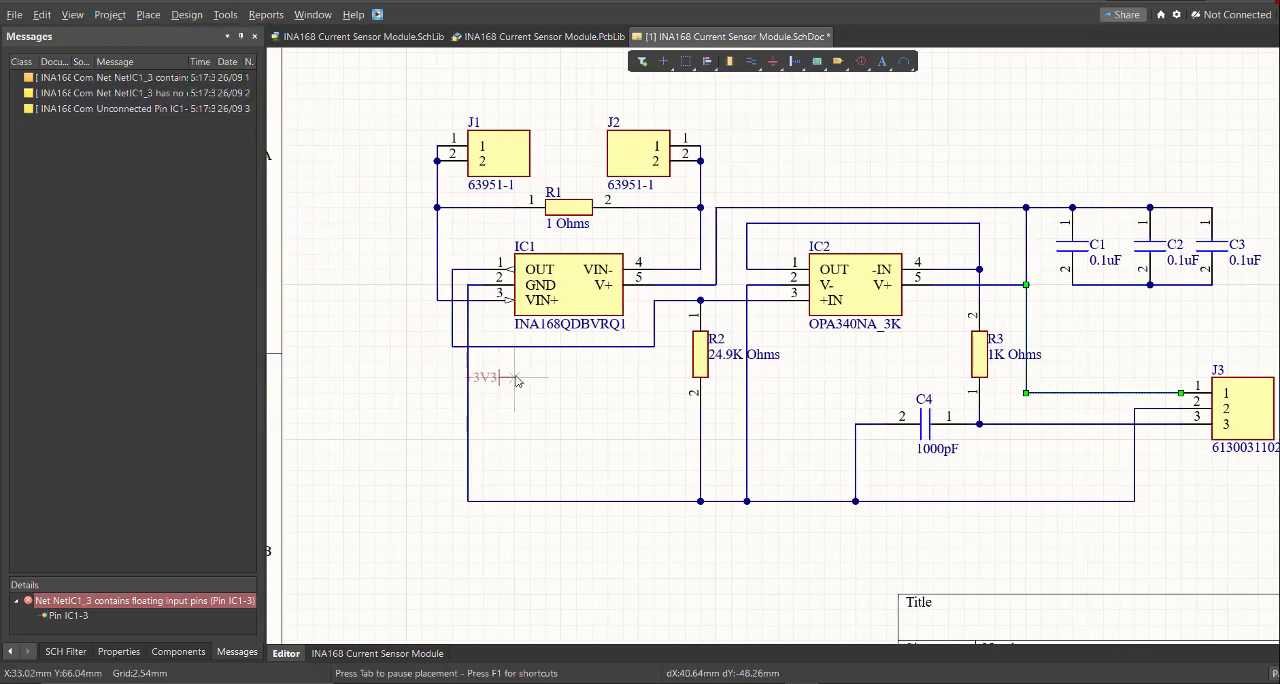
{"action": "right_click_drag", "start_coordinate": [518, 380], "coordinate": [501, 332]}
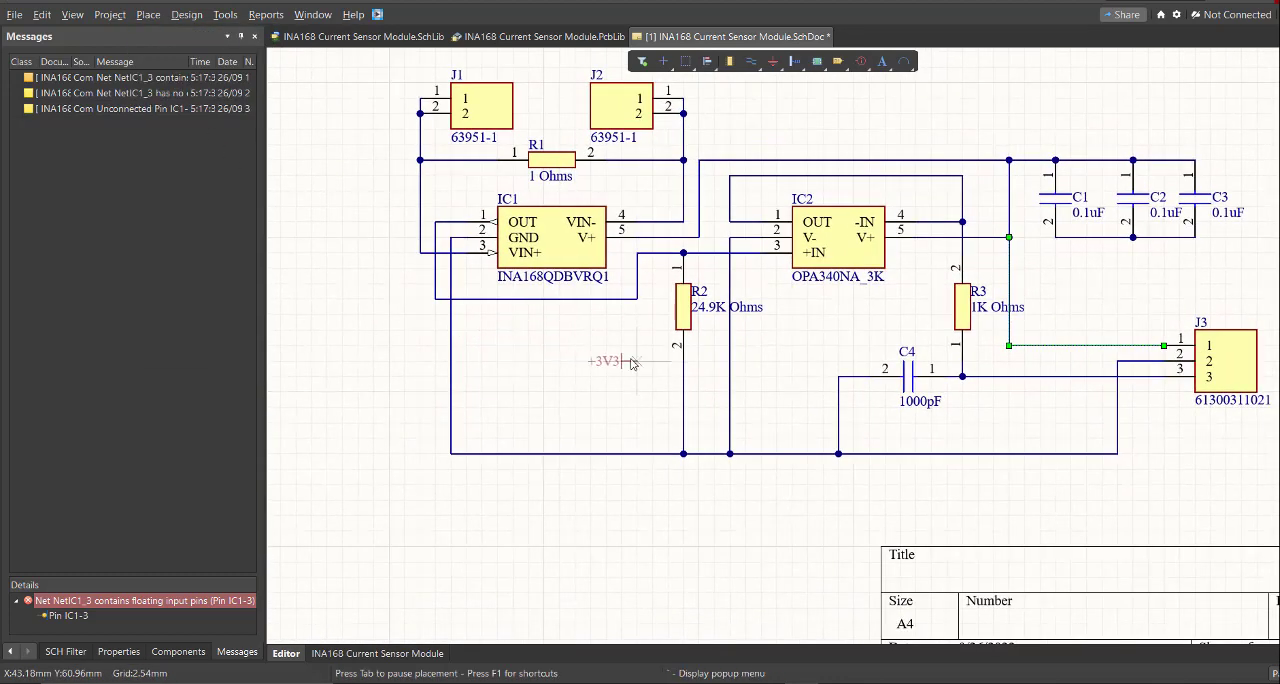
{"action": "key", "text": "Tab"}
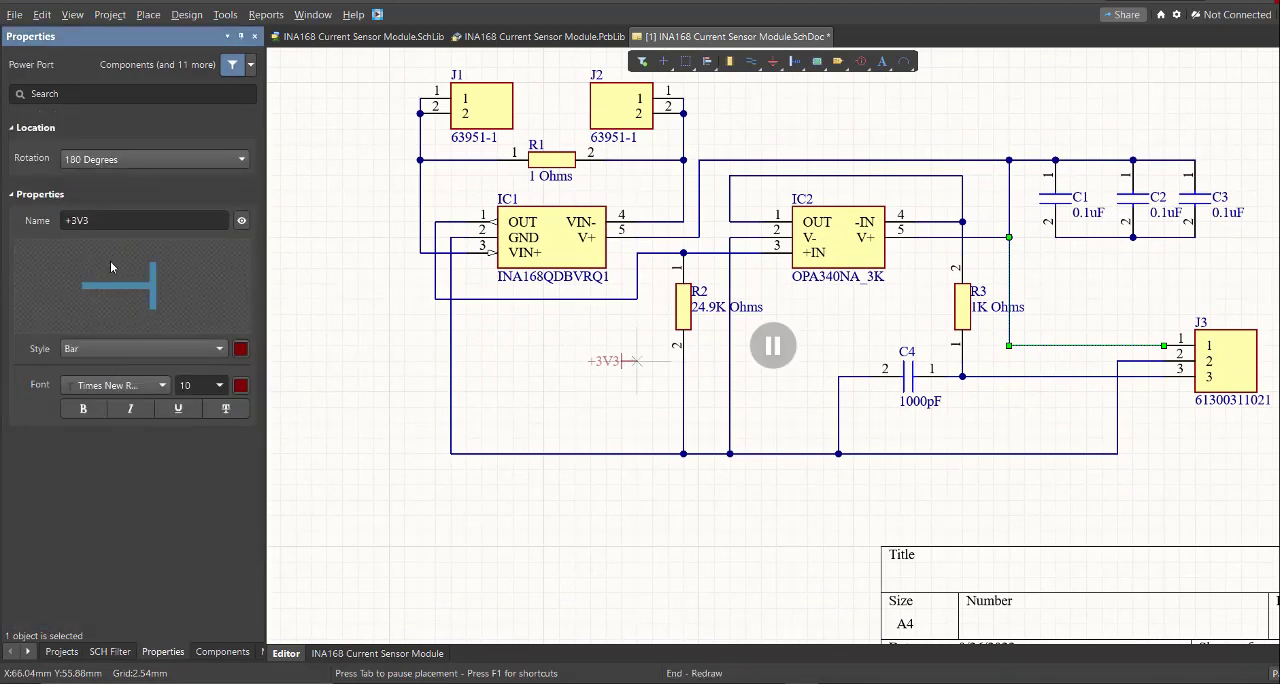
{"action": "left_click", "coordinate": [110, 350]}
{"action": "left_click", "coordinate": [103, 386]}
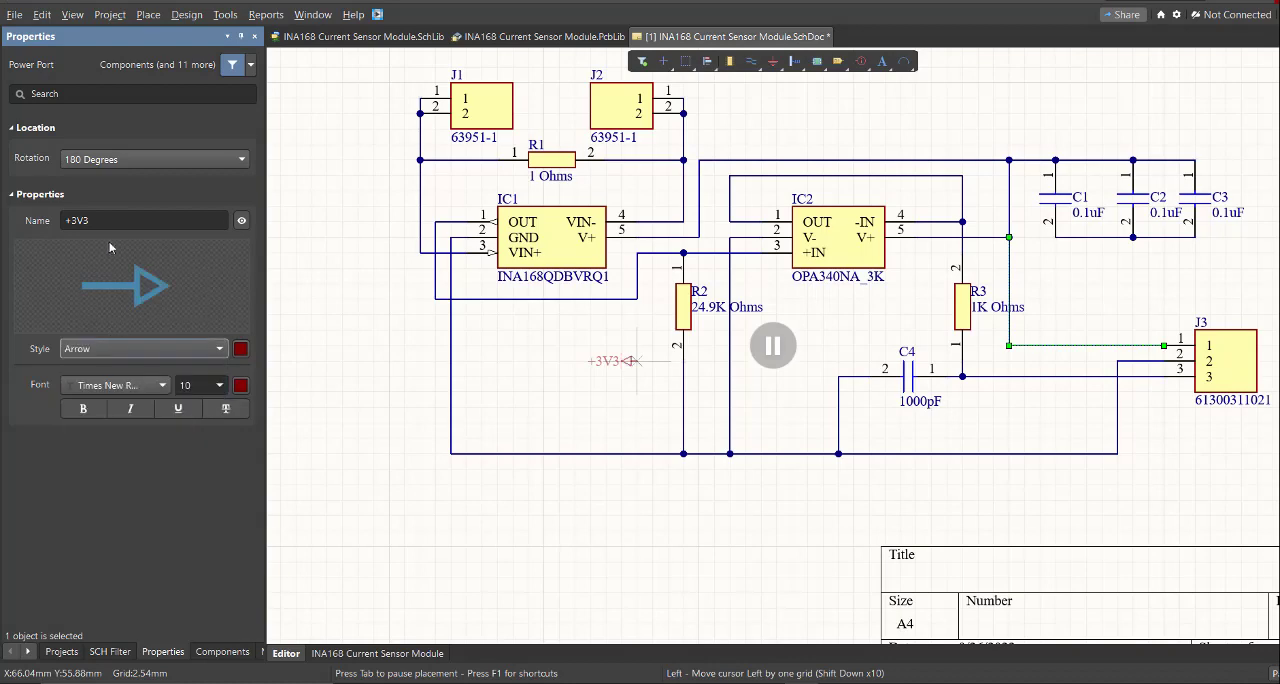
{"action": "left_click", "coordinate": [111, 227]}
{"action": "type", "text": "IN"}
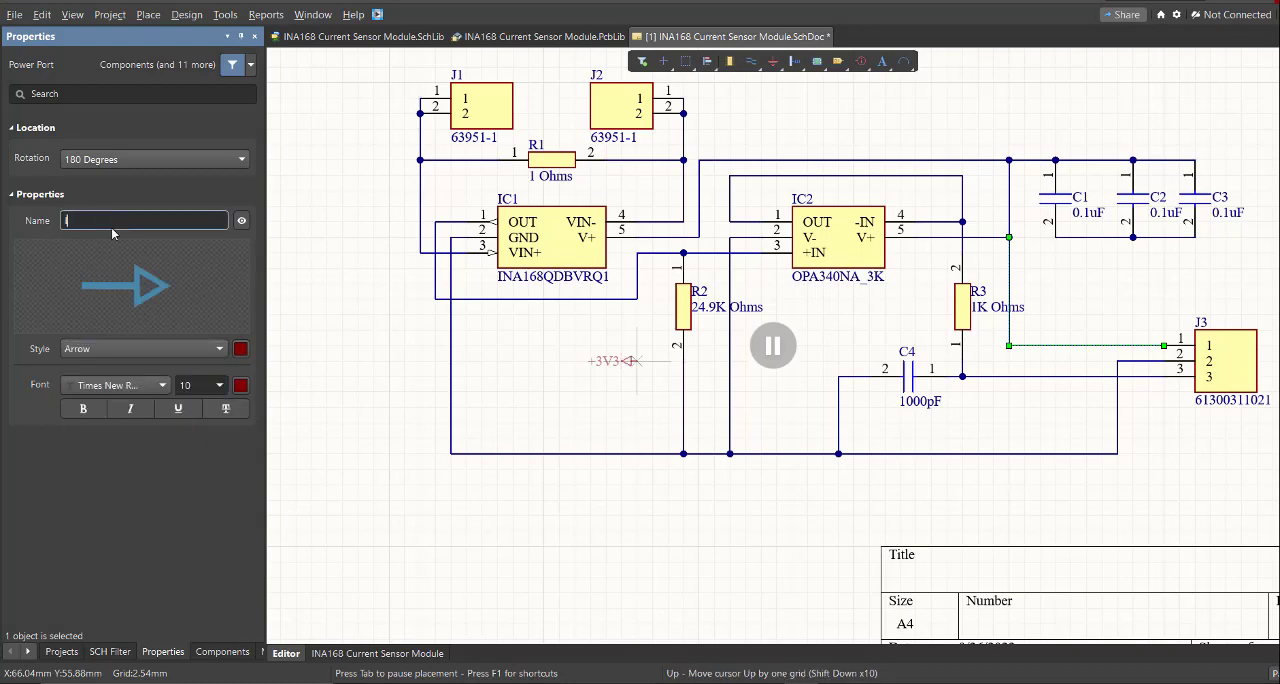
- Rotate the IN power port to point upward and place it on the wire end at J1's pin 1
{"action": "scroll", "coordinate": [408, 64], "scroll_direction": "up", "scroll_amount": 3, "text": "ctrl"}
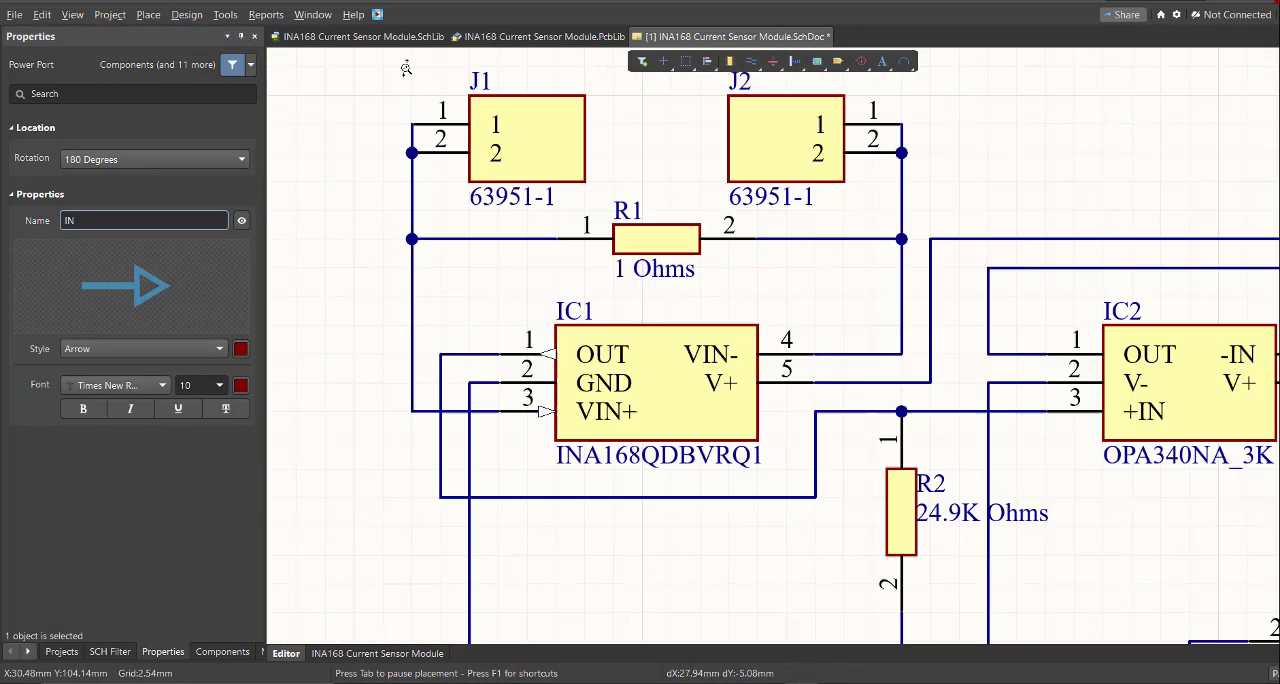
{"action": "right_click_drag", "start_coordinate": [406, 63], "coordinate": [580, 260]}
{"action": "scroll", "coordinate": [580, 260], "scroll_direction": "up", "scroll_amount": 2, "text": "ctrl"}
{"action": "key", "text": "space"}
{"action": "key", "text": "space"}
{"action": "key", "text": "space"}
{"action": "scroll", "coordinate": [588, 294], "scroll_direction": "up", "scroll_amount": 2, "text": "ctrl"}
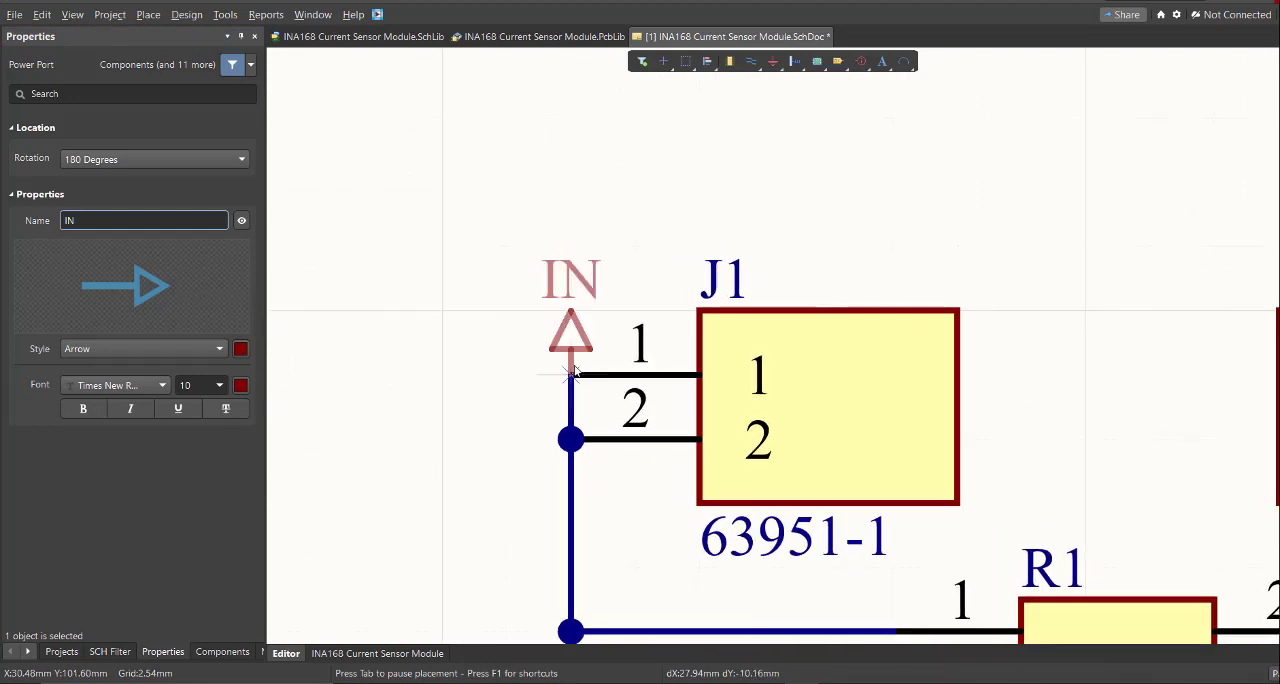
{"action": "left_click", "coordinate": [571, 374]}
- Place a second arrow power port at J2's pin 1 and name it OUT
{"action": "scroll", "coordinate": [1016, 279], "scroll_direction": "down", "scroll_amount": 4, "text": "ctrl"}
{"action": "key", "text": "Tab"}
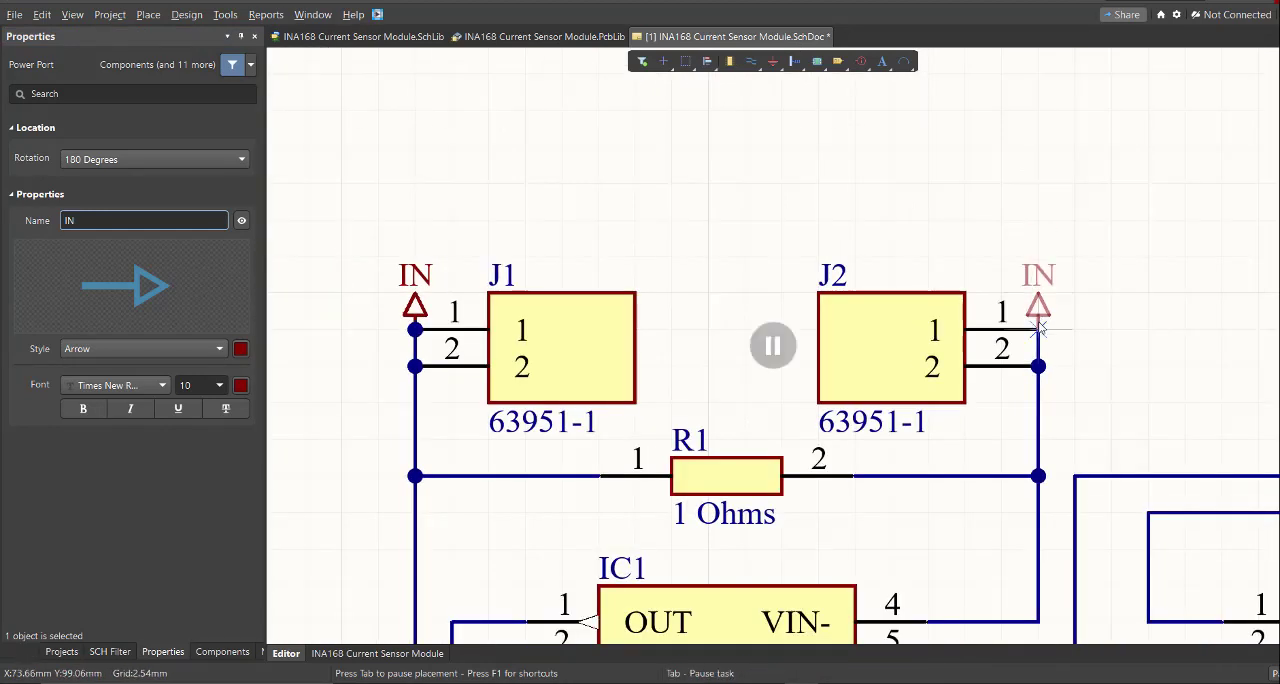
{"action": "type", "text": "OUT"}
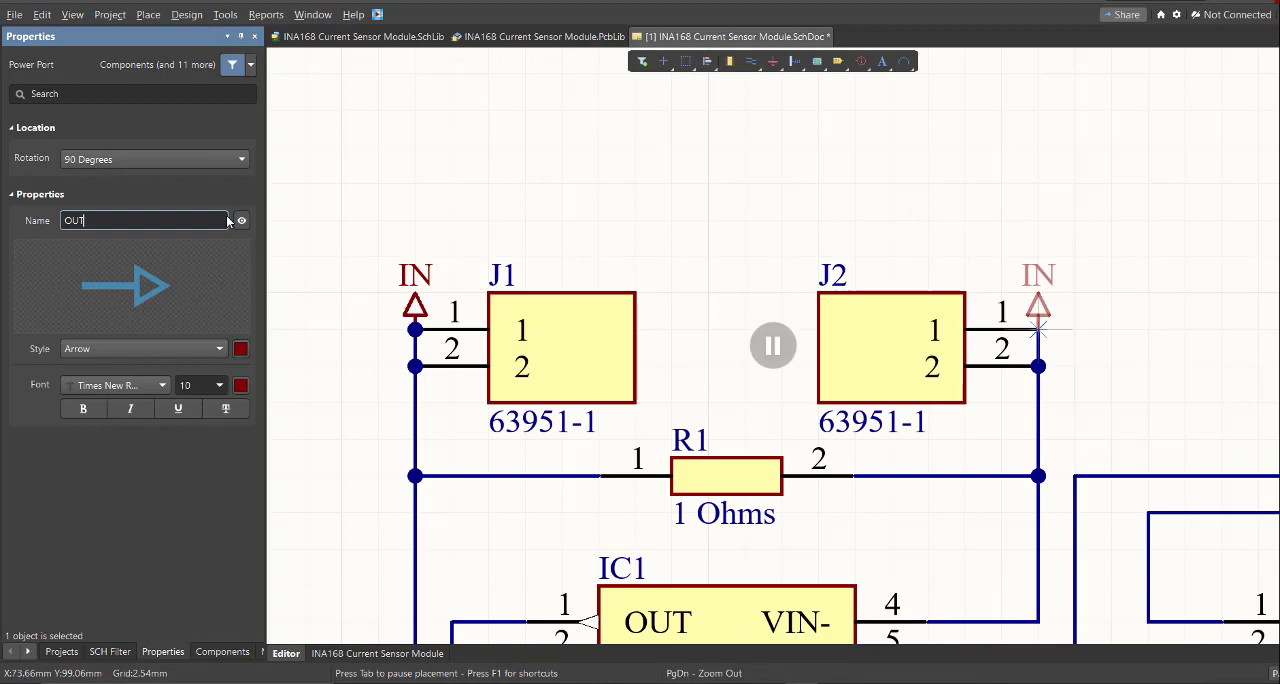
{"action": "key", "text": "Return"}
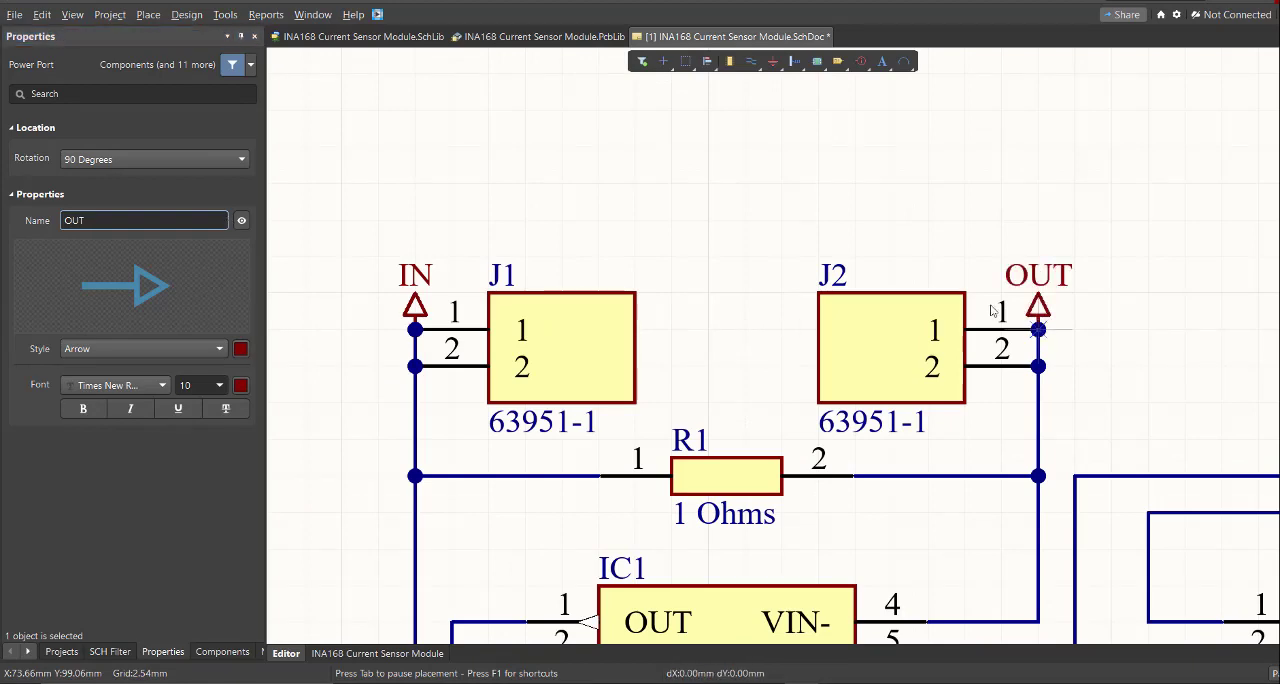
- Set up a power port for the ground wire with the Power Ground style and the name GND
{"action": "middle_click_drag", "start_coordinate": [758, 277], "coordinate": [832, 392]}
{"action": "right_click_drag", "start_coordinate": [832, 392], "coordinate": [734, 296]}
{"action": "middle_click_drag", "start_coordinate": [734, 304], "coordinate": [734, 294]}
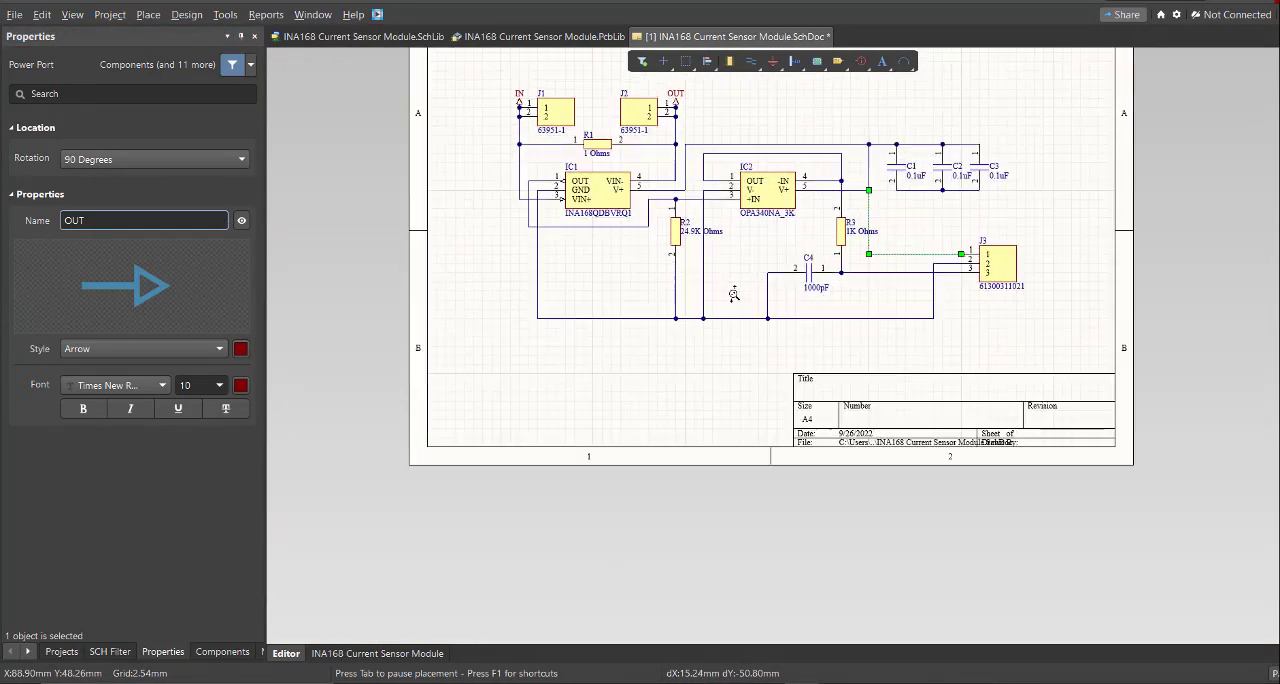
{"action": "scroll", "coordinate": [734, 294], "scroll_direction": "up", "scroll_amount": 2, "text": "ctrl"}
{"action": "key", "text": "Tab"}
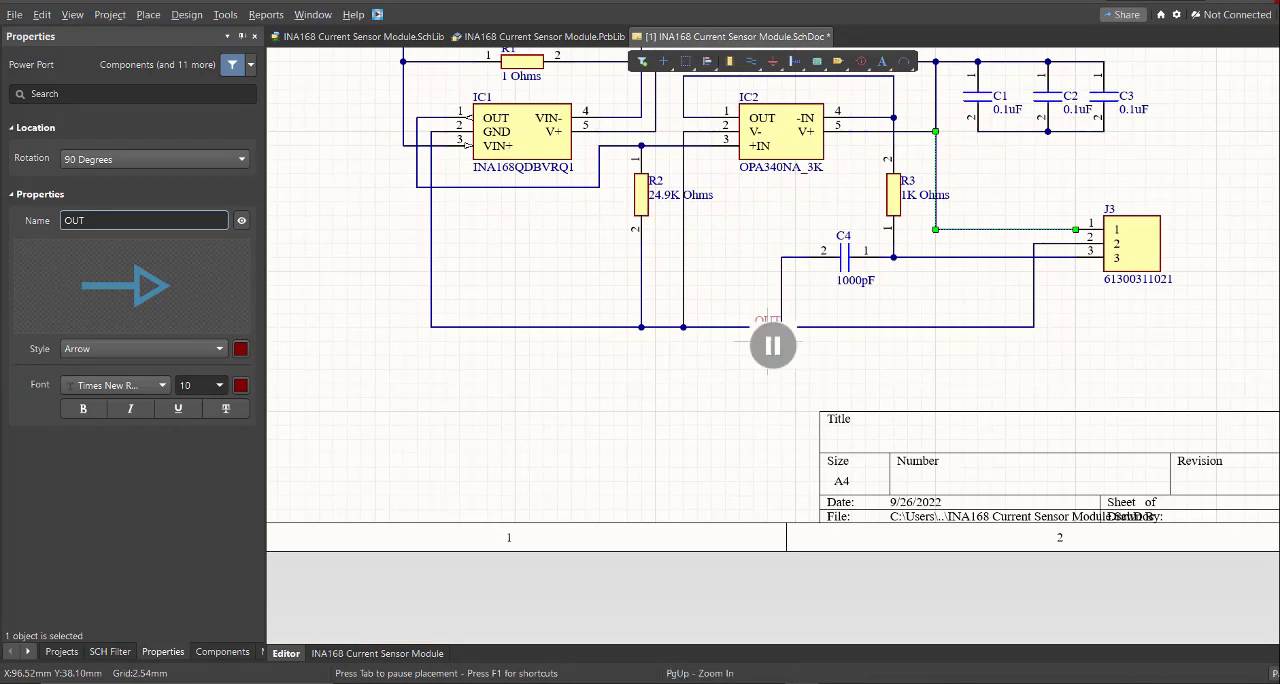
{"action": "left_click", "coordinate": [155, 351]}
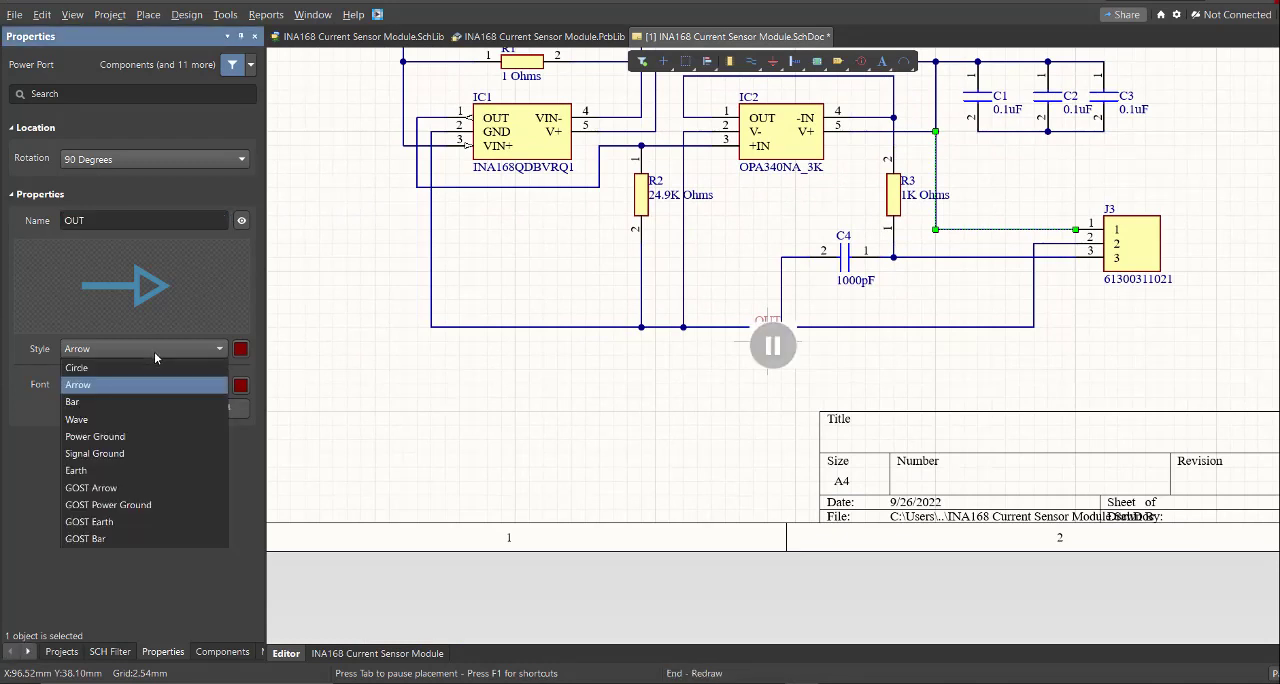
{"action": "left_click", "coordinate": [126, 438]}
{"action": "double_click", "coordinate": [97, 220]}
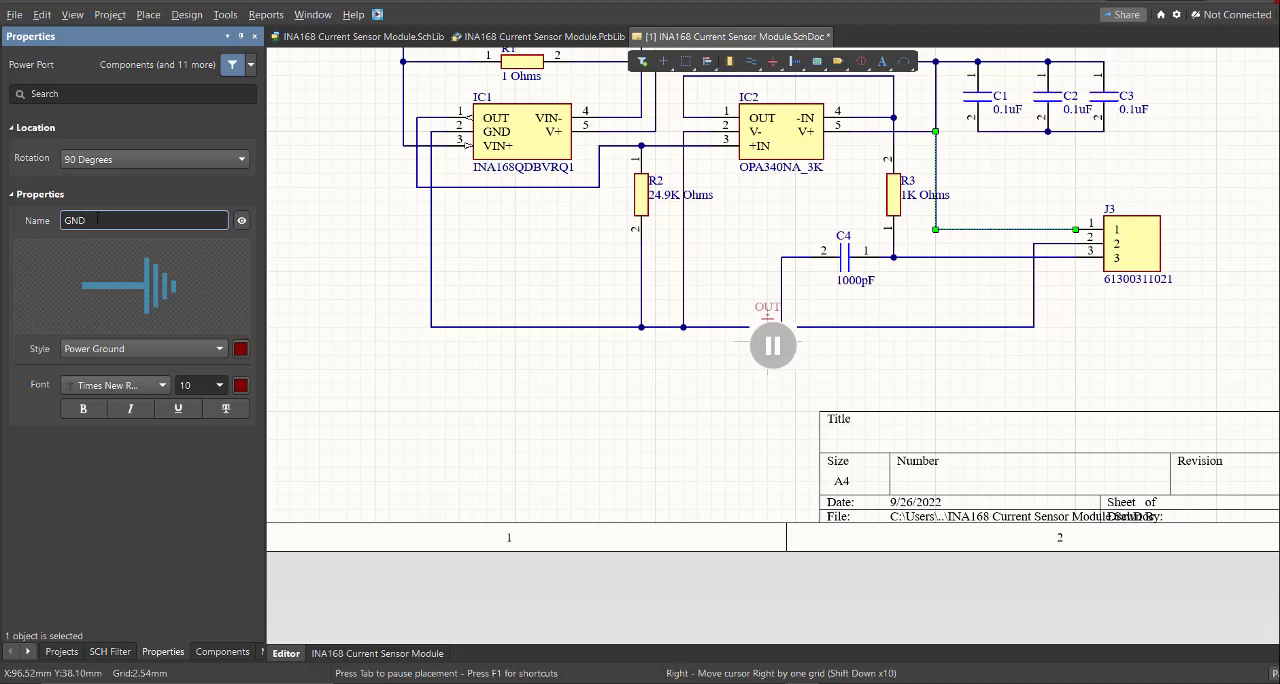
{"action": "key", "text": "Return"}
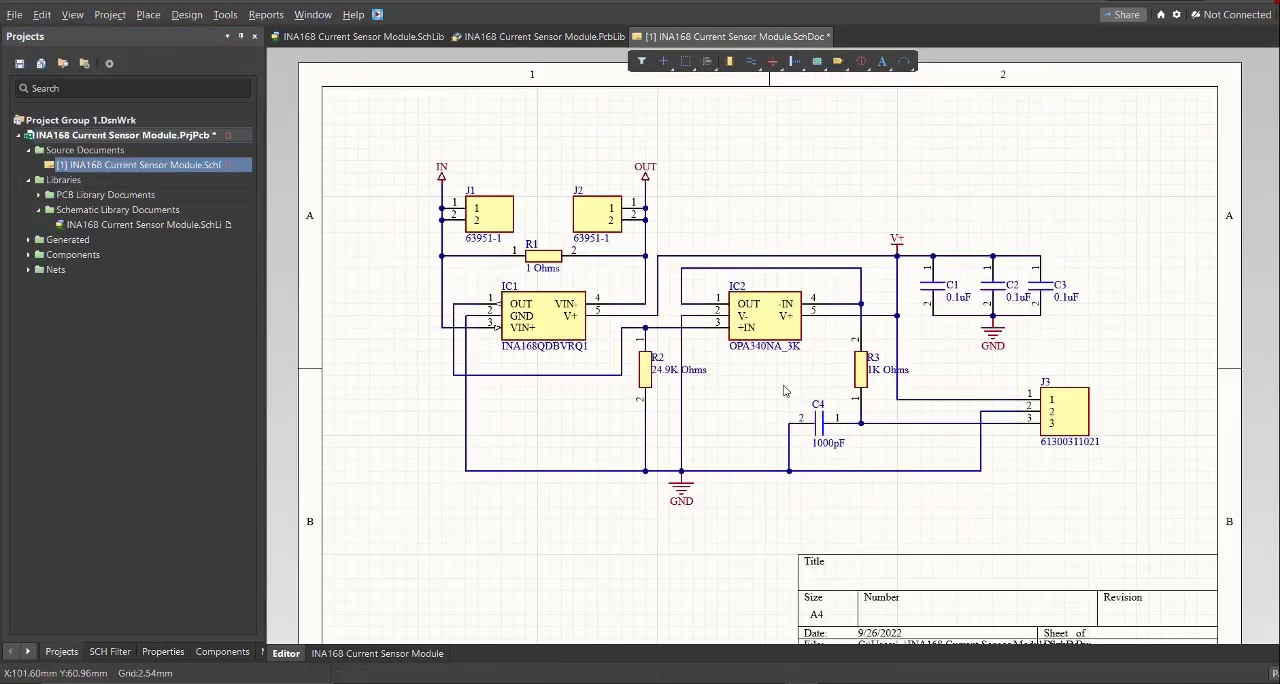
- Add a new PCB document to the INA168 Current Sensor Module project
{"action": "left_click", "coordinate": [14, 14]}
{"action": "mouse_move", "coordinate": [28, 55]}
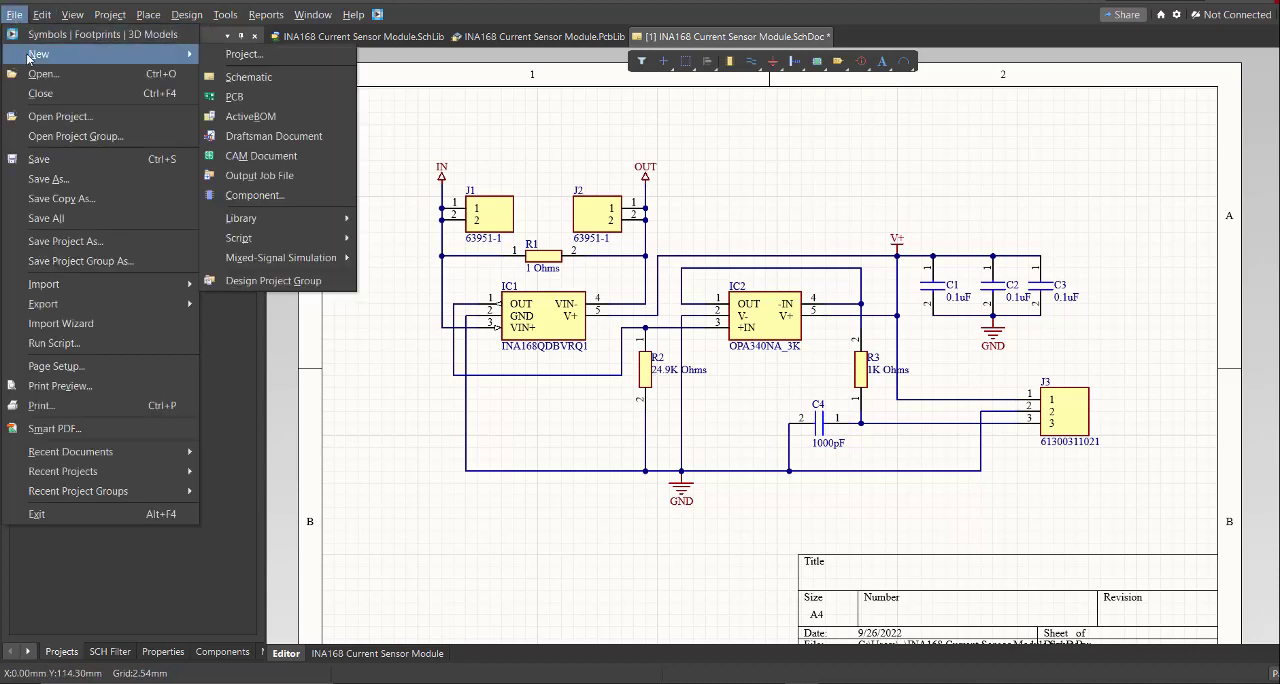
{"action": "left_click", "coordinate": [286, 98]}
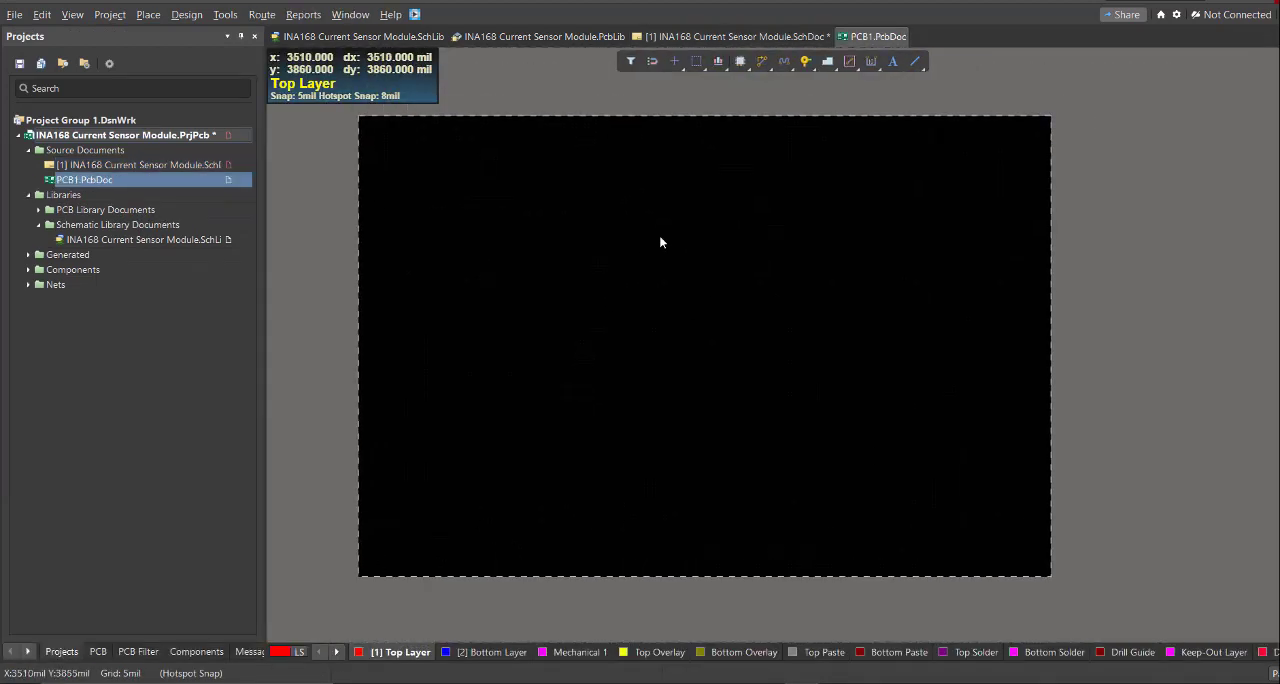
- Update PCB1.PcbDoc from the schematic by executing the engineering changes for all components, nets, the component class and the room
{"action": "left_click", "coordinate": [706, 38]}
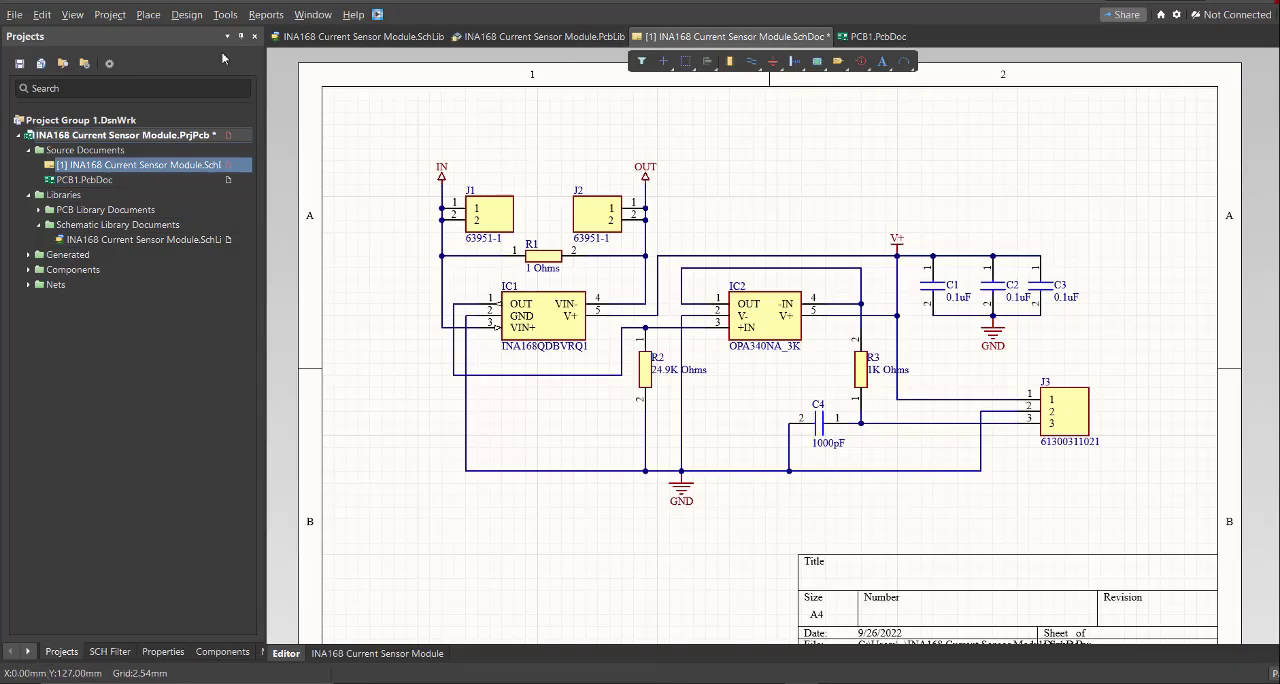
{"action": "left_click", "coordinate": [185, 15]}
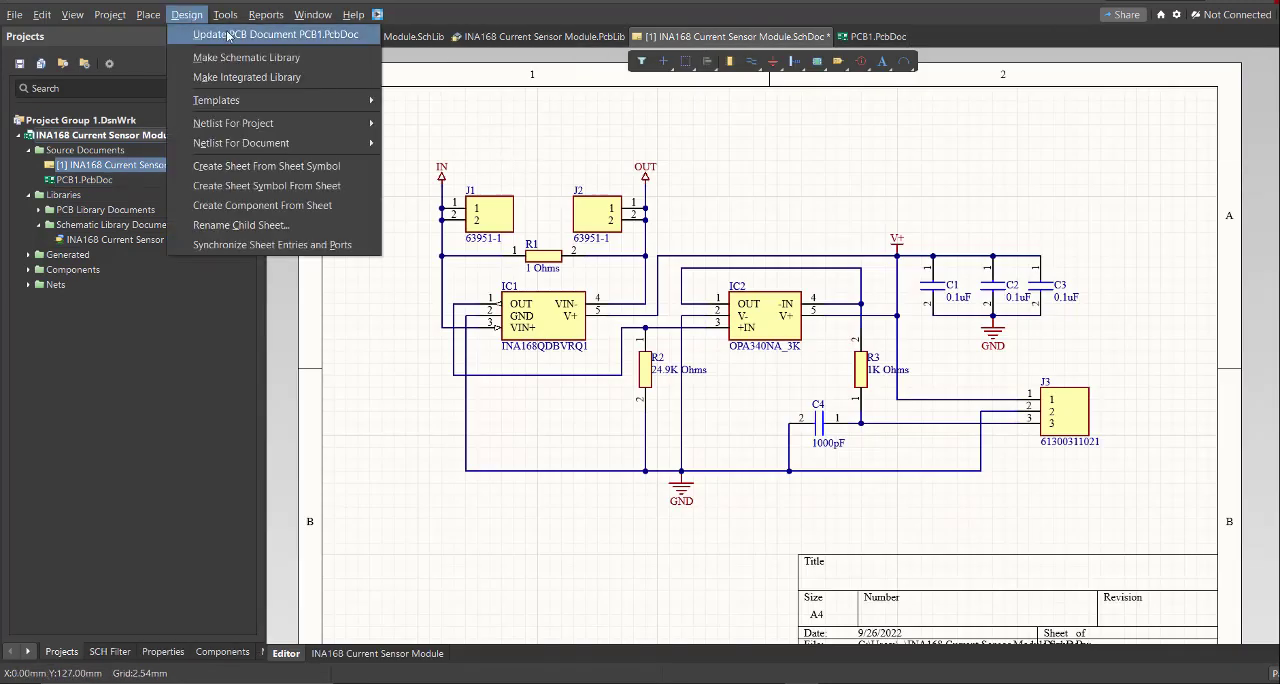
{"action": "left_click", "coordinate": [287, 36]}
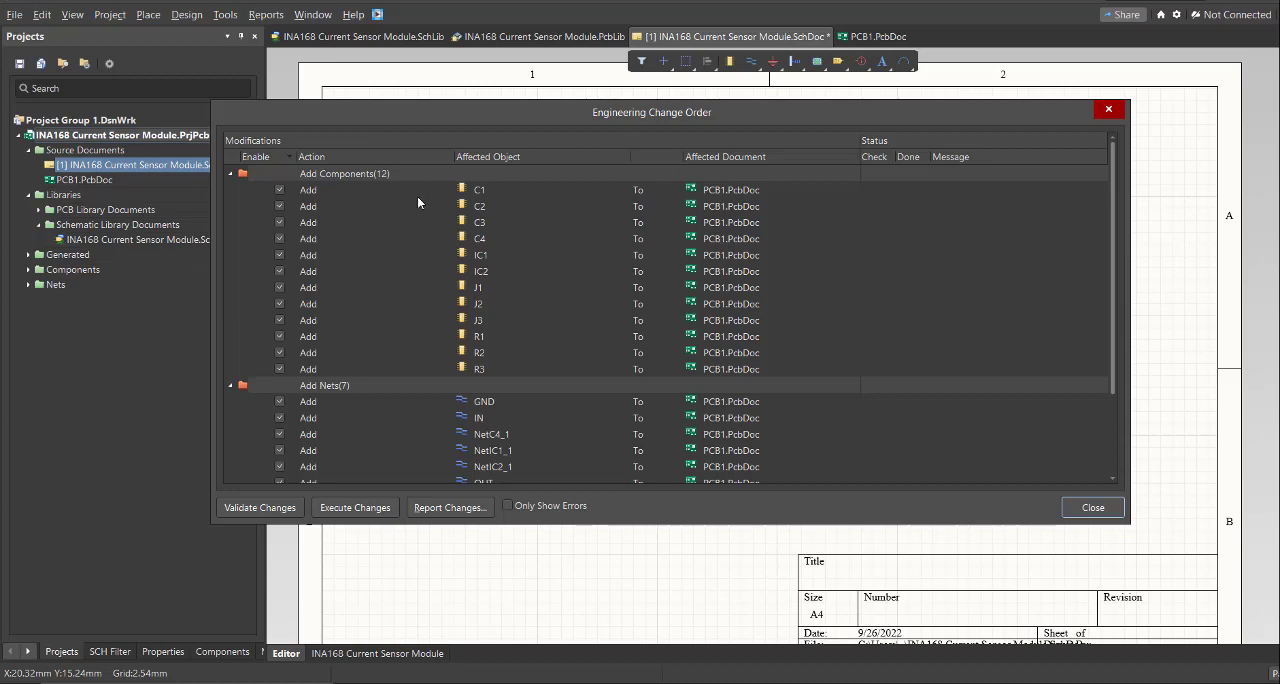
{"action": "scroll", "coordinate": [451, 222], "scroll_direction": "down", "scroll_amount": 2}
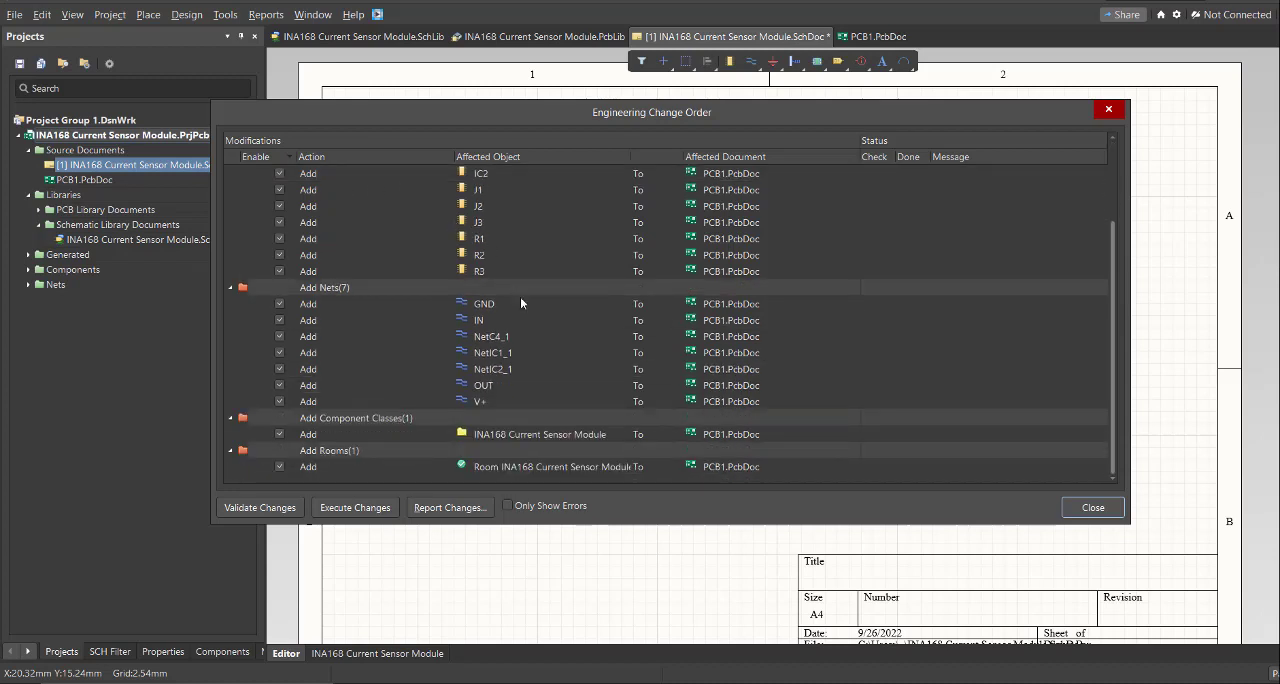
{"action": "scroll", "coordinate": [517, 436], "scroll_direction": "up", "scroll_amount": 2}
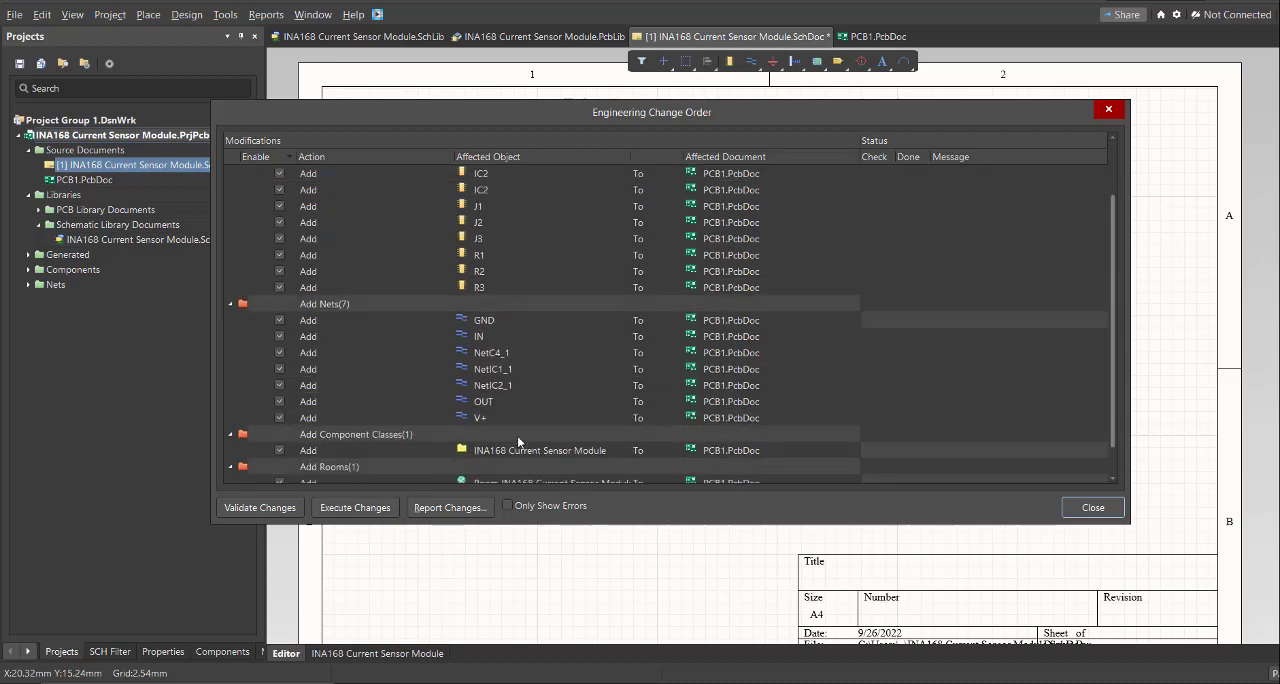
{"action": "left_click", "coordinate": [363, 510]}
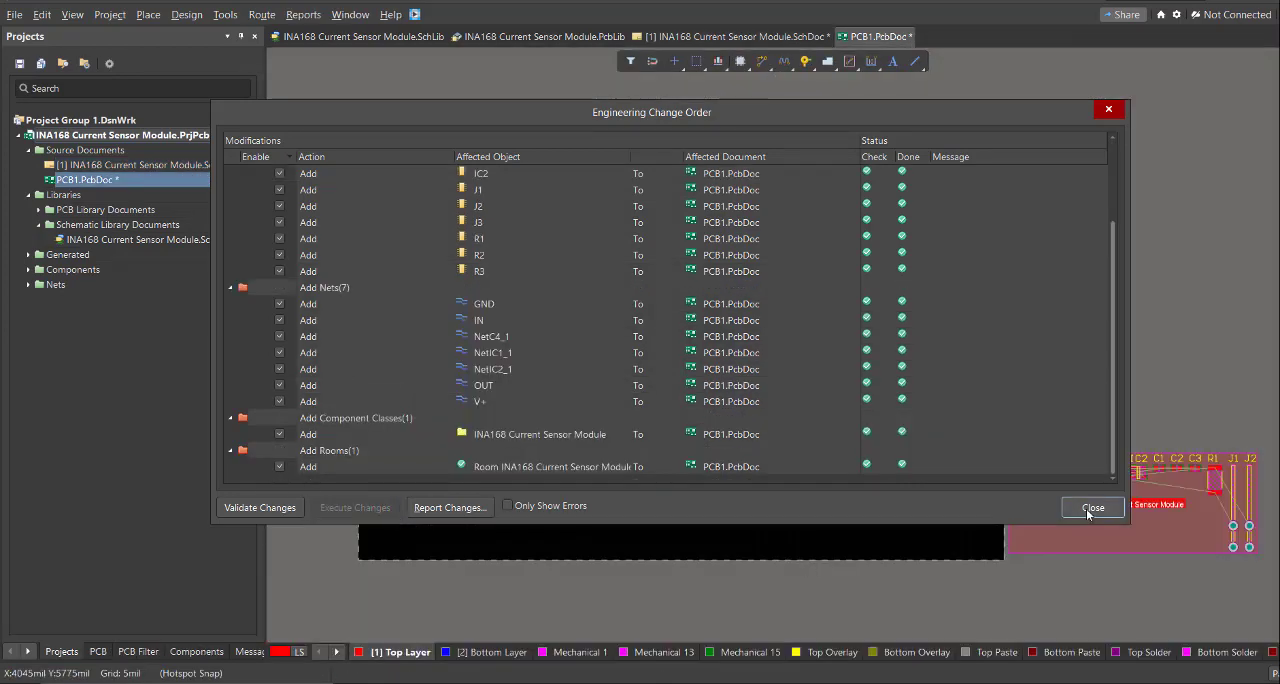
{"action": "left_click", "coordinate": [1093, 508]}
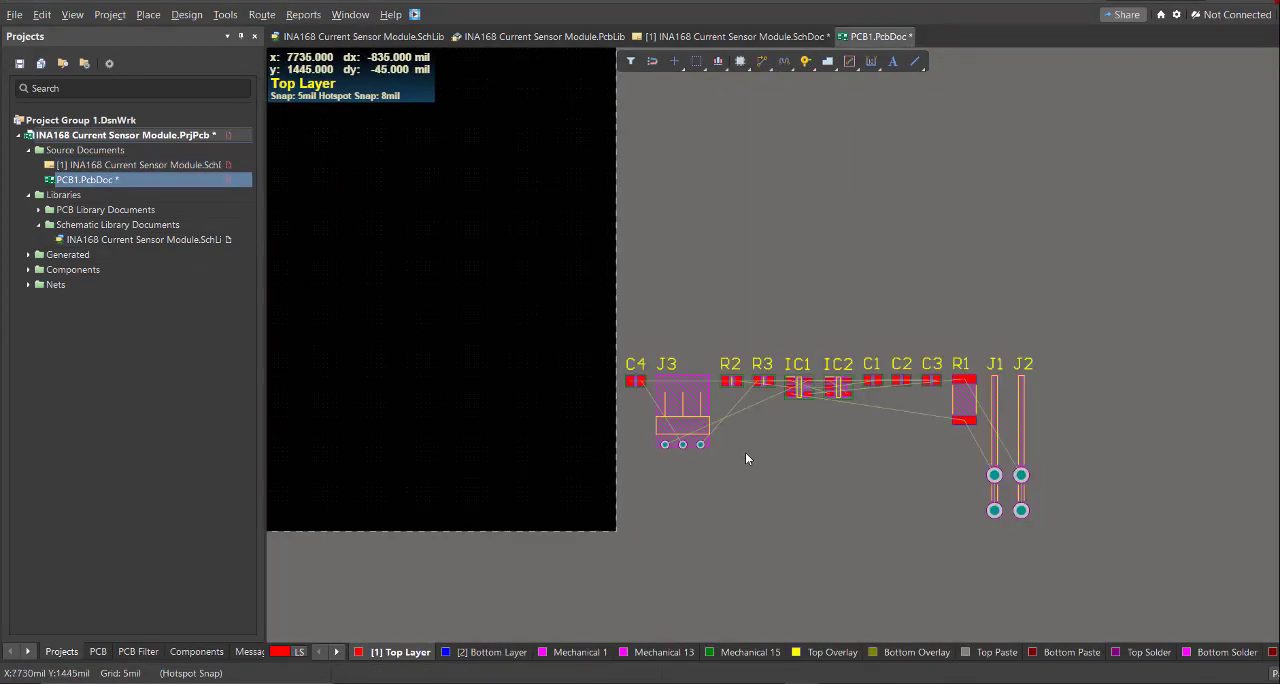
- Move connector J3 from beside the board into the board area's lower-left part
{"action": "right_click_drag", "start_coordinate": [744, 450], "coordinate": [879, 441]}
{"action": "scroll", "coordinate": [882, 441], "scroll_direction": "down", "scroll_amount": 2, "text": "ctrl"}
{"action": "scroll", "coordinate": [797, 433], "scroll_direction": "down", "scroll_amount": 1, "text": "ctrl"}
{"action": "right_click_drag", "start_coordinate": [797, 433], "coordinate": [960, 456]}
{"action": "scroll", "coordinate": [957, 455], "scroll_direction": "up", "scroll_amount": 1, "text": "ctrl"}
{"action": "left_click_drag", "start_coordinate": [1036, 442], "coordinate": [800, 451]}
{"action": "right_click_drag", "start_coordinate": [720, 444], "coordinate": [934, 454]}
{"action": "left_click_drag", "start_coordinate": [801, 451], "coordinate": [588, 449]}
{"action": "scroll", "coordinate": [840, 424], "scroll_direction": "down", "scroll_amount": 1, "text": "ctrl"}
{"action": "right_click_drag", "start_coordinate": [834, 423], "coordinate": [790, 423]}
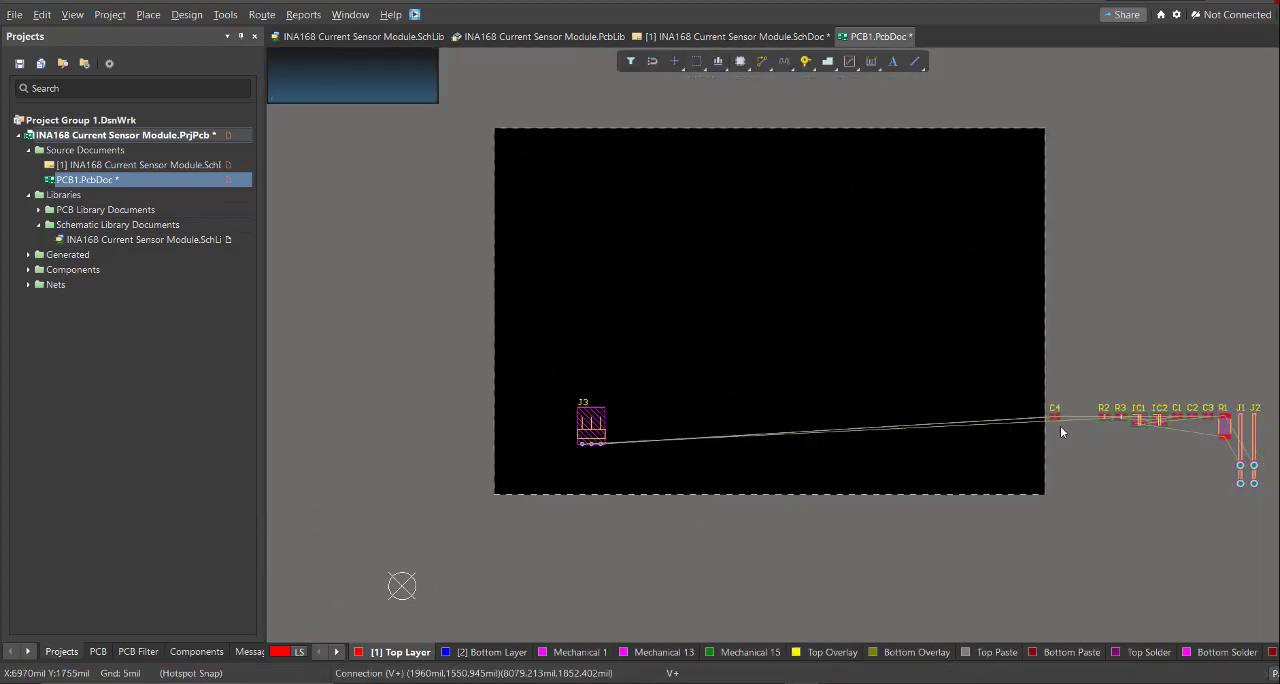
- Move IC1, IC2, R1, R3, C1, C2, C4, J2 and J1 onto the board around J3
{"action": "left_click_drag", "start_coordinate": [1139, 420], "coordinate": [645, 370]}
{"action": "left_click_drag", "start_coordinate": [1224, 426], "coordinate": [677, 401]}
{"action": "left_click_drag", "start_coordinate": [1254, 449], "coordinate": [564, 338]}
{"action": "left_click_drag", "start_coordinate": [1191, 416], "coordinate": [603, 336]}
{"action": "left_click_drag", "start_coordinate": [1195, 36], "coordinate": [987, 147]}
{"action": "left_click", "coordinate": [1086, 149]}
{"action": "left_click_drag", "start_coordinate": [1066, 417], "coordinate": [603, 386]}
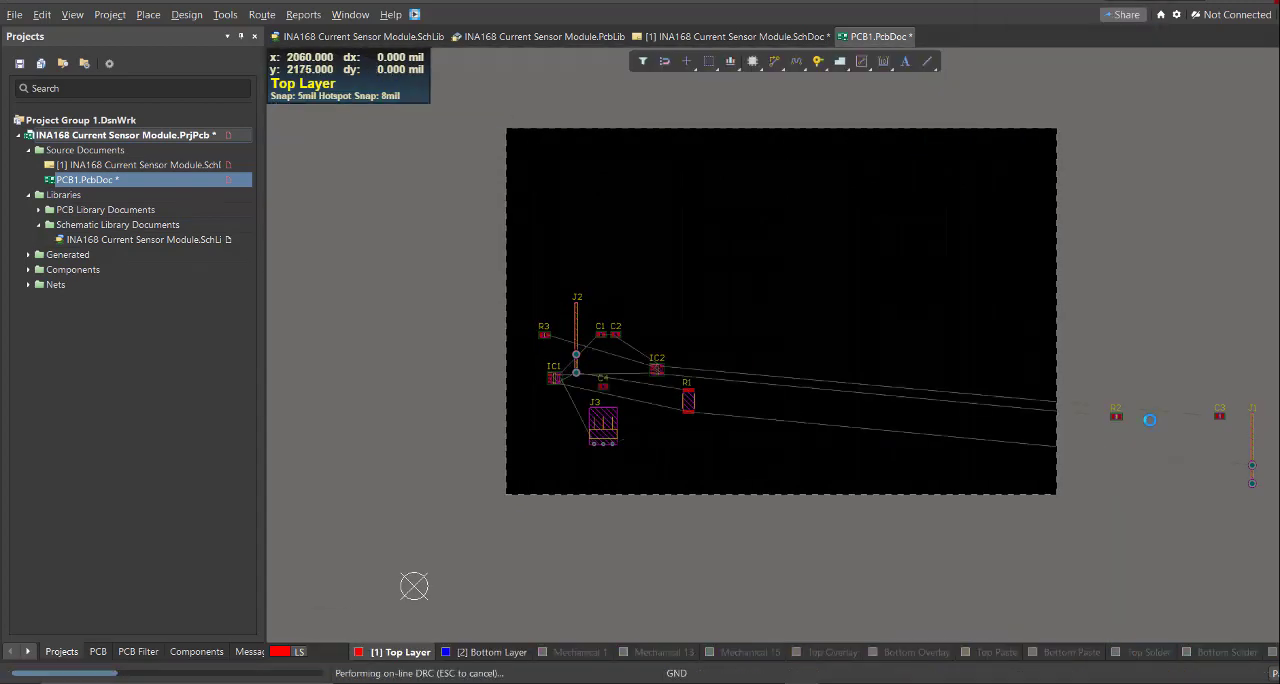
{"action": "left_click_drag", "start_coordinate": [1252, 430], "coordinate": [771, 323]}
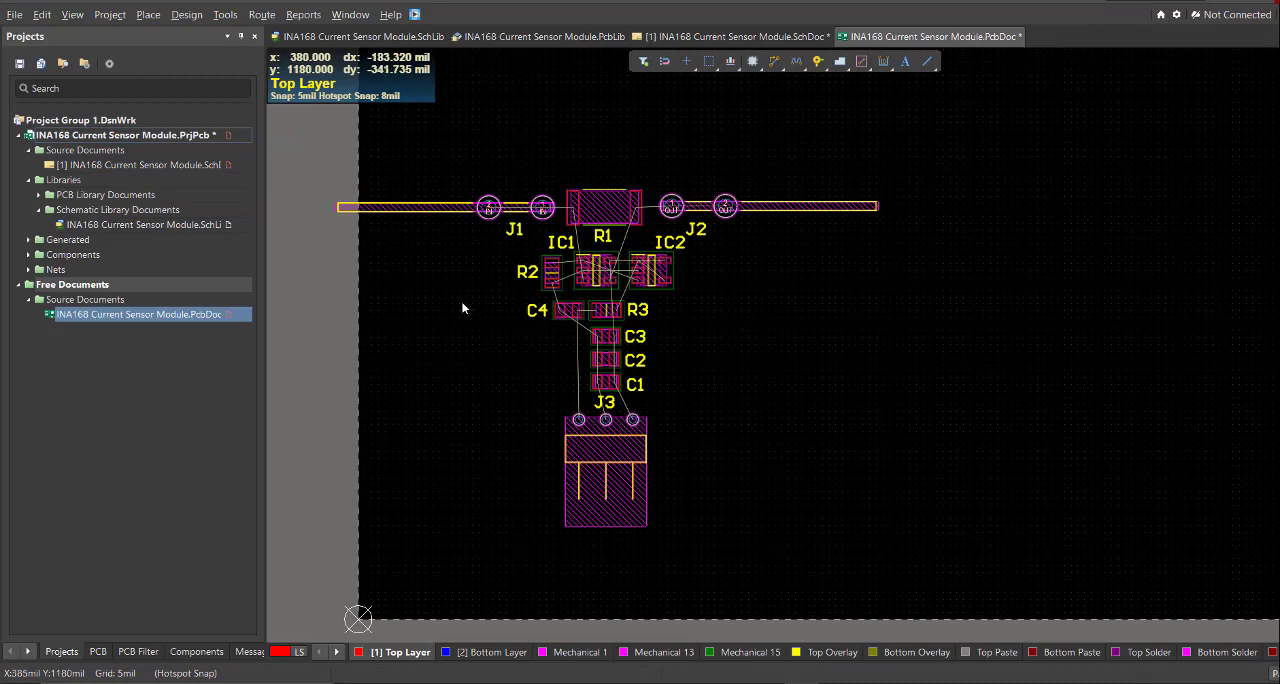
- Draw a top-layer line about 1240 mil long above the components, continuing about 590 mil down across J2
{"action": "right_click_drag", "start_coordinate": [463, 308], "coordinate": [463, 331]}
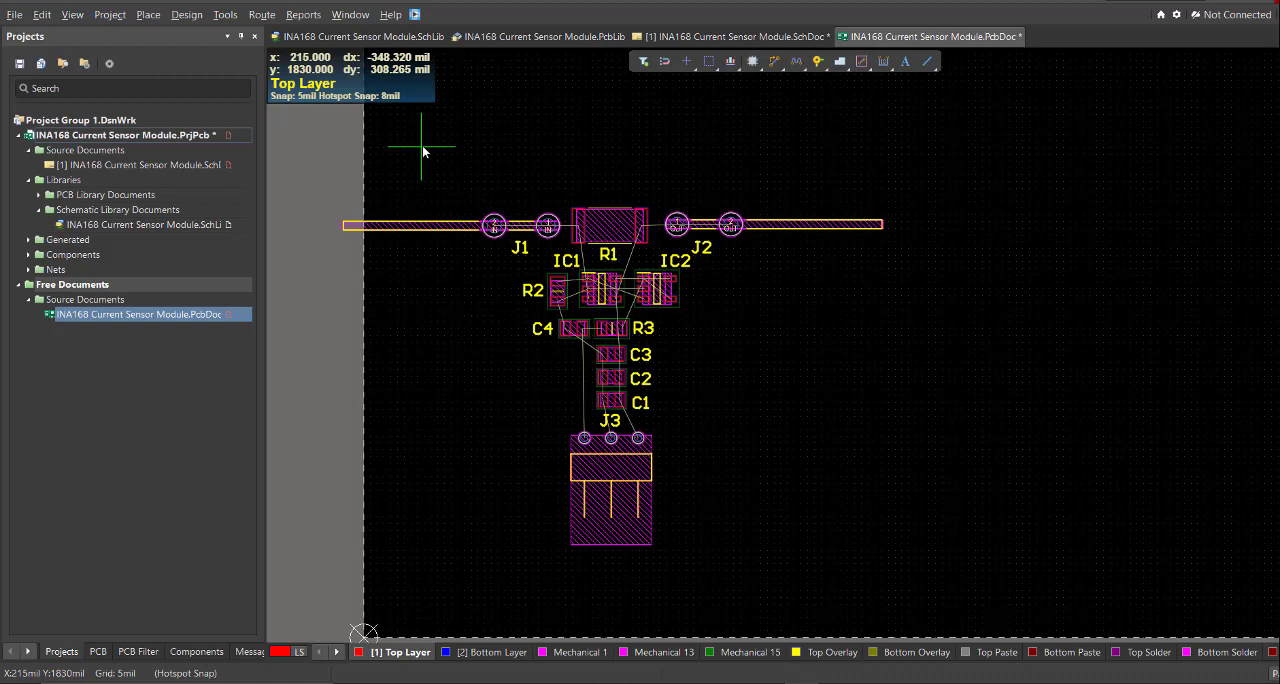
{"action": "left_click", "coordinate": [149, 15]}
{"action": "left_click", "coordinate": [196, 156]}
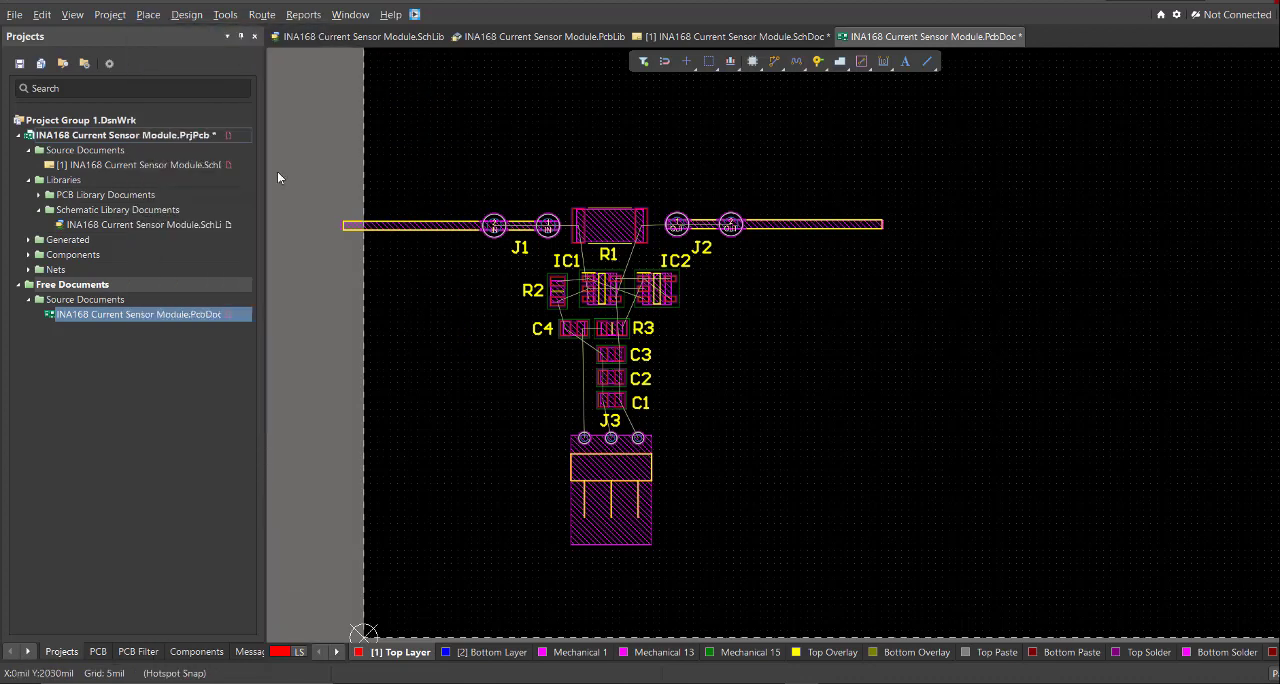
{"action": "left_click", "coordinate": [432, 162]}
{"action": "scroll", "coordinate": [811, 230], "scroll_direction": "up", "scroll_amount": 1, "text": "ctrl"}
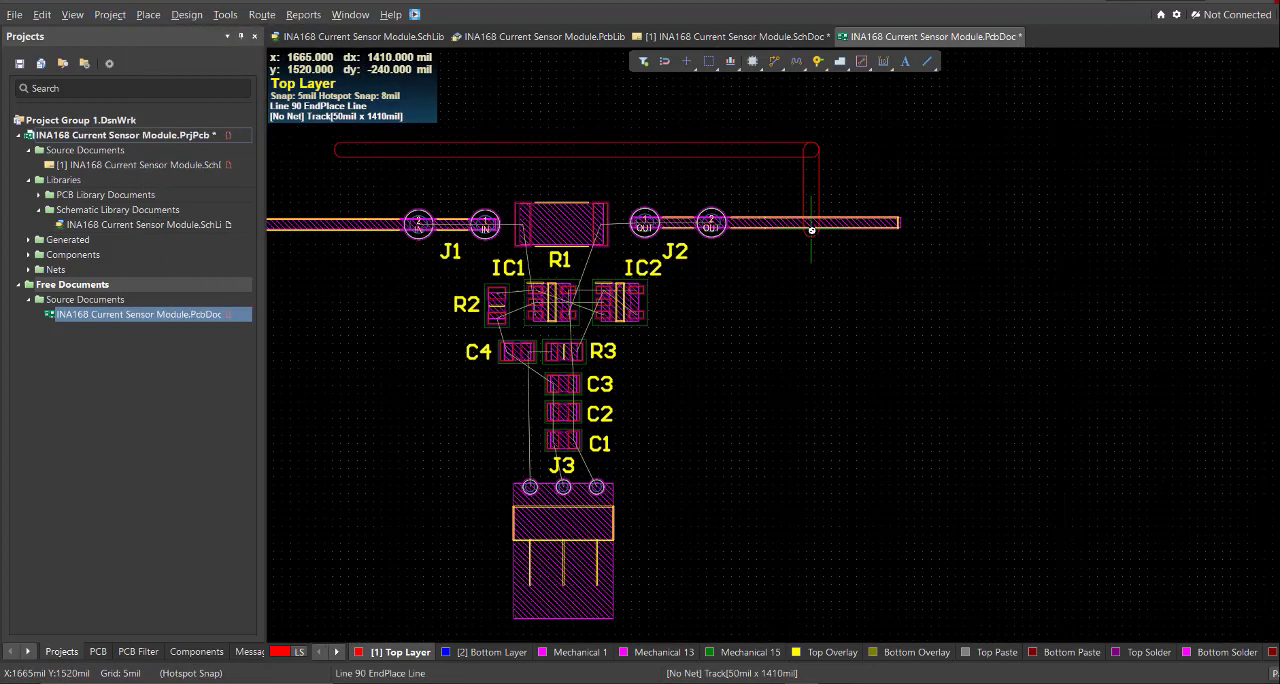
{"action": "left_click", "coordinate": [754, 271]}
{"action": "left_click", "coordinate": [755, 346]}
{"action": "right_click", "coordinate": [752, 342]}
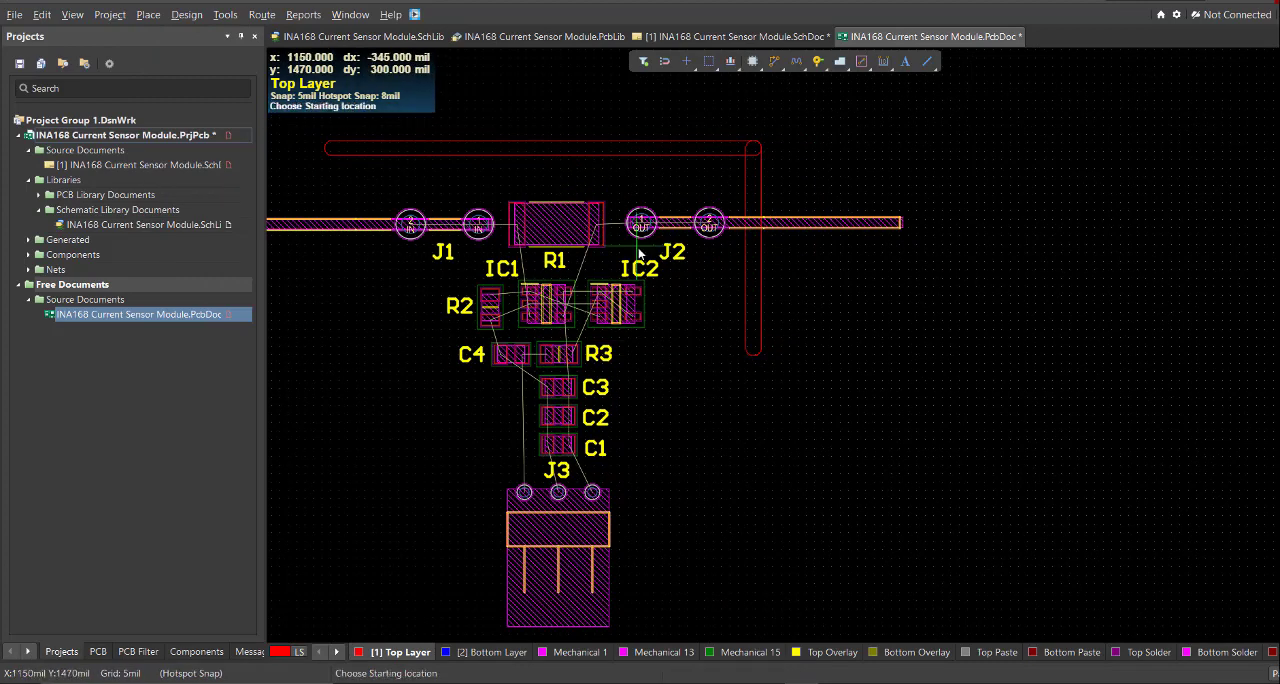
{"action": "right_click", "coordinate": [638, 247]}
- Try to copy the right vertical outline line onto the left end of the top line
{"action": "left_click", "coordinate": [750, 280]}
{"action": "key", "text": "ctrl+c"}
{"action": "left_click", "coordinate": [755, 138]}
{"action": "right_click_drag", "start_coordinate": [320, 168], "coordinate": [571, 246]}
{"action": "key", "text": "ctrl+v"}
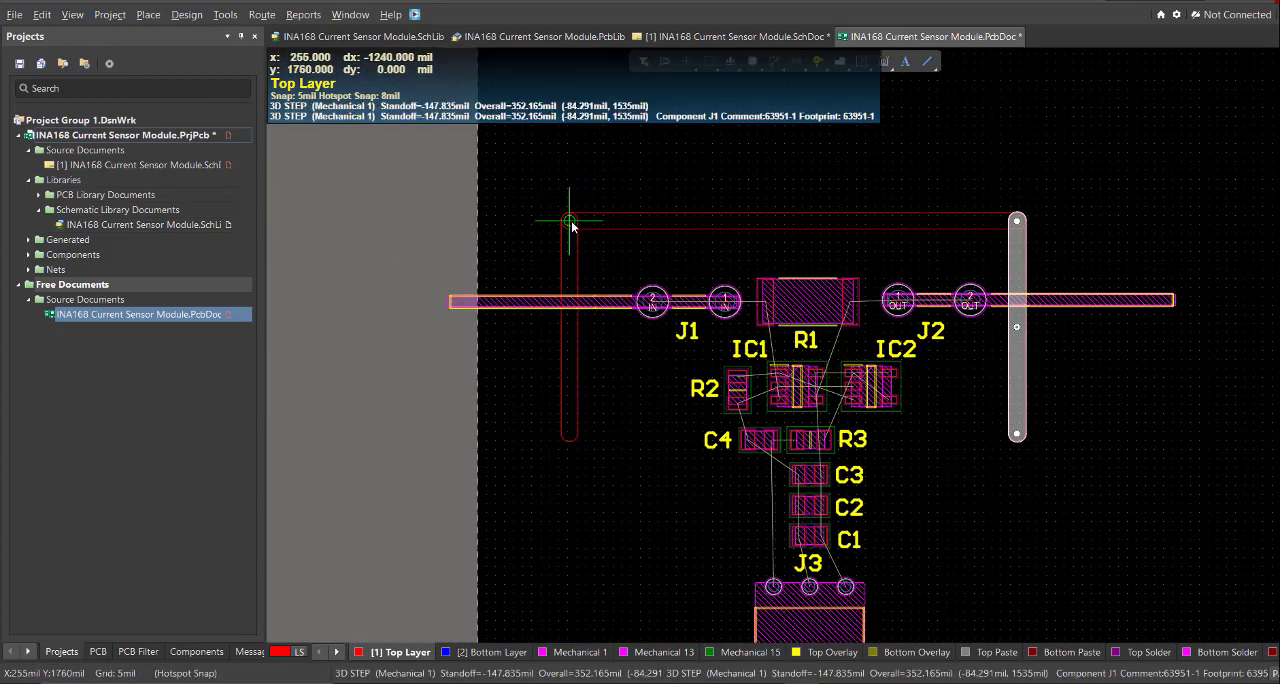
{"action": "left_click", "coordinate": [598, 247]}
{"action": "key", "text": "ctrl+z"}
- Extend the outline from the right vertical line's lower end with a diagonal about 720 mil long and a horizontal line about 440 mil across J3
{"action": "right_click_drag", "start_coordinate": [1014, 554], "coordinate": [1017, 419]}
{"action": "key", "text": "p"}
{"action": "key", "text": "l"}
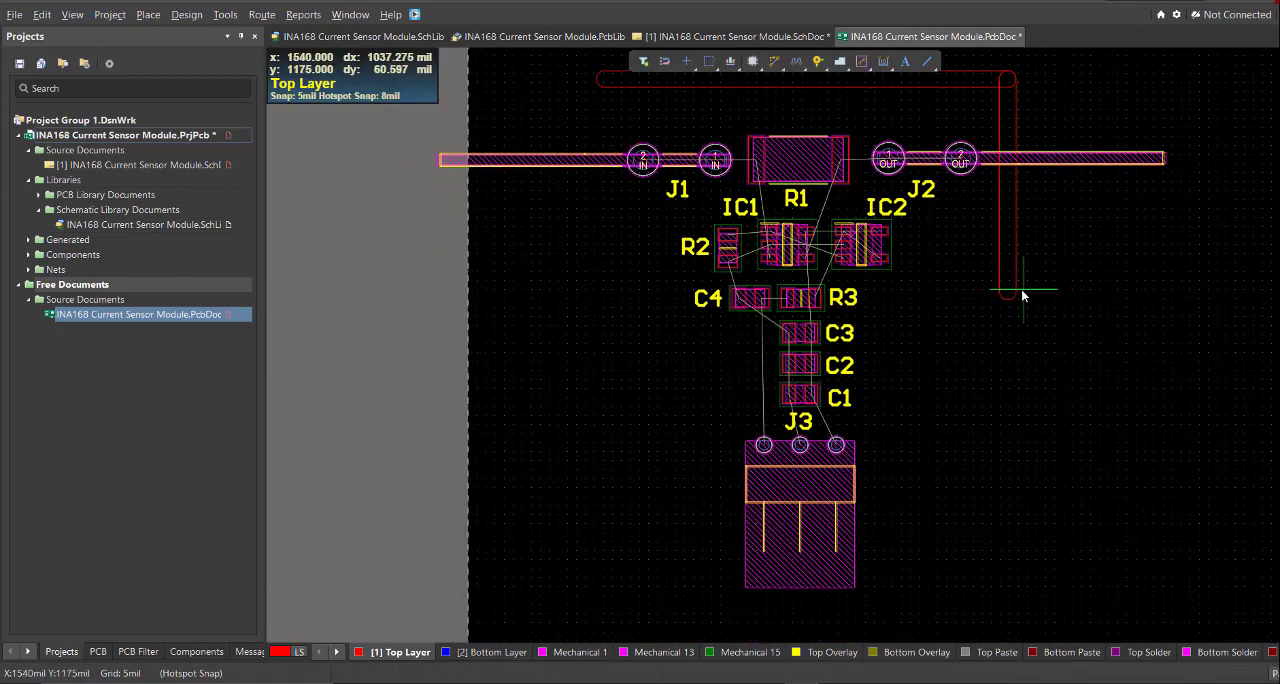
{"action": "left_click", "coordinate": [1008, 292]}
{"action": "key", "text": "shift+space"}
{"action": "key", "text": "shift+space"}
{"action": "left_click", "coordinate": [894, 527]}
{"action": "scroll", "coordinate": [765, 523], "scroll_direction": "up", "scroll_amount": 1, "text": "ctrl"}
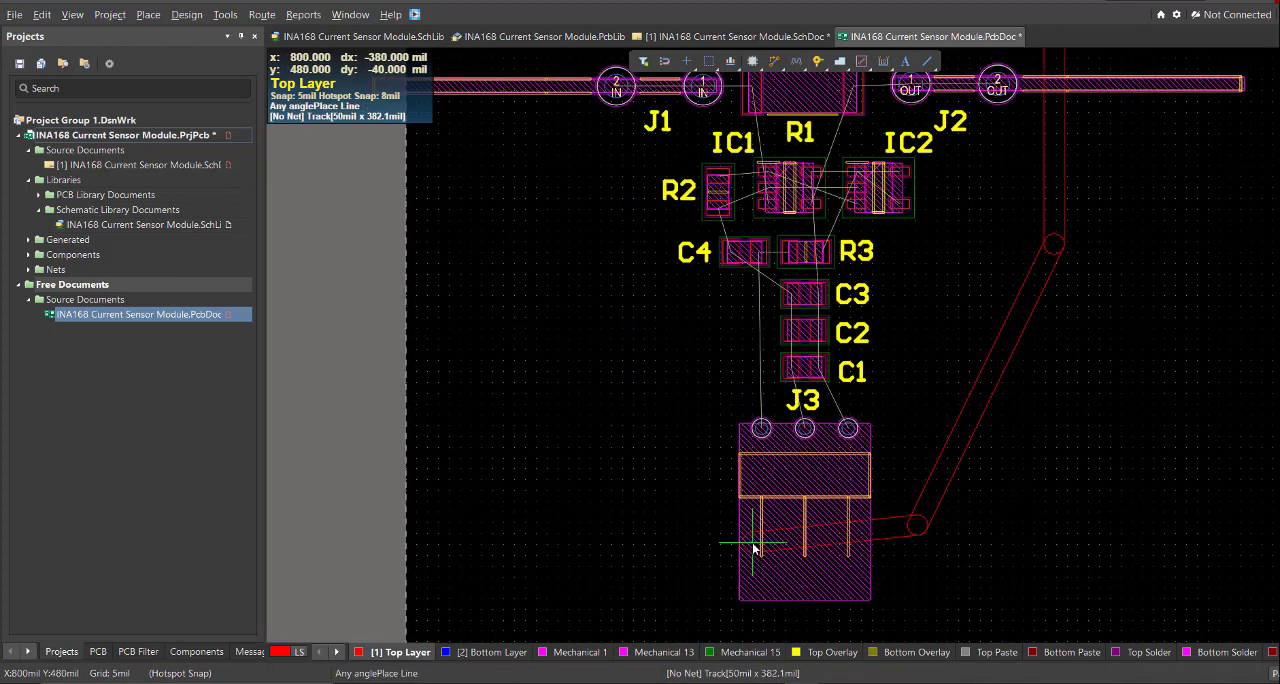
{"action": "left_click", "coordinate": [723, 527]}
{"action": "right_click", "coordinate": [740, 530]}
- Copy the outline's right vertical, diagonal and bottom lines and paste them mirrored about the top line's midpoint to close the outline
{"action": "right_click_drag", "start_coordinate": [898, 551], "coordinate": [868, 568]}
{"action": "left_click", "coordinate": [845, 585]}
{"action": "left_click", "coordinate": [915, 492], "text": "shift"}
{"action": "left_click", "coordinate": [978, 320], "text": "shift"}
{"action": "scroll", "coordinate": [853, 305], "scroll_direction": "up", "scroll_amount": 1, "text": "ctrl"}
{"action": "key", "text": "ctrl+c"}
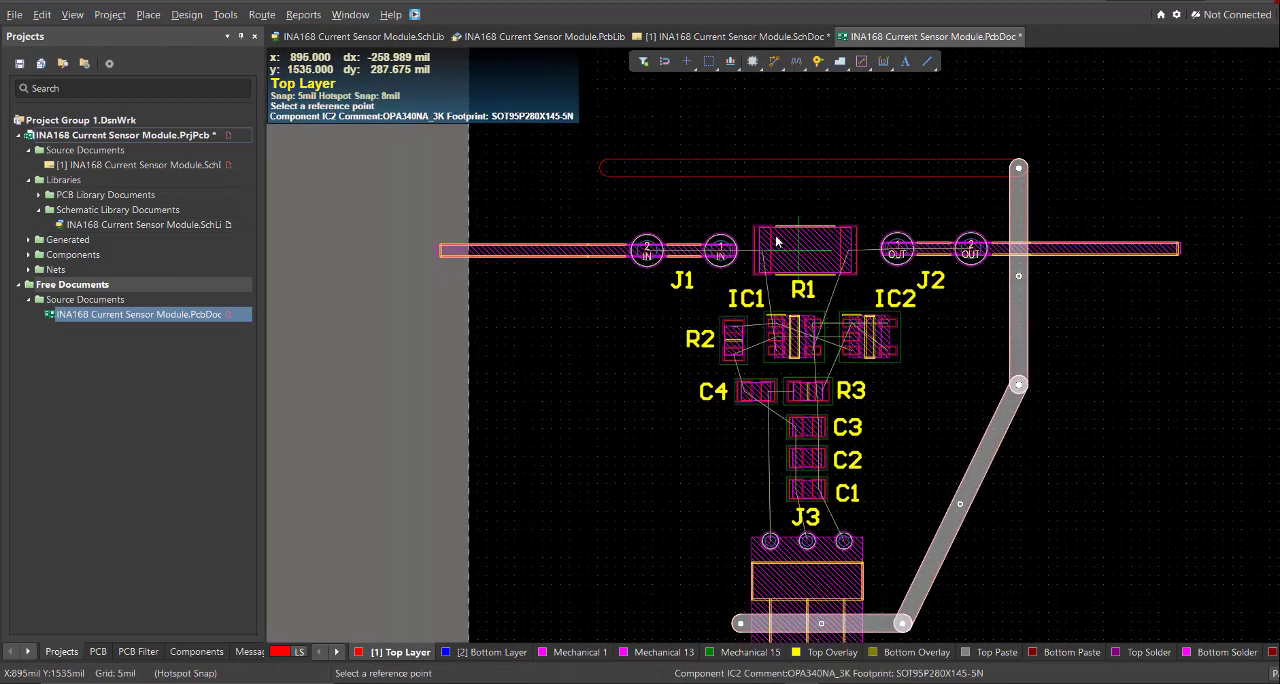
{"action": "left_click", "coordinate": [814, 169]}
{"action": "scroll", "coordinate": [814, 178], "scroll_direction": "down", "scroll_amount": 1, "text": "ctrl"}
{"action": "key", "text": "ctrl+v"}
{"action": "key", "text": "x"}
{"action": "left_click", "coordinate": [832, 168]}
{"action": "left_click", "coordinate": [757, 588]}
{"action": "scroll", "coordinate": [762, 592], "scroll_direction": "up", "scroll_amount": 6, "text": "ctrl"}
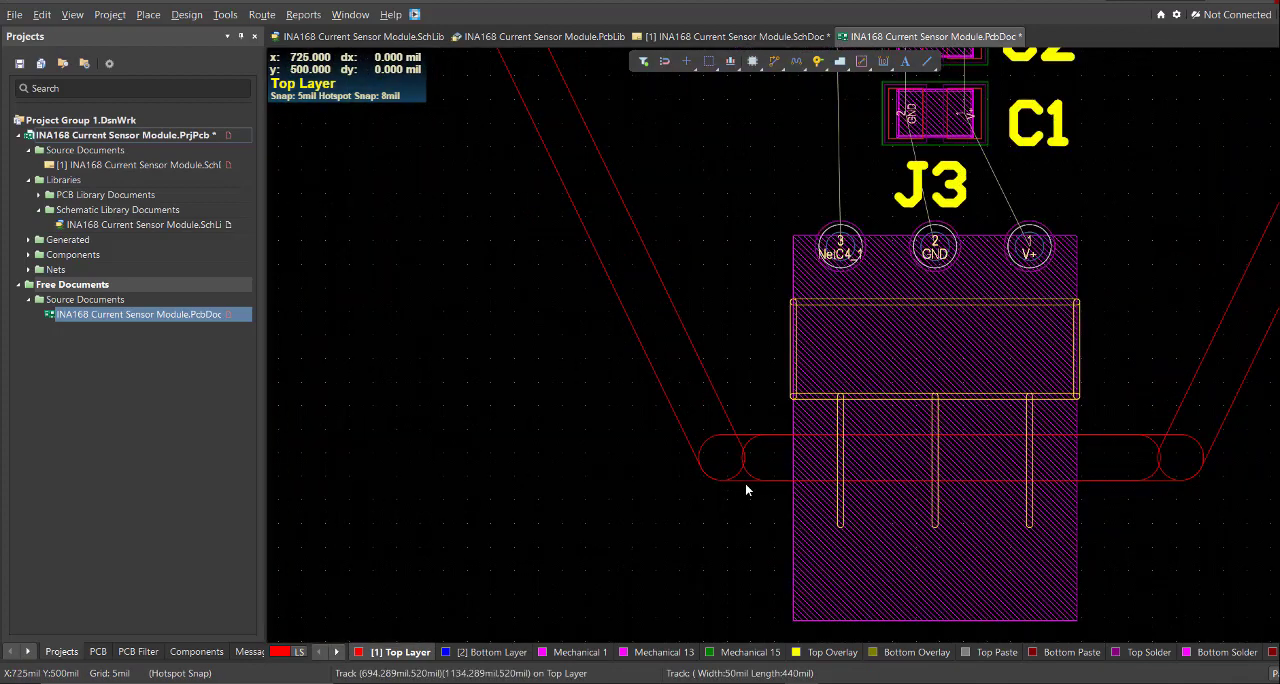
{"action": "scroll", "coordinate": [985, 385], "scroll_direction": "down", "scroll_amount": 6, "text": "ctrl"}
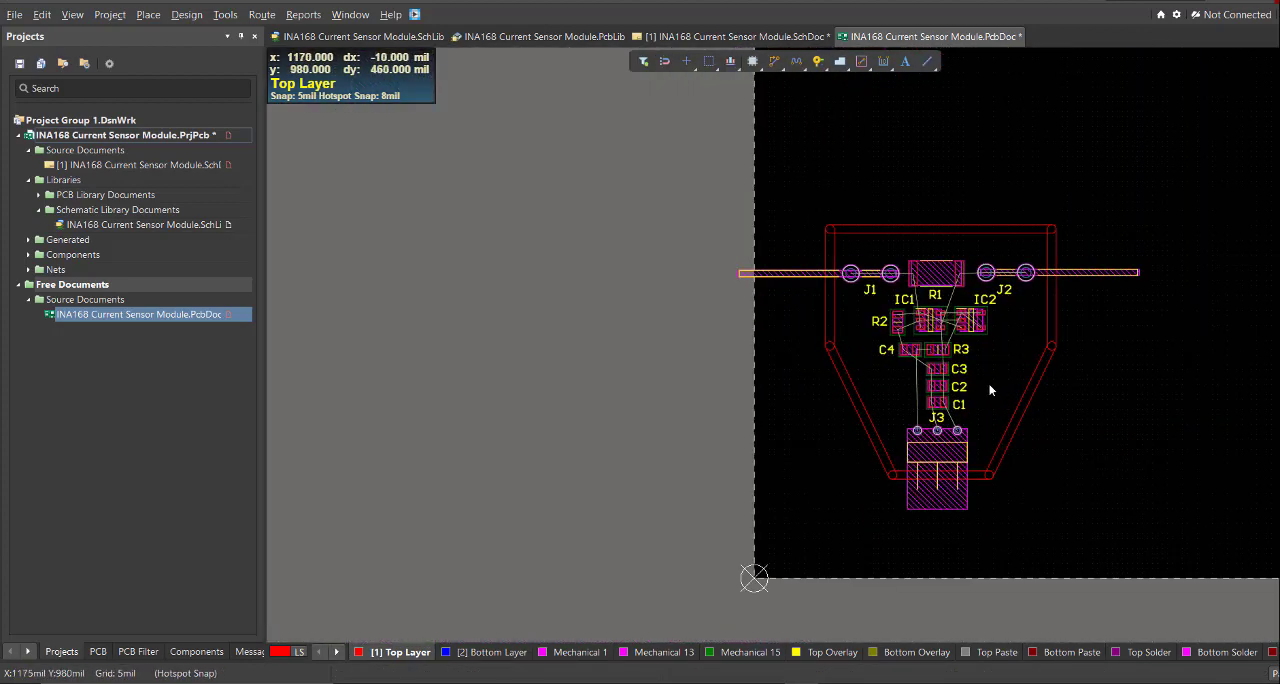
- Select the whole connected outline and define the board shape from the selected objects
{"action": "scroll", "coordinate": [985, 388], "scroll_direction": "up", "scroll_amount": 2, "text": "ctrl"}
{"action": "left_click", "coordinate": [1022, 412]}
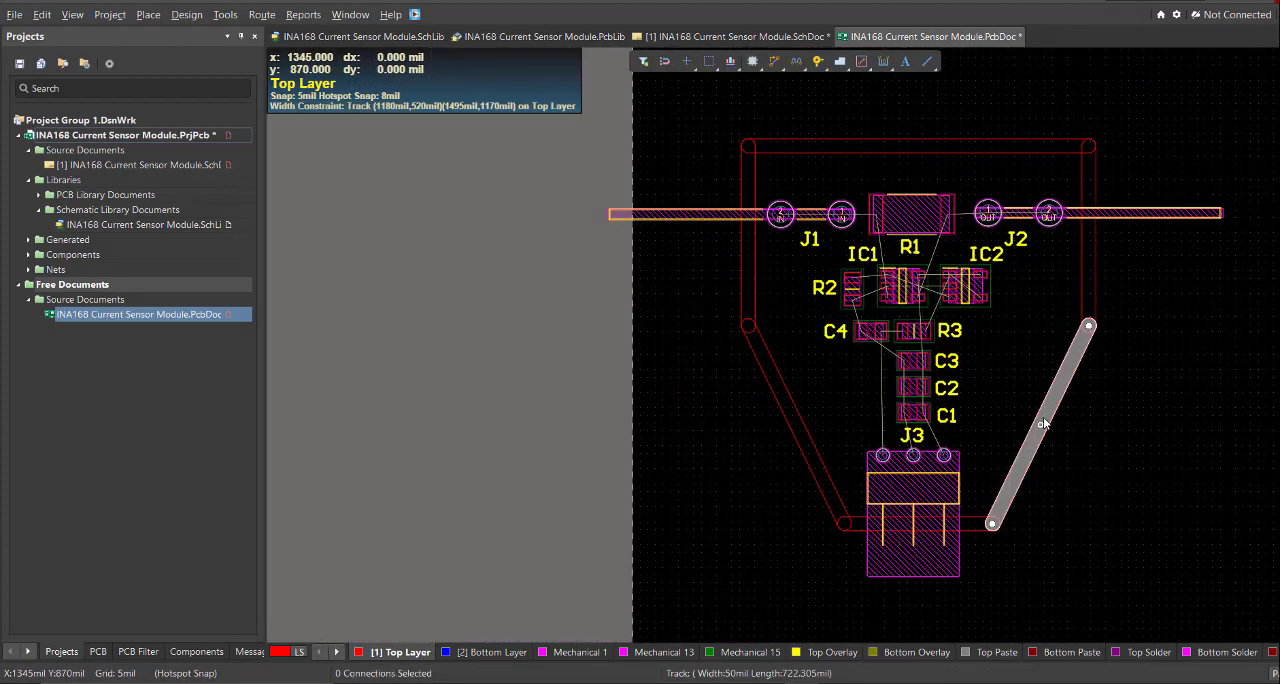
{"action": "key", "text": "Tab"}
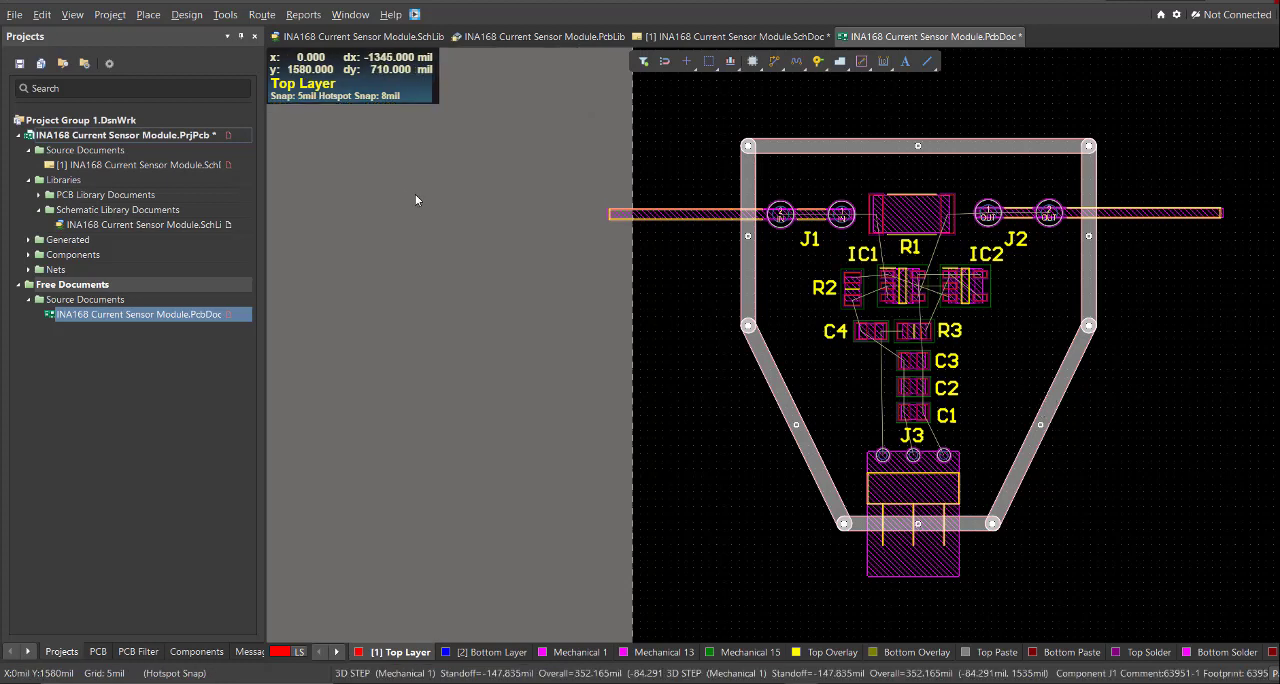
{"action": "left_click", "coordinate": [193, 20]}
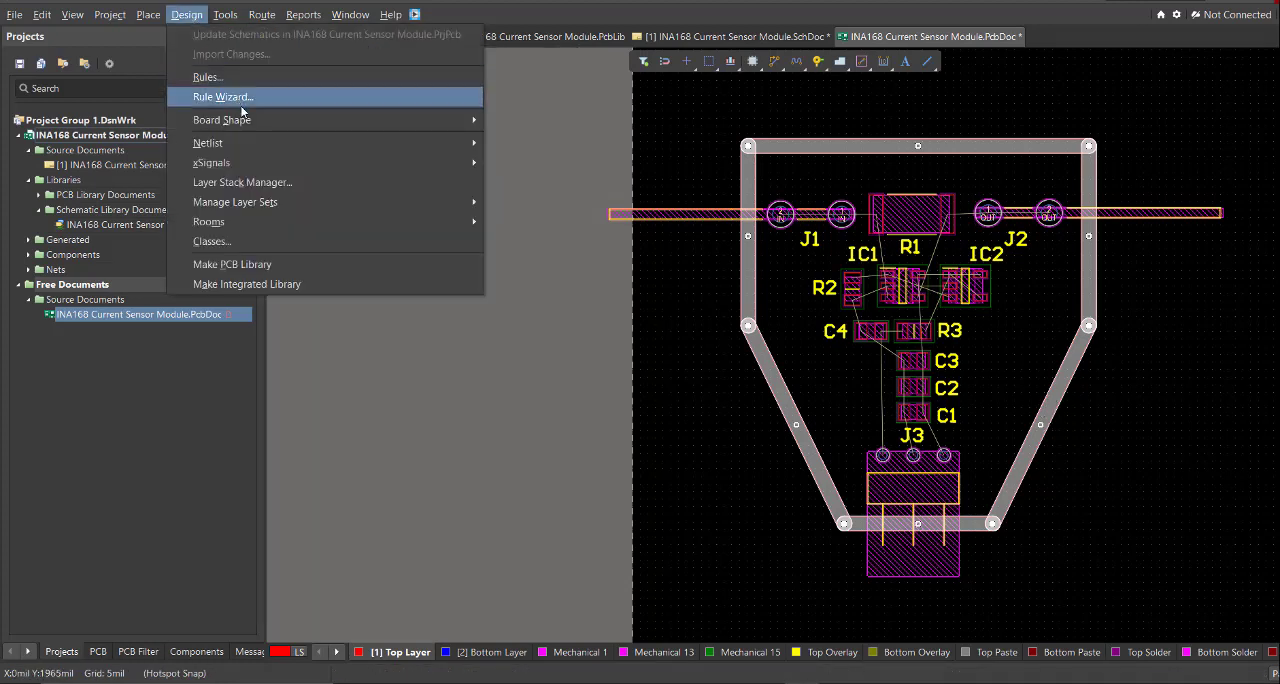
{"action": "mouse_move", "coordinate": [248, 121]}
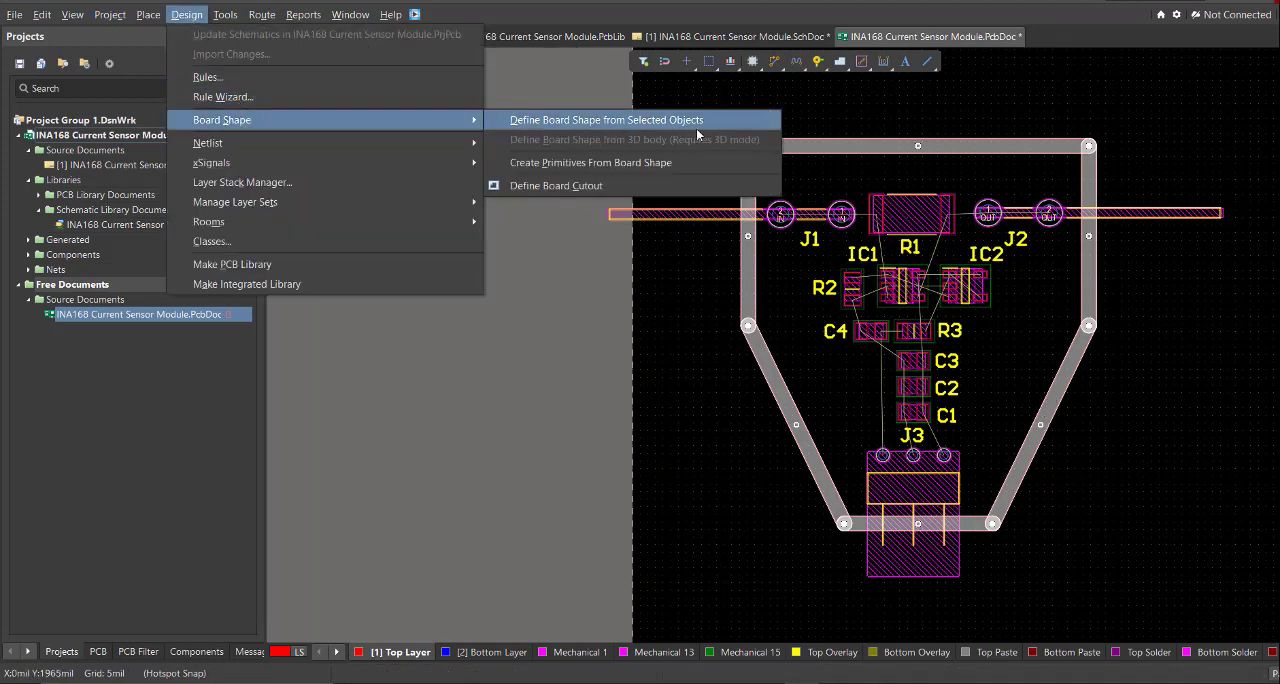
{"action": "left_click", "coordinate": [728, 123]}
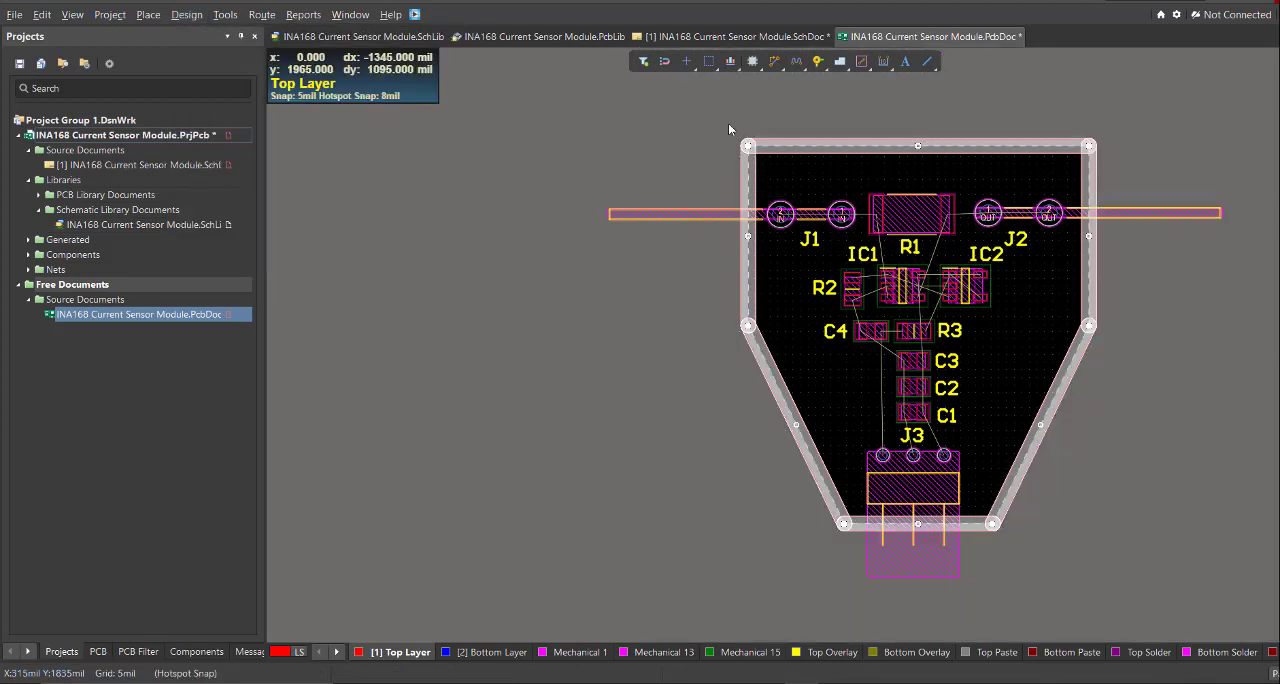
- View the newly shaped board in 3D and return to the 2D layout
{"action": "right_click_drag", "start_coordinate": [862, 235], "coordinate": [747, 216]}
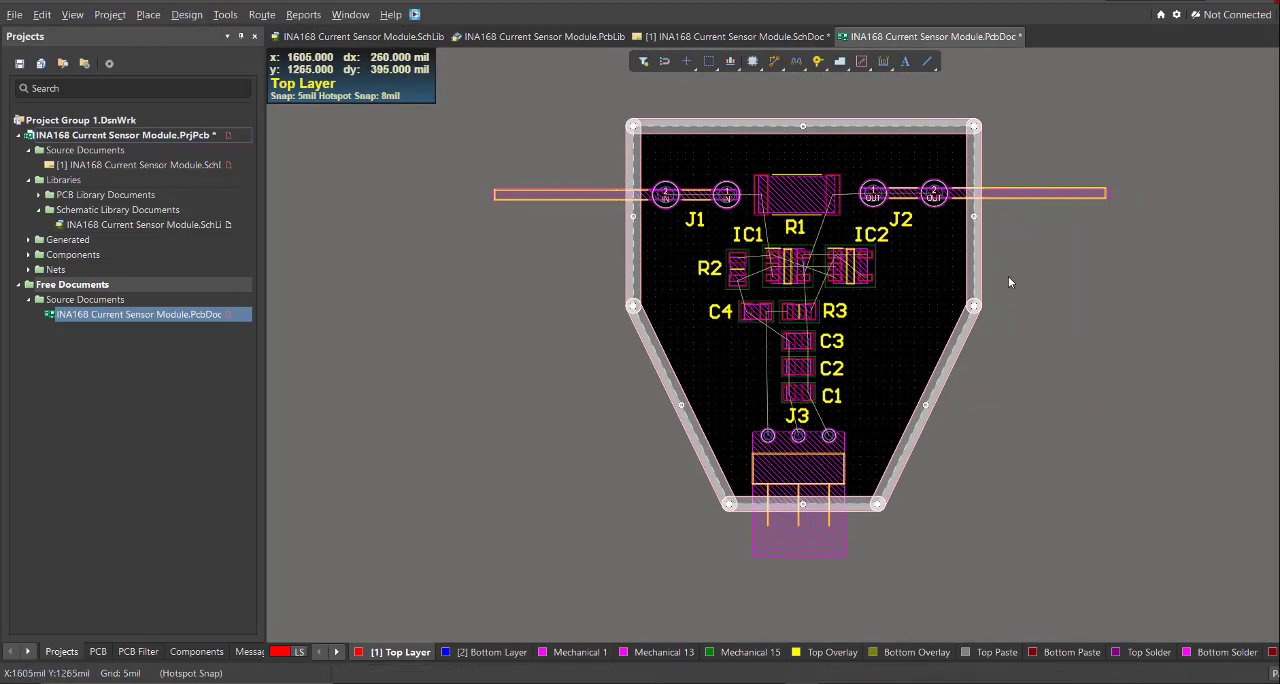
{"action": "key", "text": "3"}
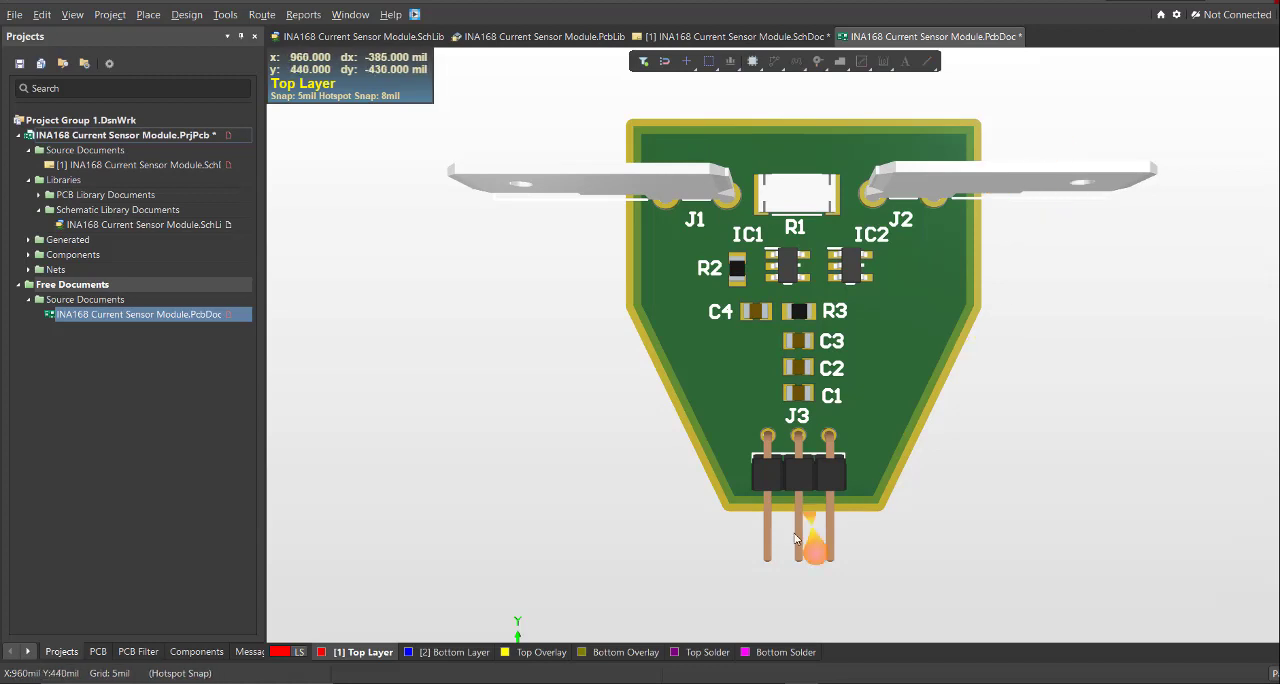
{"action": "key", "text": "2"}
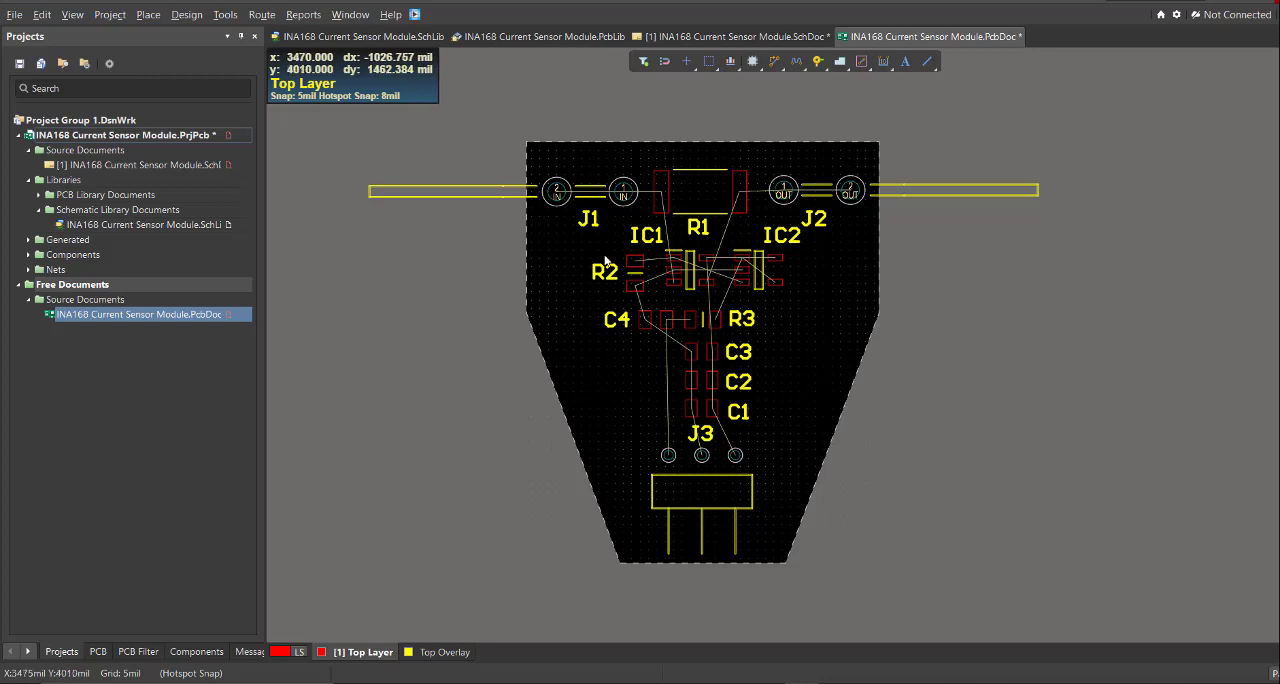
- Try to route the IN net interactively on the top layer from R1 pad 1 to IC1 pin 3
{"action": "scroll", "coordinate": [603, 252], "scroll_direction": "up", "scroll_amount": 1, "text": "ctrl"}
{"action": "scroll", "coordinate": [603, 252], "scroll_direction": "up", "scroll_amount": 1, "text": "ctrl"}
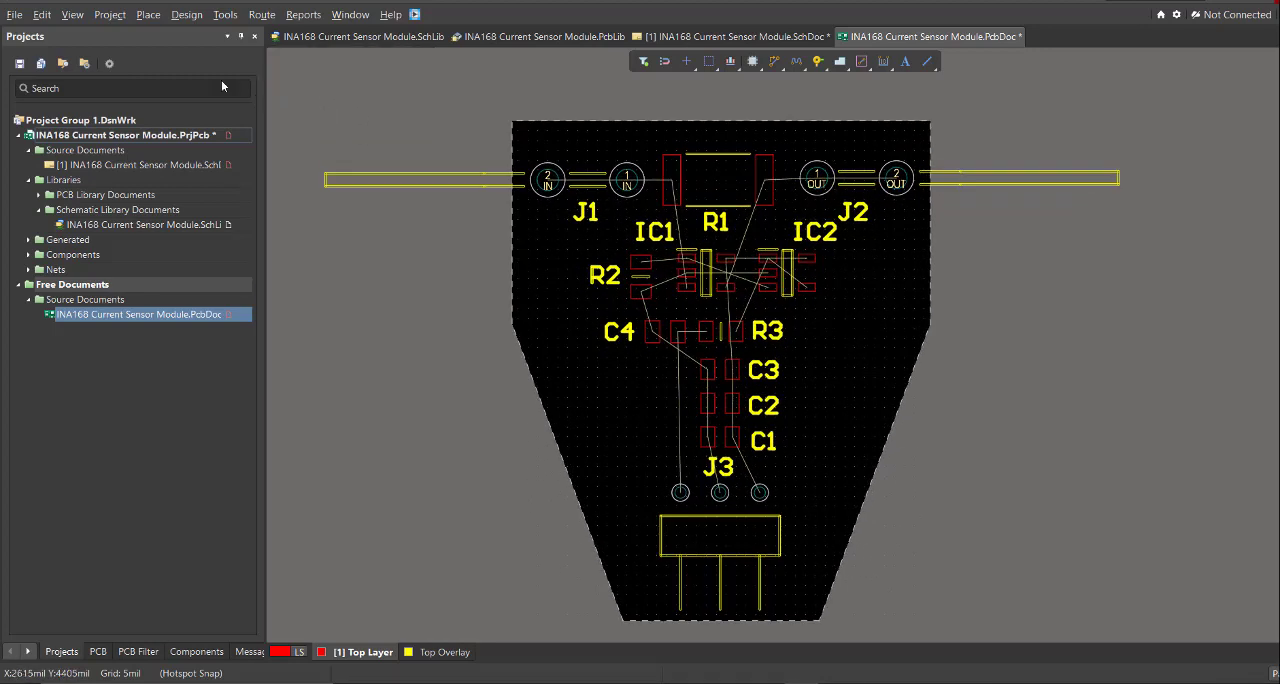
{"action": "left_click", "coordinate": [261, 14]}
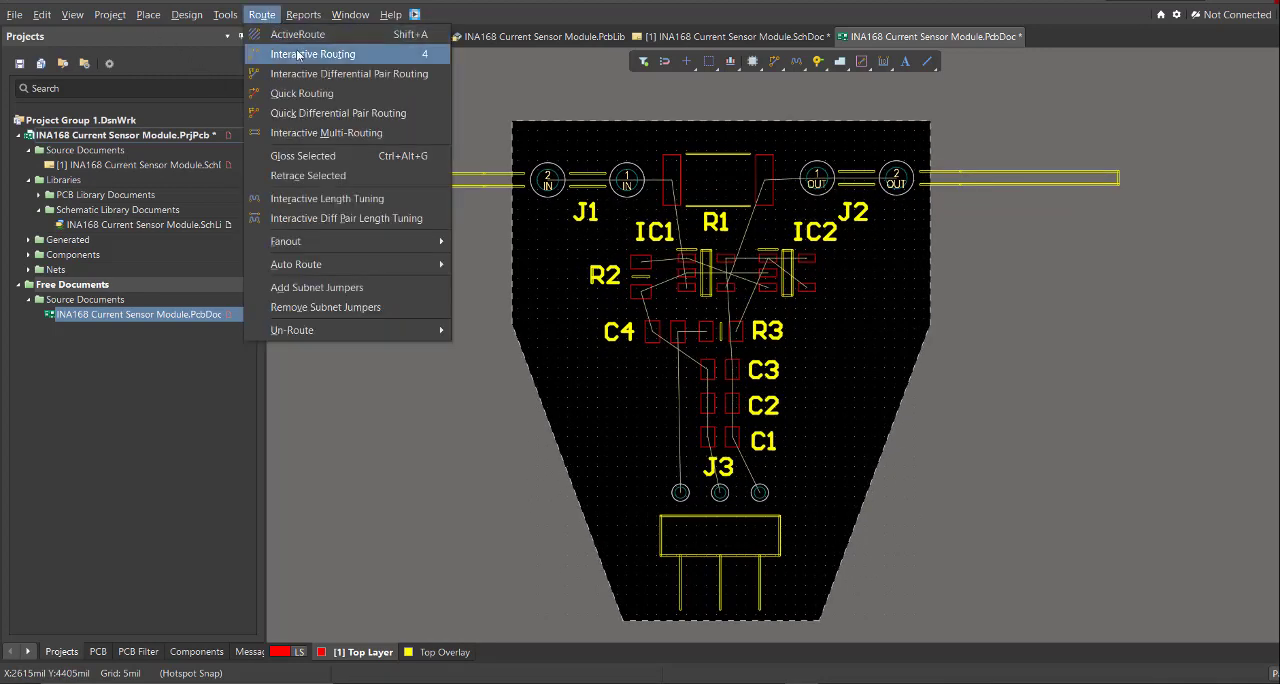
{"action": "left_click", "coordinate": [377, 60]}
{"action": "scroll", "coordinate": [541, 219], "scroll_direction": "up", "scroll_amount": 2, "text": "ctrl"}
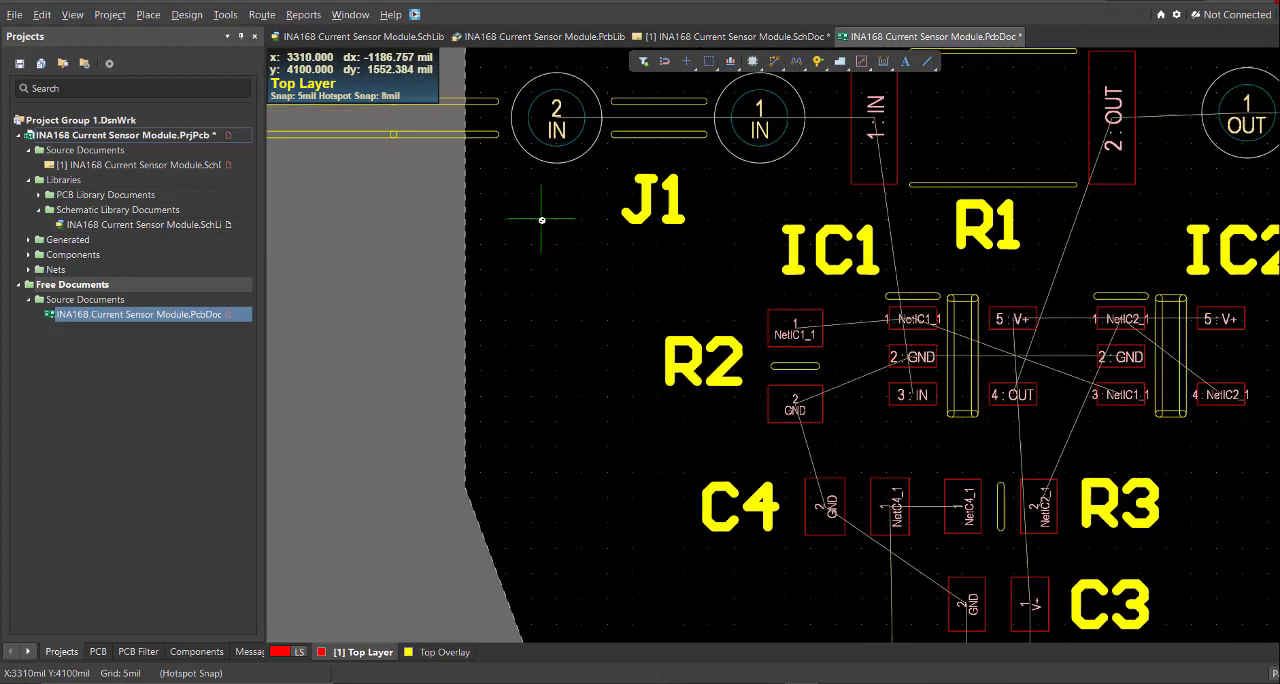
{"action": "scroll", "coordinate": [541, 219], "scroll_direction": "up", "scroll_amount": 1, "text": "ctrl"}
{"action": "right_click_drag", "start_coordinate": [611, 258], "coordinate": [507, 311]}
{"action": "left_click", "coordinate": [762, 193]}
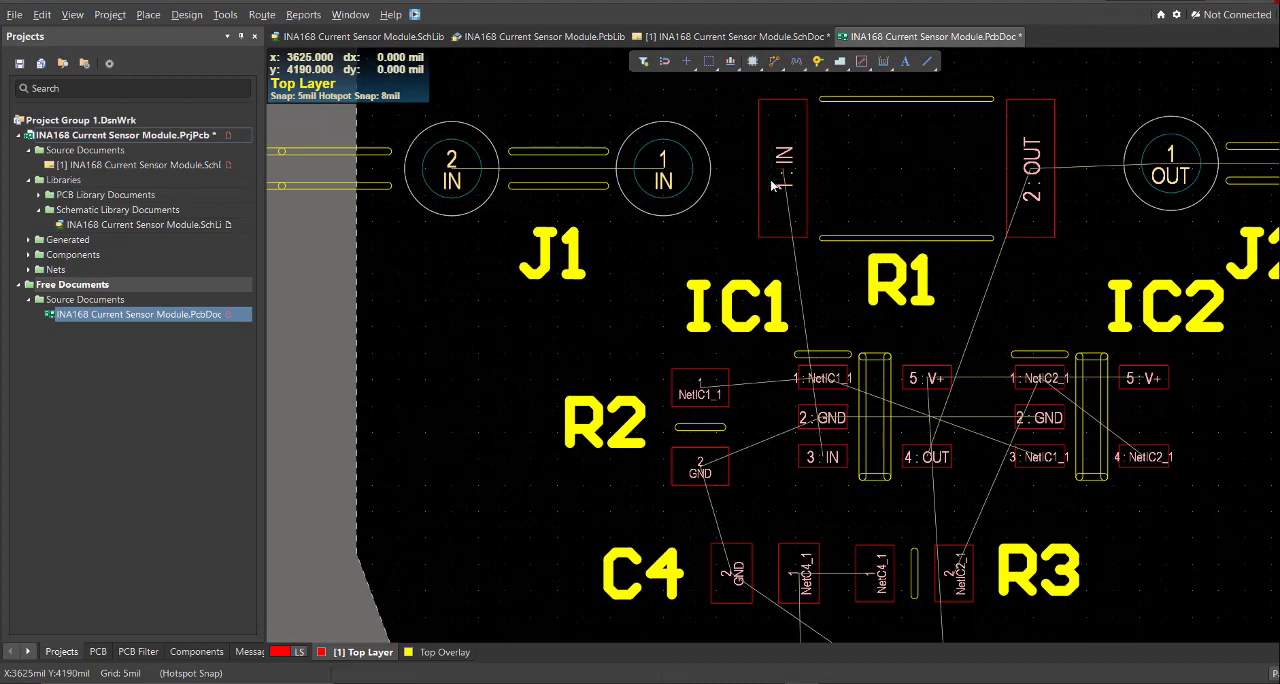
{"action": "scroll", "coordinate": [765, 407], "scroll_direction": "up", "scroll_amount": 1, "text": "ctrl"}
{"action": "left_click", "coordinate": [819, 485]}
{"action": "scroll", "coordinate": [772, 430], "scroll_direction": "down", "scroll_amount": 3, "text": "ctrl"}
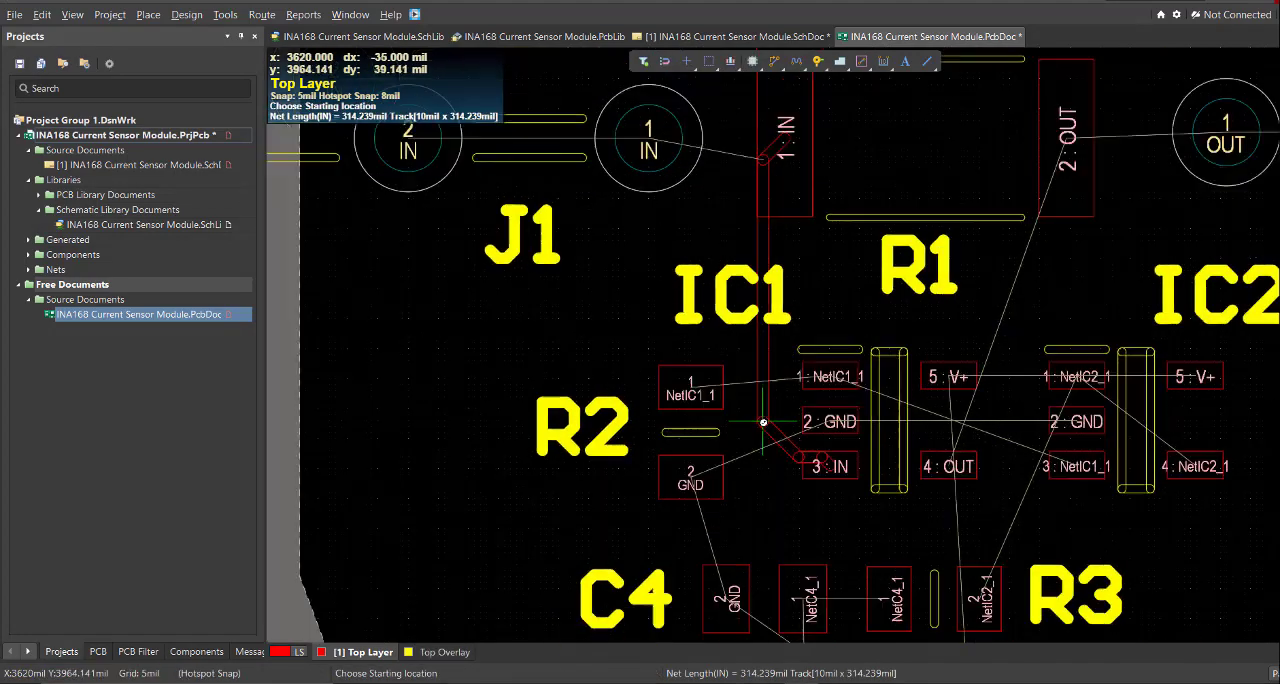
- Route NetIC1_1 on the top layer from R2 pad 1 to IC1 pin 1
{"action": "scroll", "coordinate": [805, 411], "scroll_direction": "up", "scroll_amount": 2, "text": "ctrl"}
{"action": "scroll", "coordinate": [770, 404], "scroll_direction": "up", "scroll_amount": 3, "text": "ctrl"}
{"action": "left_click", "coordinate": [537, 386]}
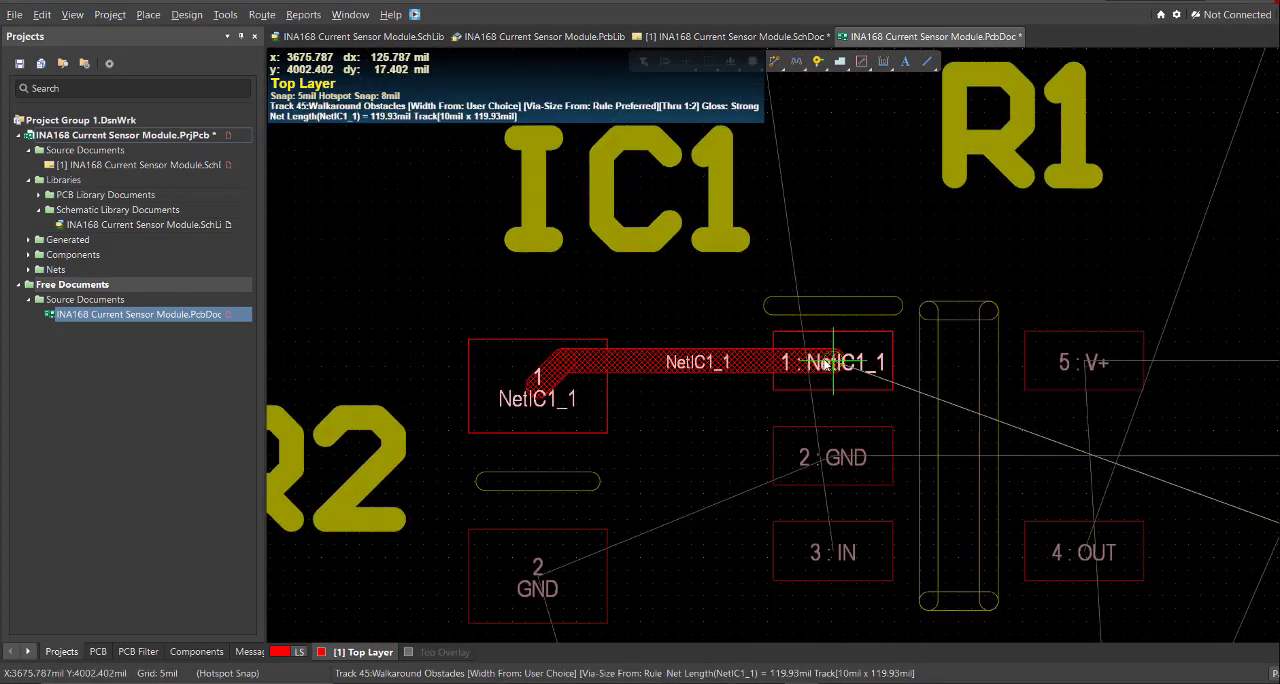
{"action": "left_click", "coordinate": [831, 363]}
- Route NetIC1_1 from IC1 pin 1 between IC1 pins 5 and 4 to IC2 pin 3
{"action": "scroll", "coordinate": [831, 363], "scroll_direction": "down", "scroll_amount": 1, "text": "ctrl"}
{"action": "right_click_drag", "start_coordinate": [1059, 469], "coordinate": [665, 371]}
{"action": "left_click", "coordinate": [820, 404]}
{"action": "left_click", "coordinate": [444, 273]}
{"action": "left_click", "coordinate": [969, 397]}
{"action": "left_click", "coordinate": [583, 279]}
{"action": "scroll", "coordinate": [620, 297], "scroll_direction": "up", "scroll_amount": 2, "text": "ctrl"}
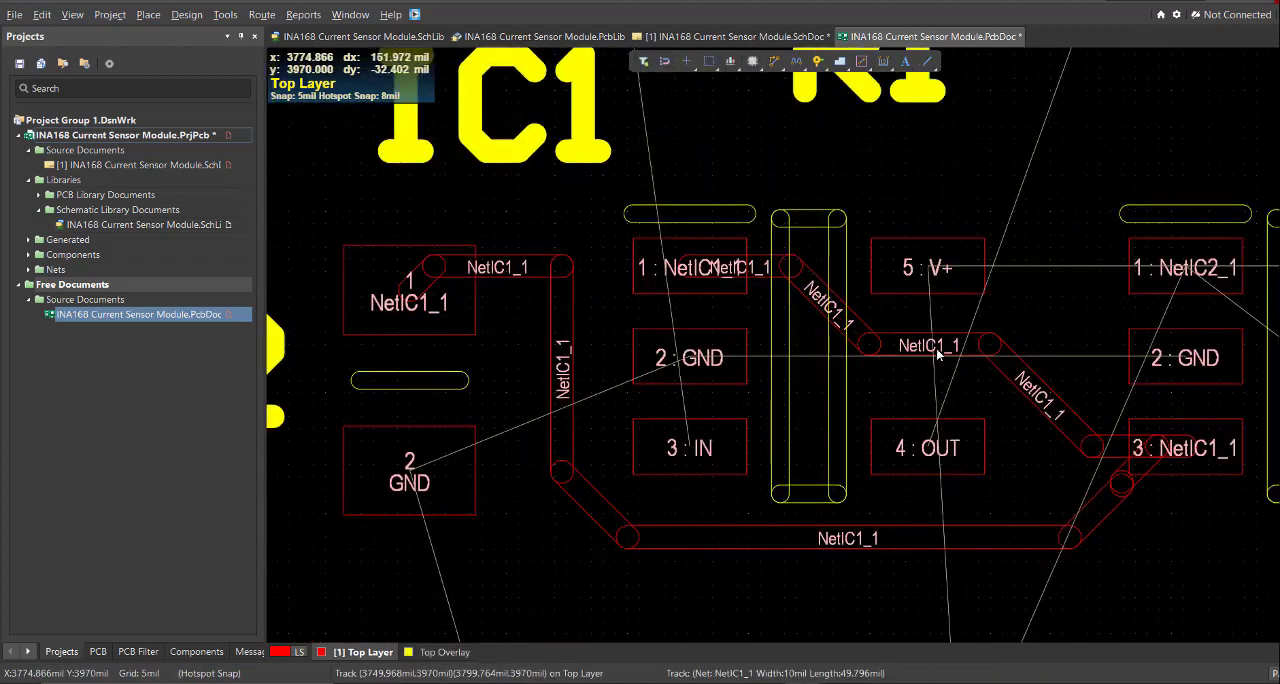
{"action": "left_click", "coordinate": [935, 348]}
- Route NetIC2_1 from IC2 pin 1 under the IC2 body to IC2 pin 4
{"action": "left_click", "coordinate": [863, 237]}
{"action": "left_click", "coordinate": [1091, 406]}
{"action": "scroll", "coordinate": [1024, 373], "scroll_direction": "up", "scroll_amount": 2, "text": "ctrl"}
{"action": "mouse_move", "coordinate": [1034, 378]}
{"action": "left_mouse_down"}
{"action": "mouse_move", "coordinate": [1019, 350]}
{"action": "mouse_move", "coordinate": [1032, 340]}
{"action": "left_mouse_up"}
{"action": "scroll", "coordinate": [1020, 350], "scroll_direction": "down", "scroll_amount": 1, "text": "ctrl"}
{"action": "left_click", "coordinate": [849, 280]}
{"action": "left_click", "coordinate": [916, 280]}
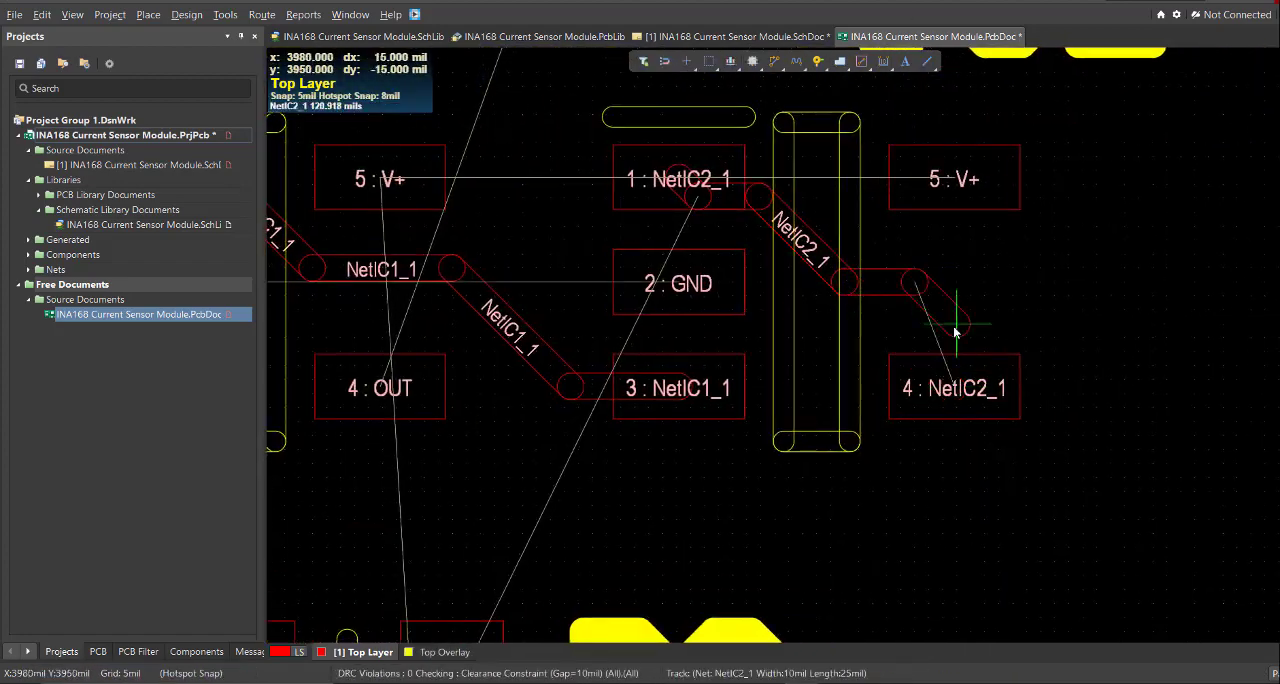
{"action": "left_click", "coordinate": [957, 327]}
{"action": "left_click", "coordinate": [957, 389]}
{"action": "scroll", "coordinate": [957, 389], "scroll_direction": "down", "scroll_amount": 1, "text": "ctrl"}
- Route NetIC2_1 from R3 pad 2 around to IC2 pin 4
{"action": "key", "text": "e"}
{"action": "key", "text": "d"}
{"action": "scroll", "coordinate": [957, 274], "scroll_direction": "down", "scroll_amount": 1, "text": "ctrl"}
{"action": "right_click_drag", "start_coordinate": [914, 464], "coordinate": [872, 414]}
{"action": "left_click", "coordinate": [714, 563]}
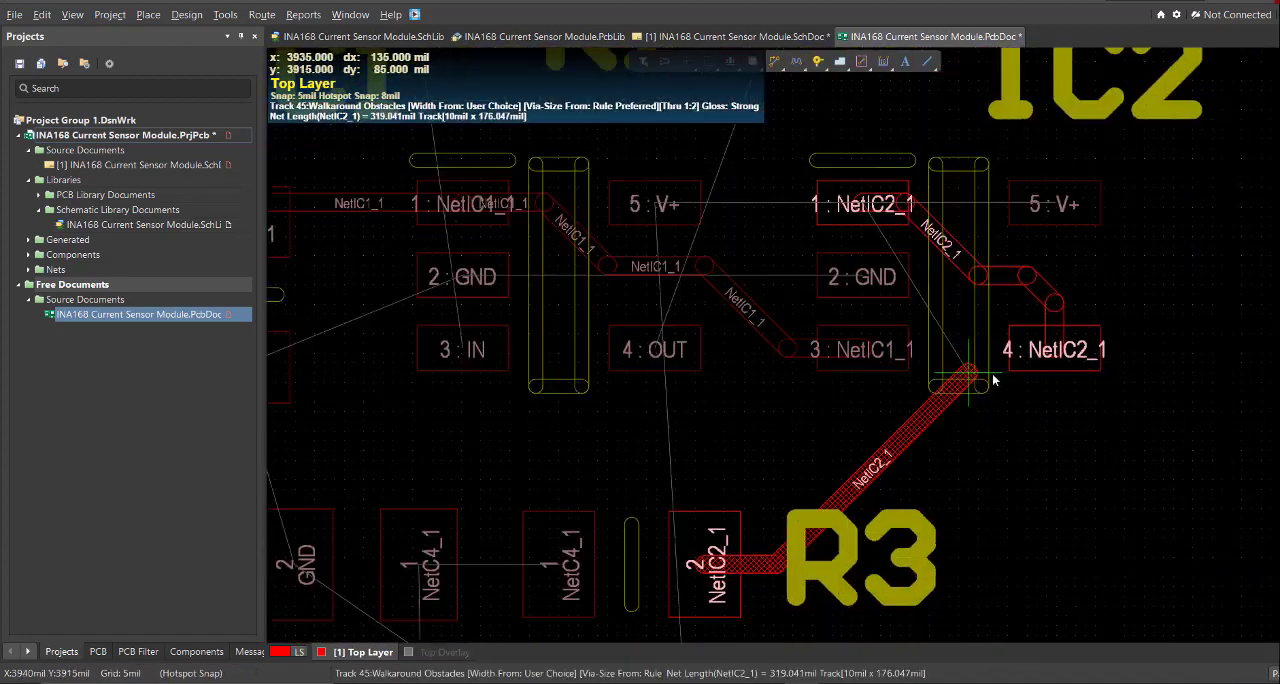
{"action": "left_click", "coordinate": [1038, 508]}
{"action": "left_click", "coordinate": [1062, 350]}
- Reroute NetIC2_1 from IC2 pin 1 to pin 4 with a single straight diagonal instead of the jogged track
{"action": "scroll", "coordinate": [1075, 180], "scroll_direction": "up", "scroll_amount": 1, "text": "ctrl"}
{"action": "left_click", "coordinate": [1048, 419]}
{"action": "left_click", "coordinate": [937, 317]}
{"action": "scroll", "coordinate": [1048, 400], "scroll_direction": "down", "scroll_amount": 1, "text": "ctrl"}
{"action": "scroll", "coordinate": [1010, 310], "scroll_direction": "up", "scroll_amount": 1, "text": "ctrl"}
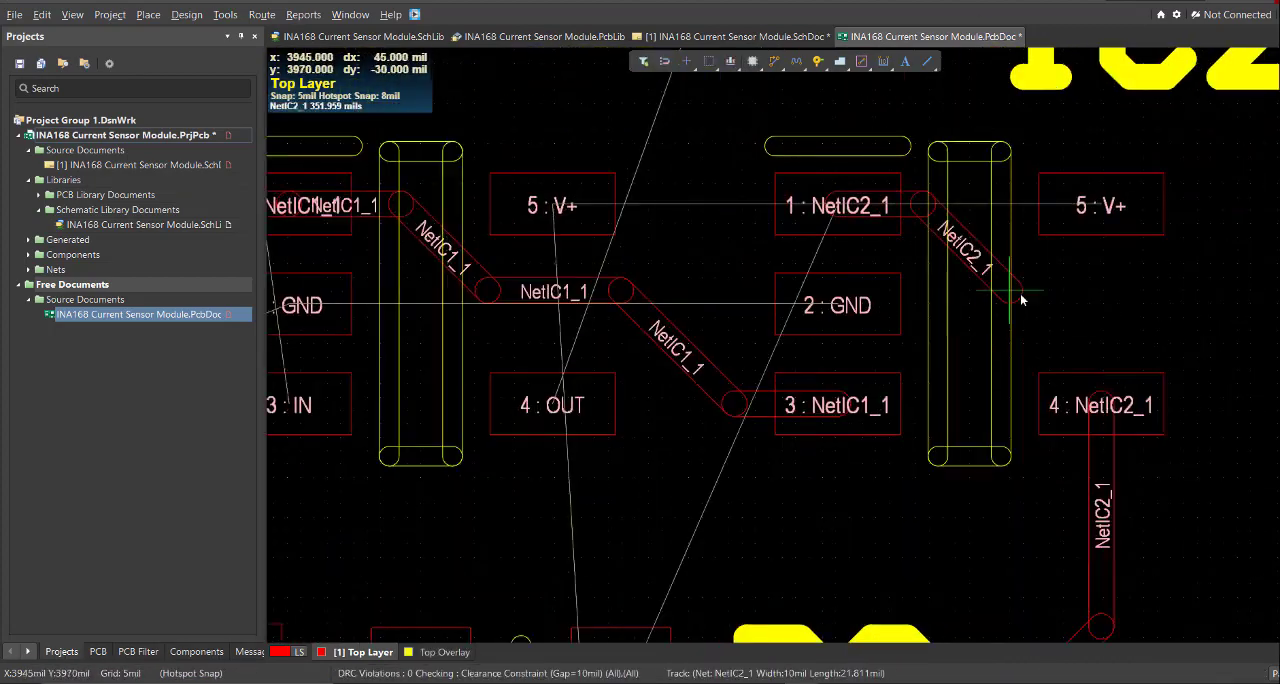
{"action": "left_click", "coordinate": [1100, 406]}
- Route NetC4_1 between C4 and R3, and GND from C3 down through C2 and C1 to J3 pin 2
{"action": "scroll", "coordinate": [1050, 400], "scroll_direction": "down", "scroll_amount": 2, "text": "ctrl"}
{"action": "right_click_drag", "start_coordinate": [815, 551], "coordinate": [870, 346]}
{"action": "left_click", "coordinate": [671, 320]}
{"action": "right_click_drag", "start_coordinate": [838, 437], "coordinate": [785, 158]}
{"action": "left_click", "coordinate": [811, 507]}
{"action": "left_click", "coordinate": [790, 400]}
- Redo the GND track from C3 through C2 and C1 to J3 pin 2 along the pad centres and set its width to 30 mil
{"action": "left_click", "coordinate": [28, 651]}
{"action": "scroll", "coordinate": [790, 326], "scroll_direction": "up", "scroll_amount": 2, "text": "ctrl"}
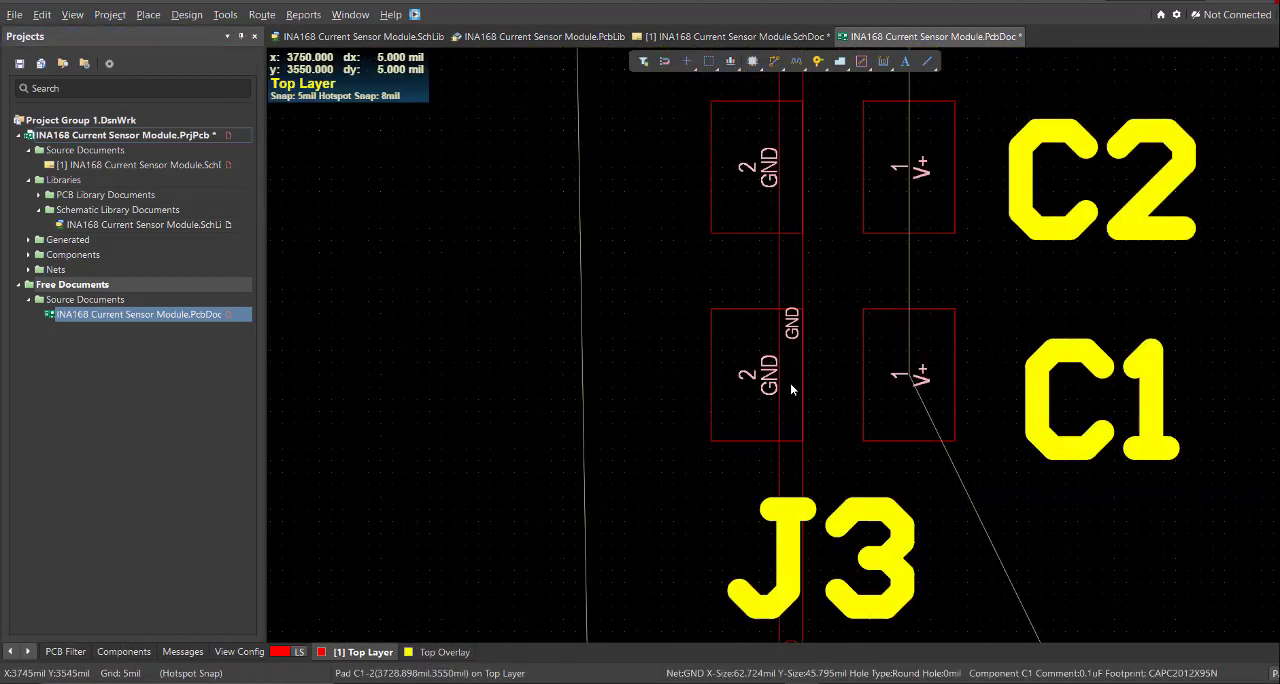
{"action": "scroll", "coordinate": [730, 397], "scroll_direction": "down", "scroll_amount": 1, "text": "ctrl"}
{"action": "double_click", "coordinate": [771, 440]}
{"action": "key", "text": "Delete"}
{"action": "left_click", "coordinate": [747, 90]}
{"action": "type", "text": "30"}
{"action": "key", "text": "Return"}
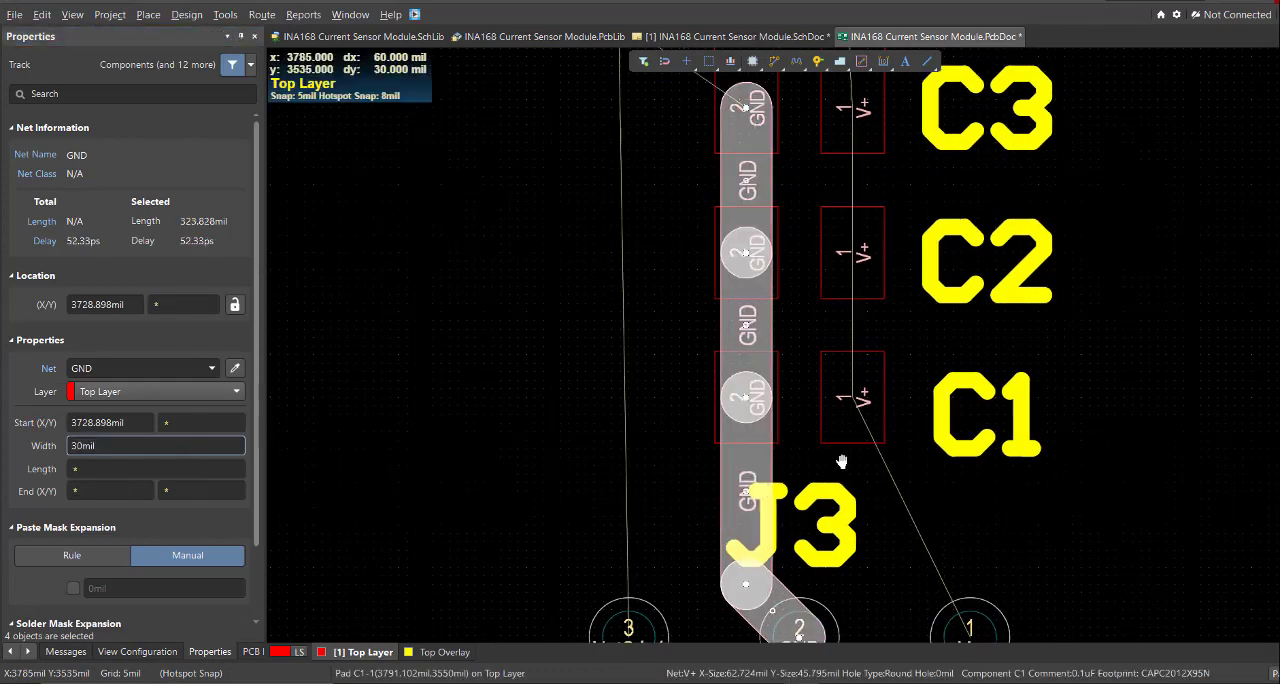
- Route NetC4_1 from J3 pin 3 straight up to C4 pad 1
{"action": "scroll", "coordinate": [780, 500], "scroll_direction": "down", "scroll_amount": 5, "text": "ctrl"}
{"action": "left_click", "coordinate": [642, 550]}
{"action": "right_click_drag", "start_coordinate": [700, 484], "coordinate": [701, 313]}
{"action": "key", "text": "ctrl+w"}
{"action": "left_click", "coordinate": [716, 544]}
{"action": "left_click", "coordinate": [716, 341]}
{"action": "right_click", "coordinate": [716, 341]}
{"action": "scroll", "coordinate": [754, 335], "scroll_direction": "up", "scroll_amount": 1, "text": "ctrl"}
{"action": "scroll", "coordinate": [700, 316], "scroll_direction": "down", "scroll_amount": 2, "text": "ctrl"}
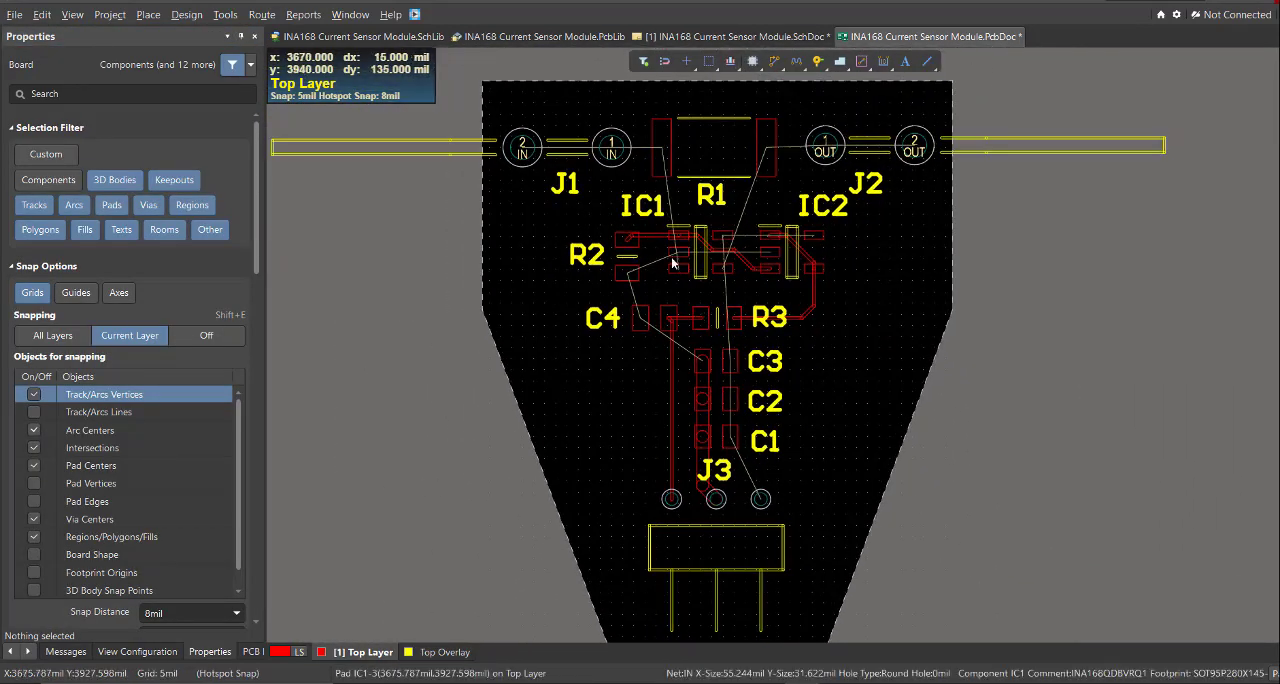
- Examine the remaining unrouted IN, OUT, GND and V+ connections around J1, R1, J2, the ICs and J3
{"action": "scroll", "coordinate": [673, 263], "scroll_direction": "up", "scroll_amount": 2, "text": "ctrl"}
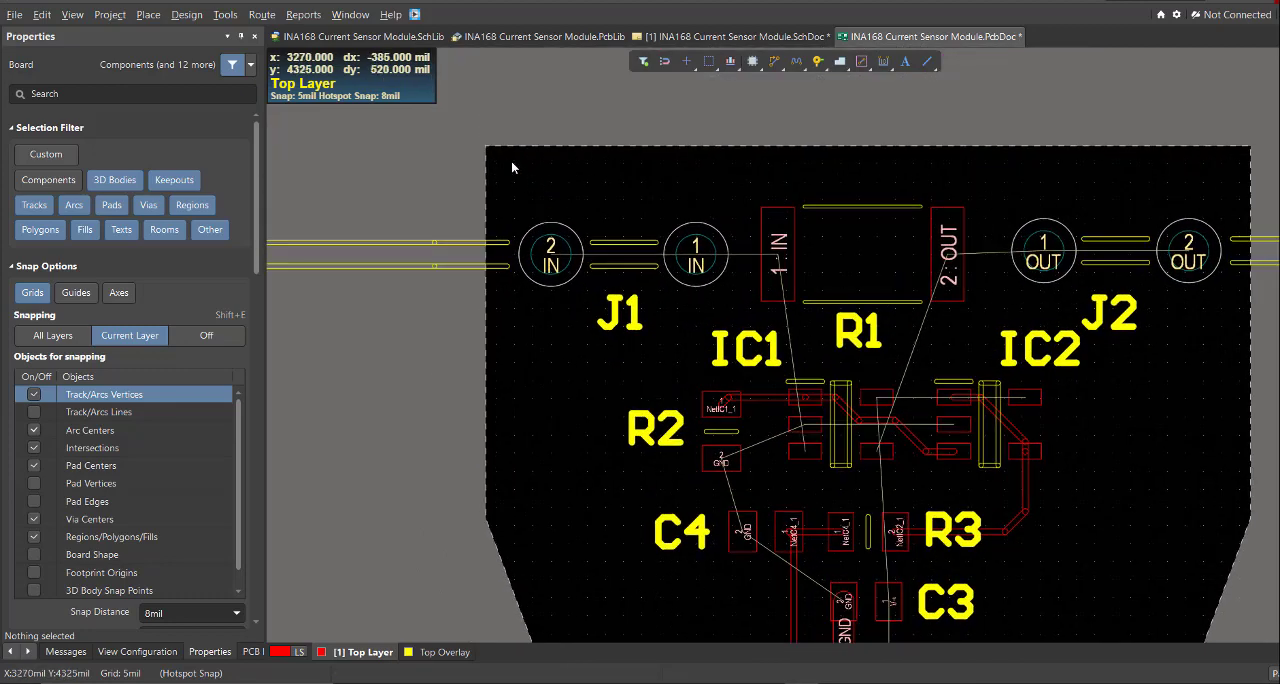
{"action": "scroll", "coordinate": [550, 215], "scroll_direction": "up", "scroll_amount": 1, "text": "ctrl"}
{"action": "right_click_drag", "start_coordinate": [867, 273], "coordinate": [836, 253]}
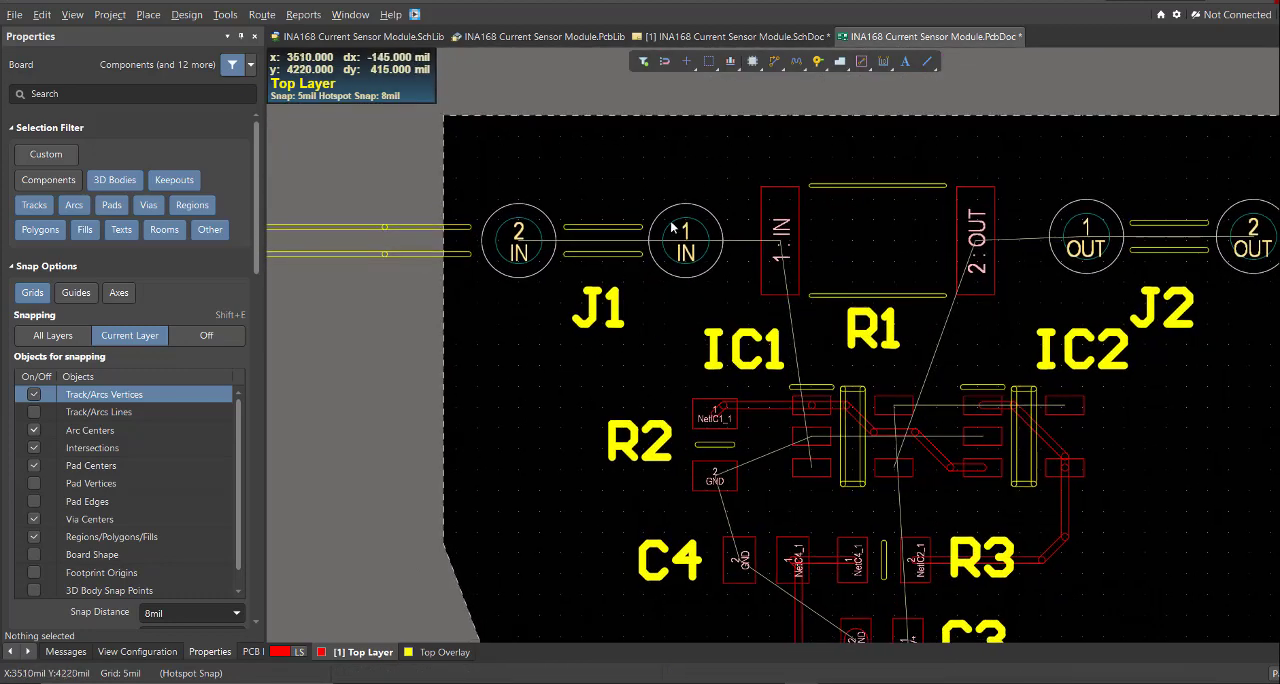
{"action": "scroll", "coordinate": [673, 228], "scroll_direction": "up", "scroll_amount": 4, "text": "ctrl"}
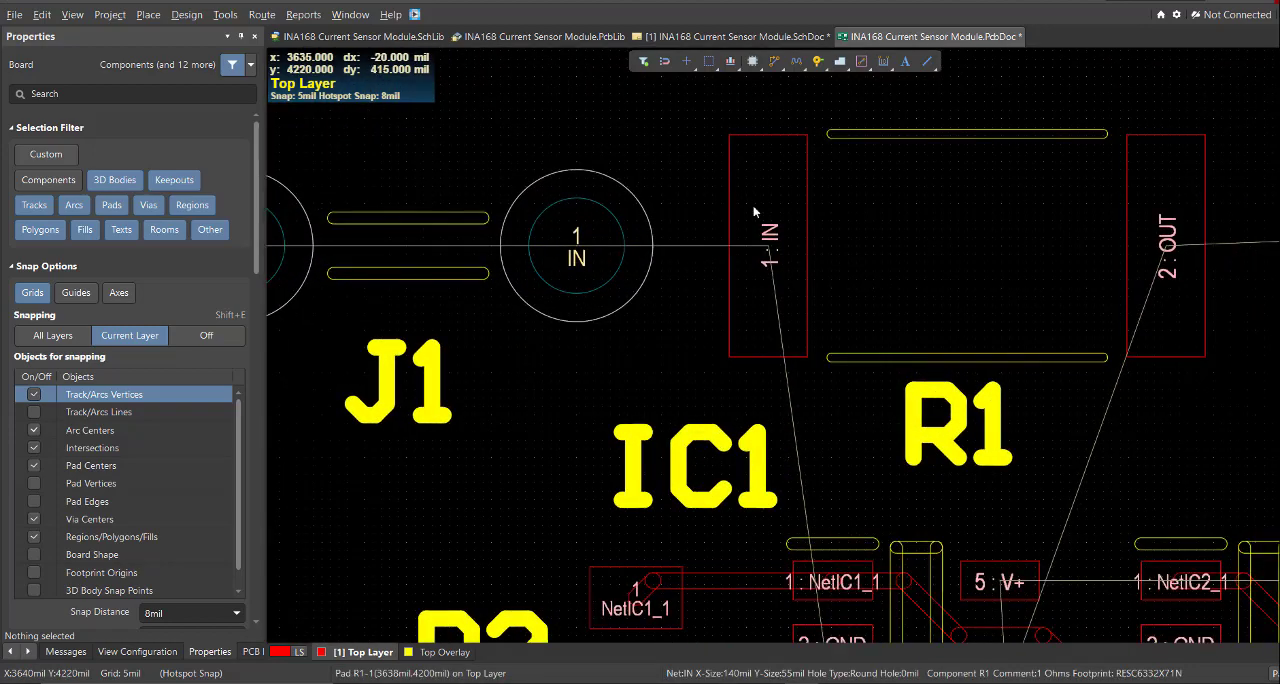
{"action": "scroll", "coordinate": [894, 260], "scroll_direction": "down", "scroll_amount": 4, "text": "ctrl"}
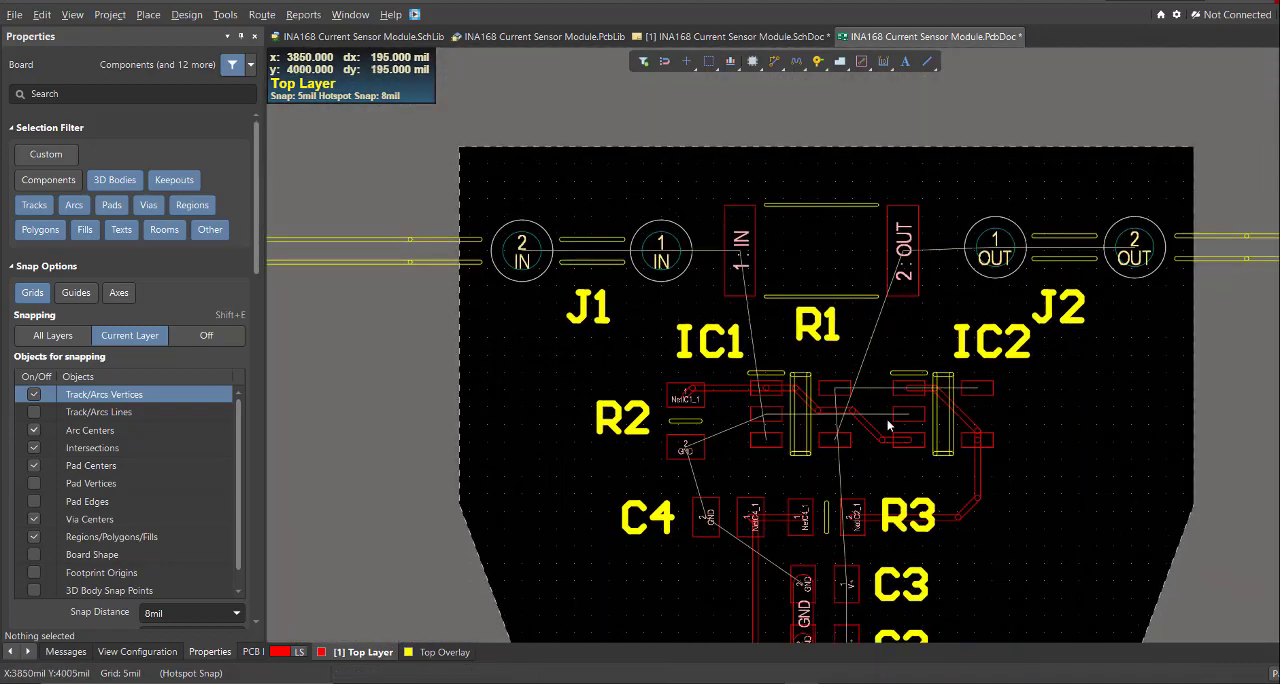
{"action": "scroll", "coordinate": [888, 425], "scroll_direction": "down", "scroll_amount": 8}
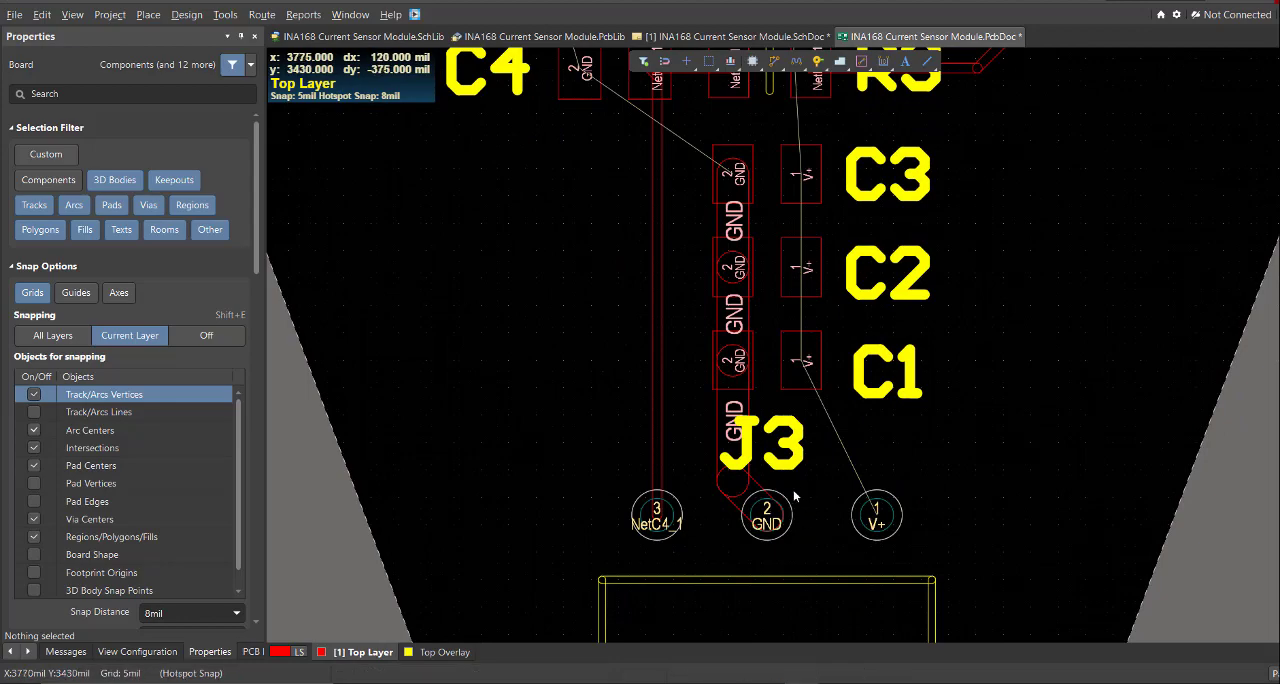
{"action": "scroll", "coordinate": [815, 365], "scroll_direction": "up", "scroll_amount": 4, "text": "ctrl"}
{"action": "right_click_drag", "start_coordinate": [680, 394], "coordinate": [806, 466]}
{"action": "scroll", "coordinate": [806, 466], "scroll_direction": "down", "scroll_amount": 4, "text": "ctrl"}
{"action": "right_click_drag", "start_coordinate": [645, 305], "coordinate": [740, 520]}
{"action": "right_click_drag", "start_coordinate": [668, 214], "coordinate": [652, 394]}
{"action": "scroll", "coordinate": [645, 385], "scroll_direction": "down", "scroll_amount": 2, "text": "ctrl"}
{"action": "scroll", "coordinate": [603, 254], "scroll_direction": "up", "scroll_amount": 1, "text": "ctrl"}
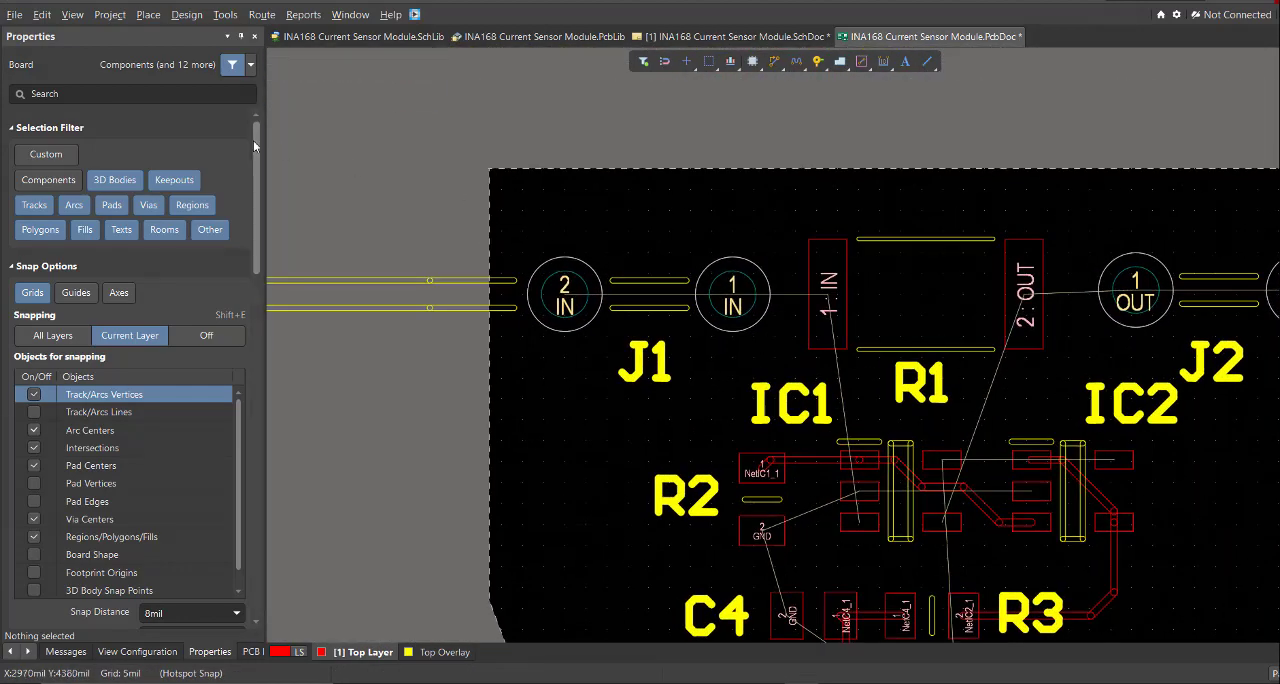
- Draw a rectangular Top Layer polygon pour, about 480 by 470 mil, from the board's upper-left corner around J1, R1 pad 1, R2 and IC1's left pads
{"action": "left_click", "coordinate": [148, 15]}
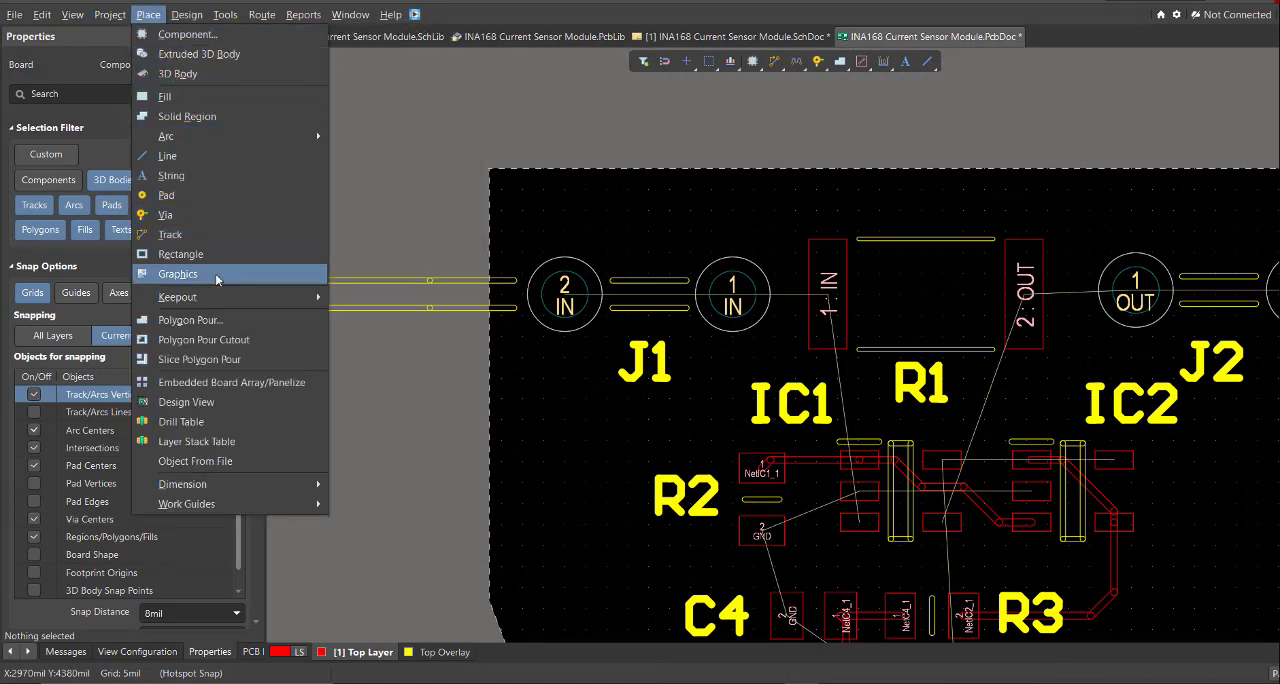
{"action": "left_click", "coordinate": [222, 320]}
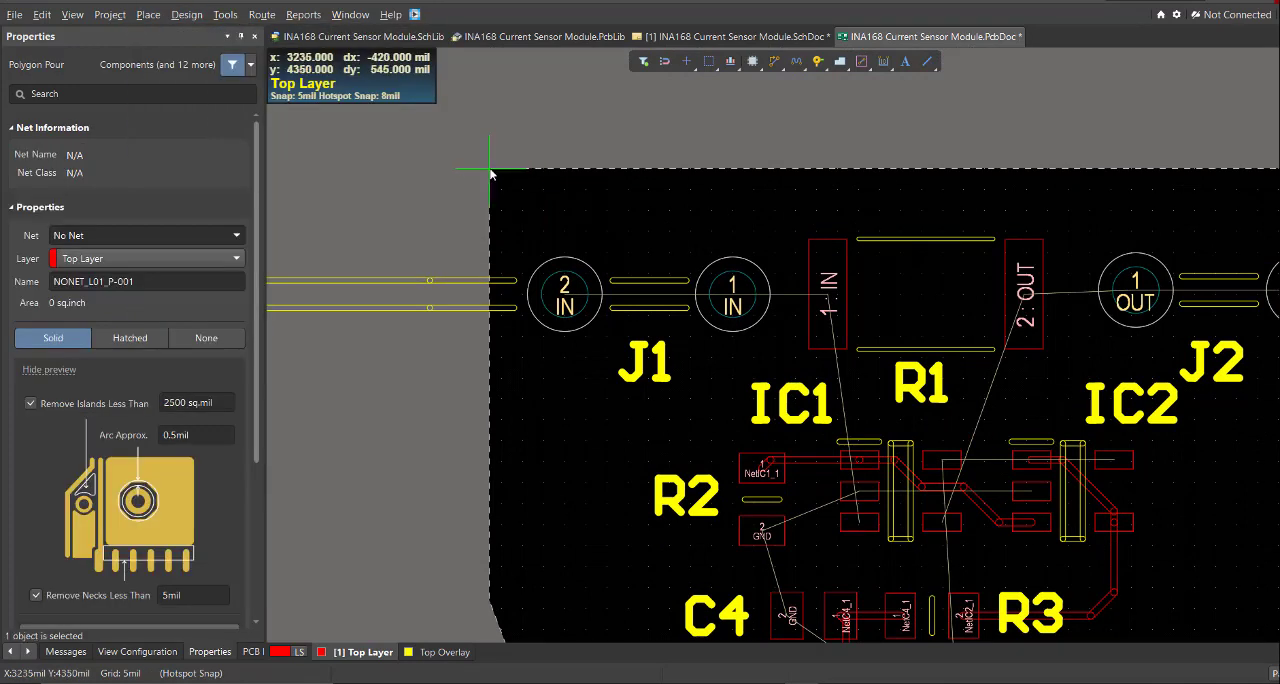
{"action": "scroll", "coordinate": [814, 177], "scroll_direction": "up", "scroll_amount": 2, "text": "ctrl"}
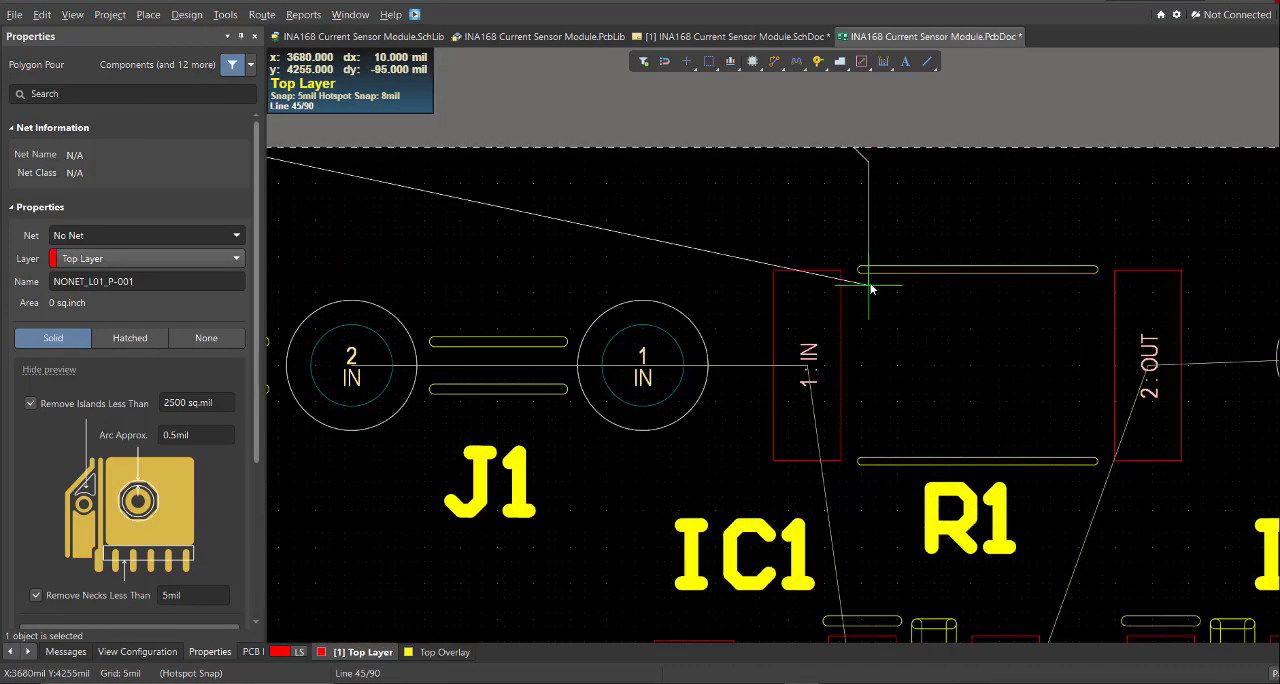
{"action": "scroll", "coordinate": [867, 356], "scroll_direction": "down", "scroll_amount": 1, "text": "ctrl"}
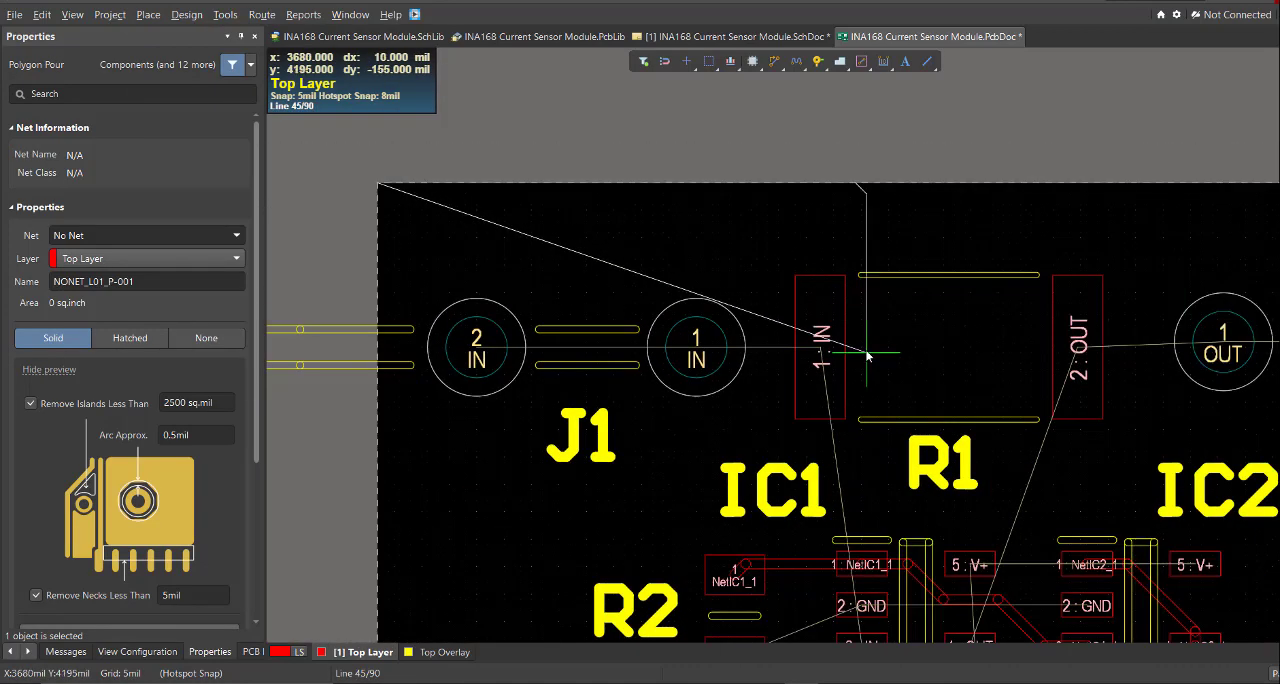
{"action": "scroll", "coordinate": [858, 350], "scroll_direction": "down", "scroll_amount": 1, "text": "ctrl"}
{"action": "scroll", "coordinate": [883, 474], "scroll_direction": "up", "scroll_amount": 2, "text": "ctrl"}
{"action": "scroll", "coordinate": [880, 342], "scroll_direction": "down", "scroll_amount": 2, "text": "ctrl"}
{"action": "key", "text": "shift+space"}
{"action": "key", "text": "shift+space"}
{"action": "scroll", "coordinate": [886, 386], "scroll_direction": "up", "scroll_amount": 2, "text": "ctrl"}
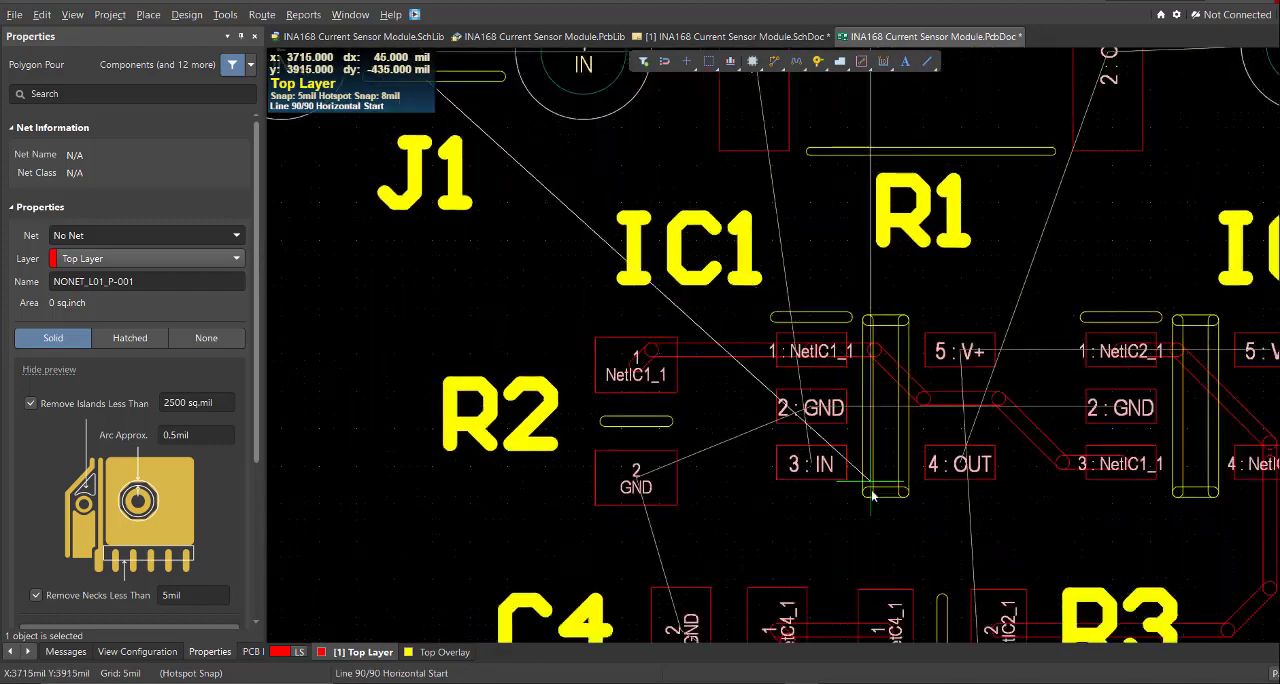
{"action": "left_click", "coordinate": [874, 494]}
{"action": "scroll", "coordinate": [875, 492], "scroll_direction": "down", "scroll_amount": 2, "text": "ctrl"}
{"action": "scroll", "coordinate": [543, 518], "scroll_direction": "up", "scroll_amount": 1, "text": "ctrl"}
{"action": "left_click", "coordinate": [470, 510]}
{"action": "scroll", "coordinate": [522, 429], "scroll_direction": "down", "scroll_amount": 4, "text": "ctrl"}
{"action": "left_click", "coordinate": [490, 181]}
{"action": "right_click", "coordinate": [490, 181]}
{"action": "scroll", "coordinate": [664, 288], "scroll_direction": "up", "scroll_amount": 6, "text": "ctrl"}
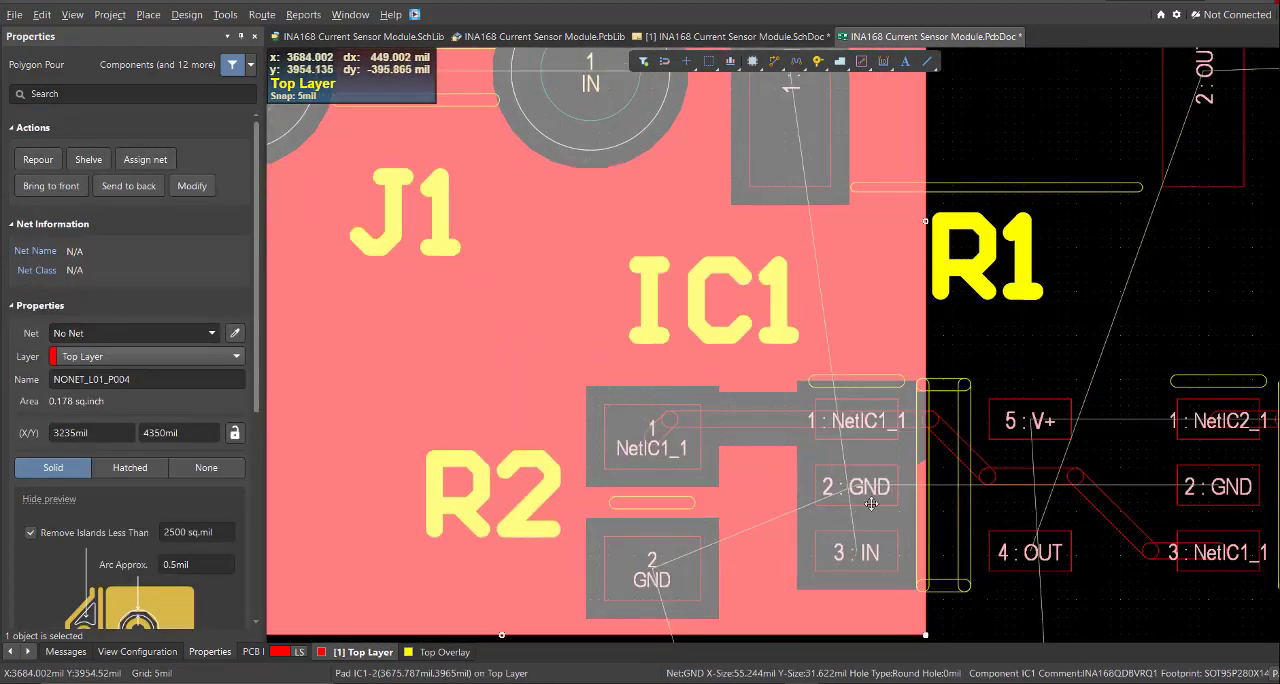
- Assign the new polygon pour around J1 to net IN and name it IN
{"action": "scroll", "coordinate": [900, 434], "scroll_direction": "down", "scroll_amount": 4, "text": "ctrl"}
{"action": "left_click", "coordinate": [886, 480]}
{"action": "scroll", "coordinate": [705, 394], "scroll_direction": "up", "scroll_amount": 1, "text": "ctrl"}
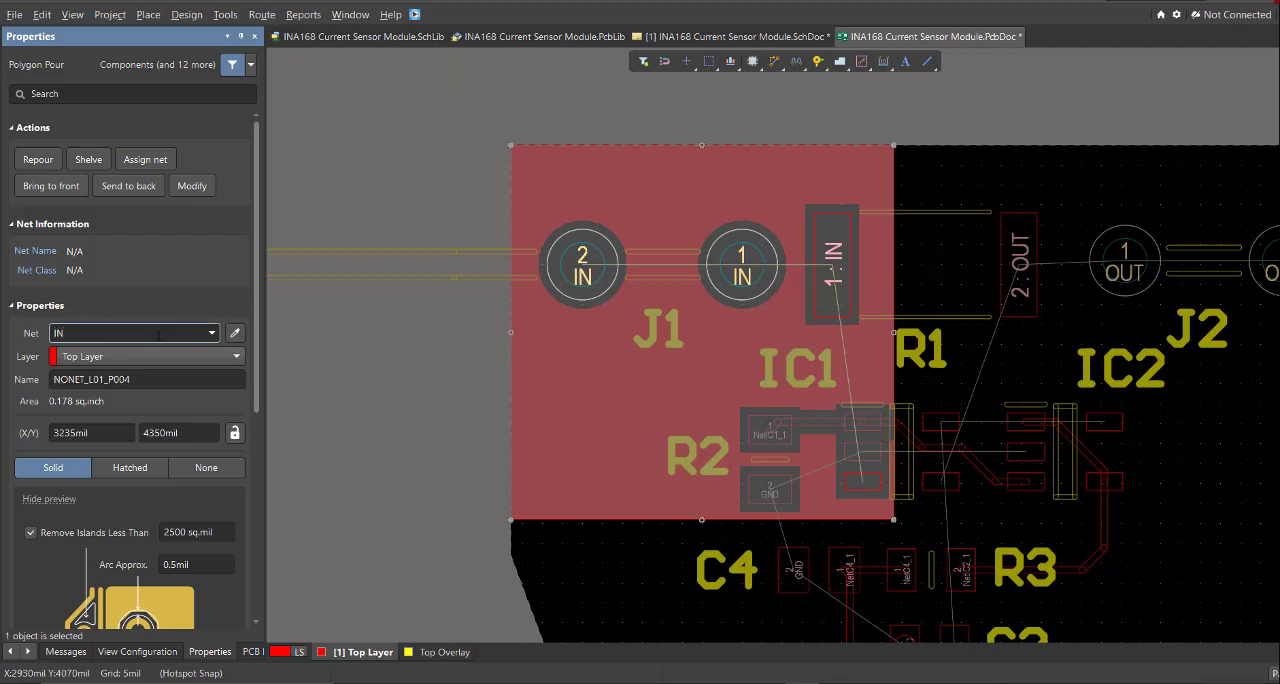
{"action": "key", "text": "Return"}
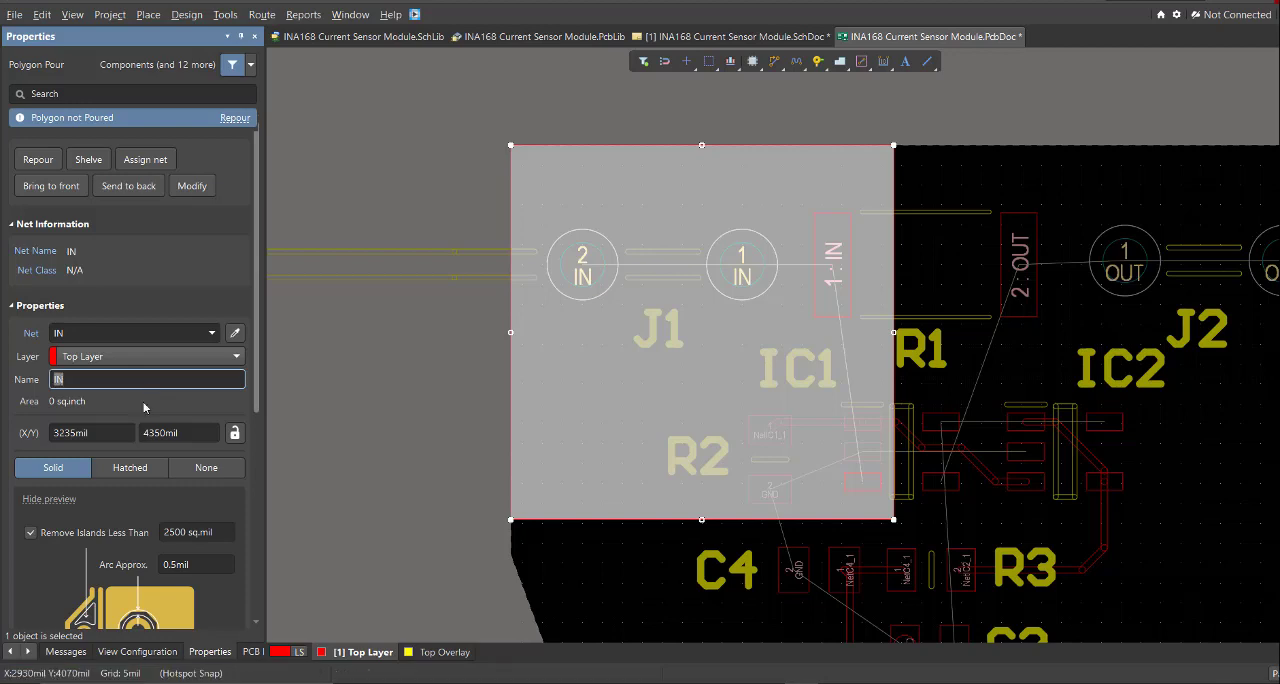
{"action": "right_click_drag", "start_coordinate": [673, 414], "coordinate": [628, 412]}
{"action": "scroll", "coordinate": [627, 411], "scroll_direction": "up", "scroll_amount": 1, "text": "ctrl"}
{"action": "right_click_drag", "start_coordinate": [690, 387], "coordinate": [671, 357]}
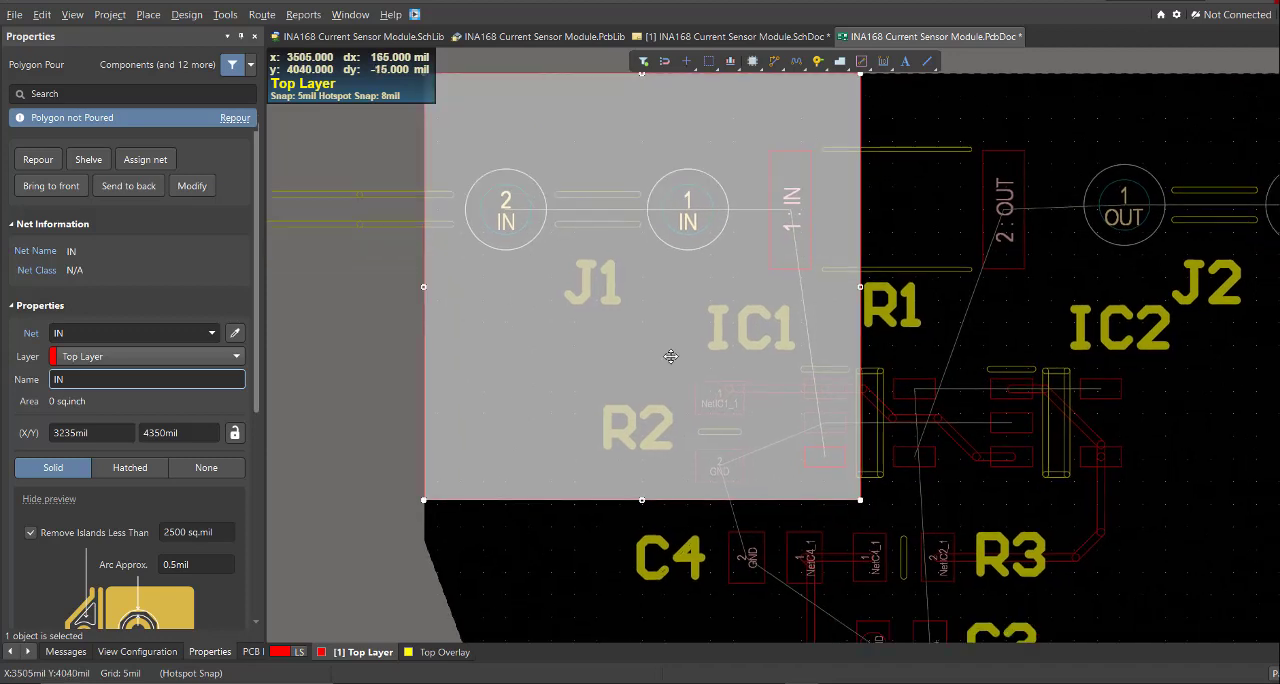
- Repour the IN polygon so it connects to the IN pads of J1, R1 and IC1
{"action": "left_click", "coordinate": [225, 15]}
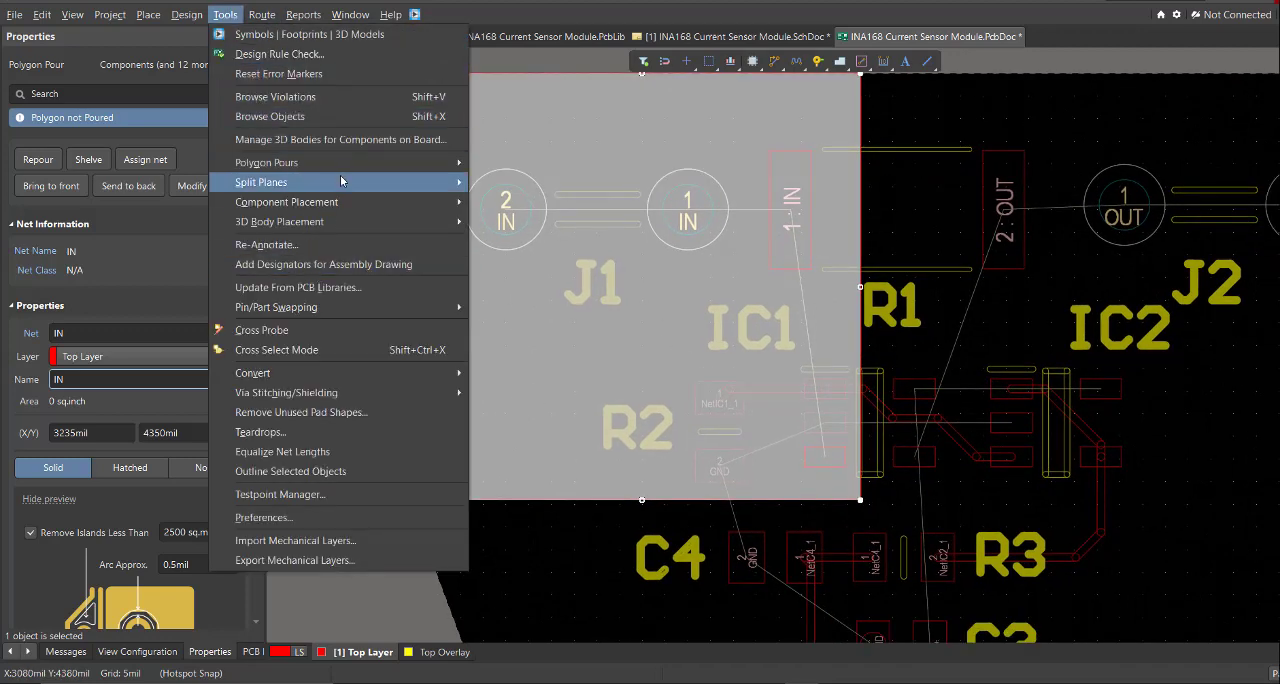
{"action": "mouse_move", "coordinate": [379, 166]}
{"action": "left_click", "coordinate": [531, 256]}
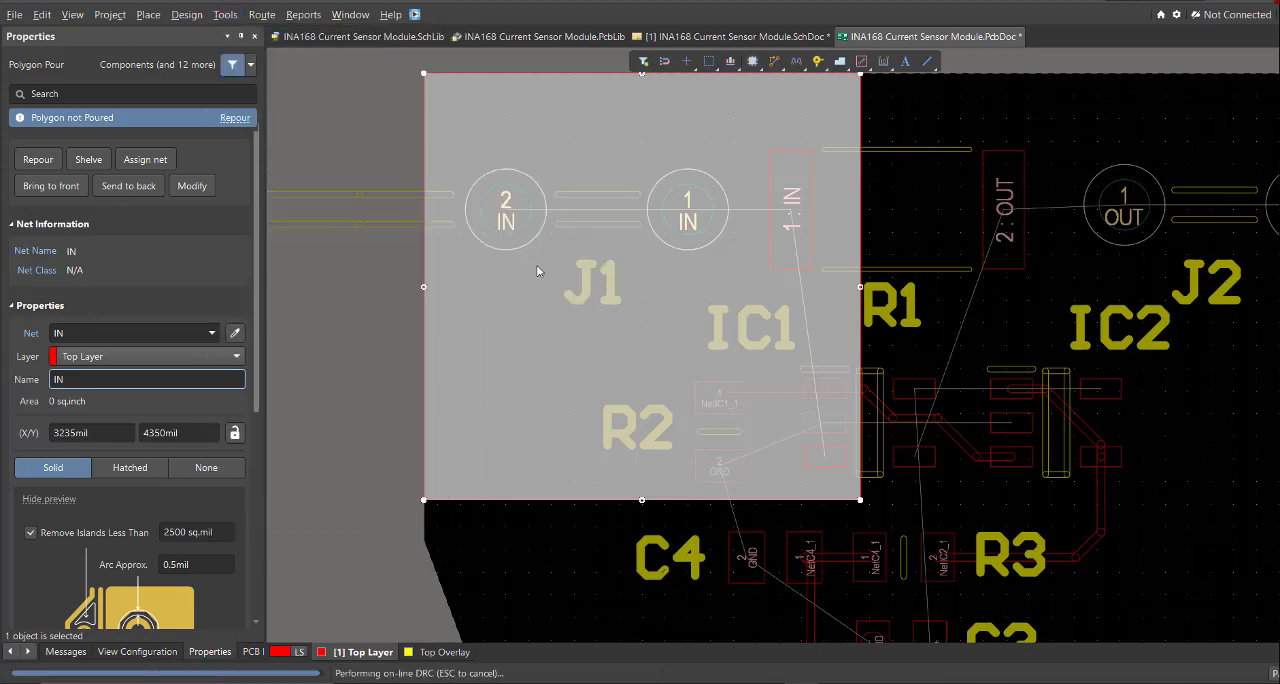
{"action": "scroll", "coordinate": [639, 289], "scroll_direction": "down", "scroll_amount": 2, "text": "ctrl"}
{"action": "scroll", "coordinate": [420, 346], "scroll_direction": "up", "scroll_amount": 1, "text": "ctrl"}
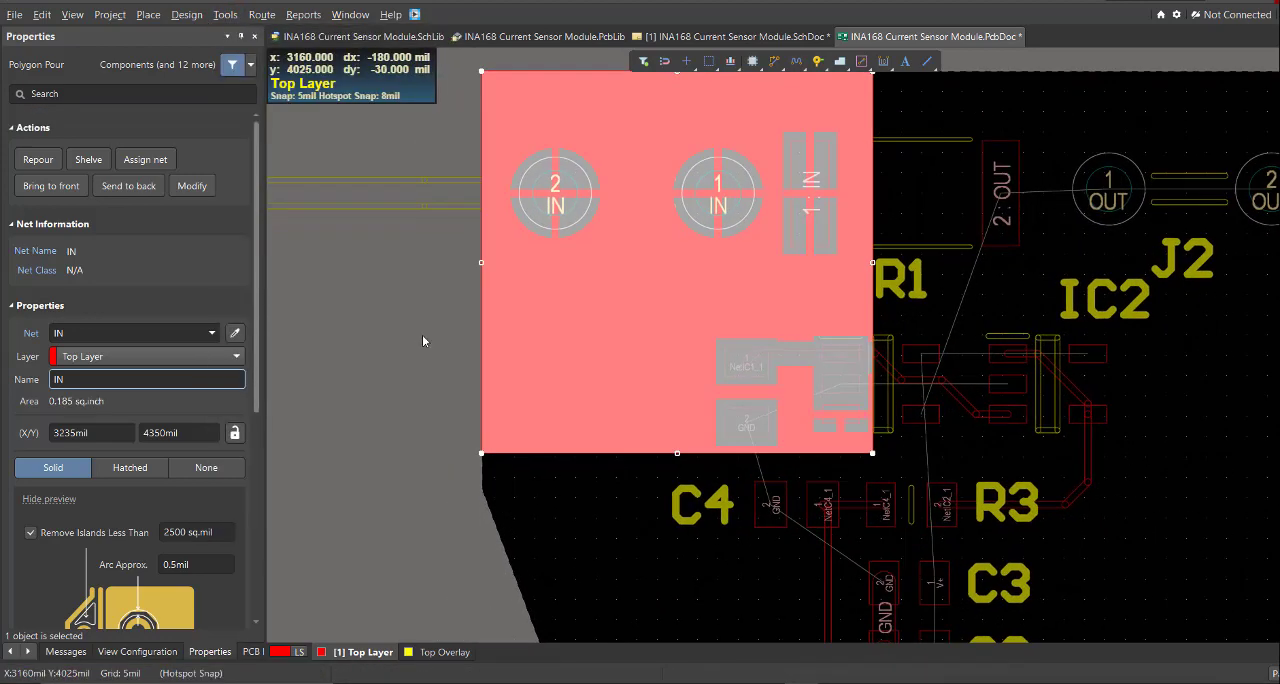
{"action": "left_click", "coordinate": [422, 340]}
- Examine the IN pour and the unrouted OUT, V+ and GND connections around R1, J2, the ICs and C1 to C3
{"action": "scroll", "coordinate": [655, 163], "scroll_direction": "up", "scroll_amount": 2, "text": "ctrl"}
{"action": "scroll", "coordinate": [756, 275], "scroll_direction": "up", "scroll_amount": 1}
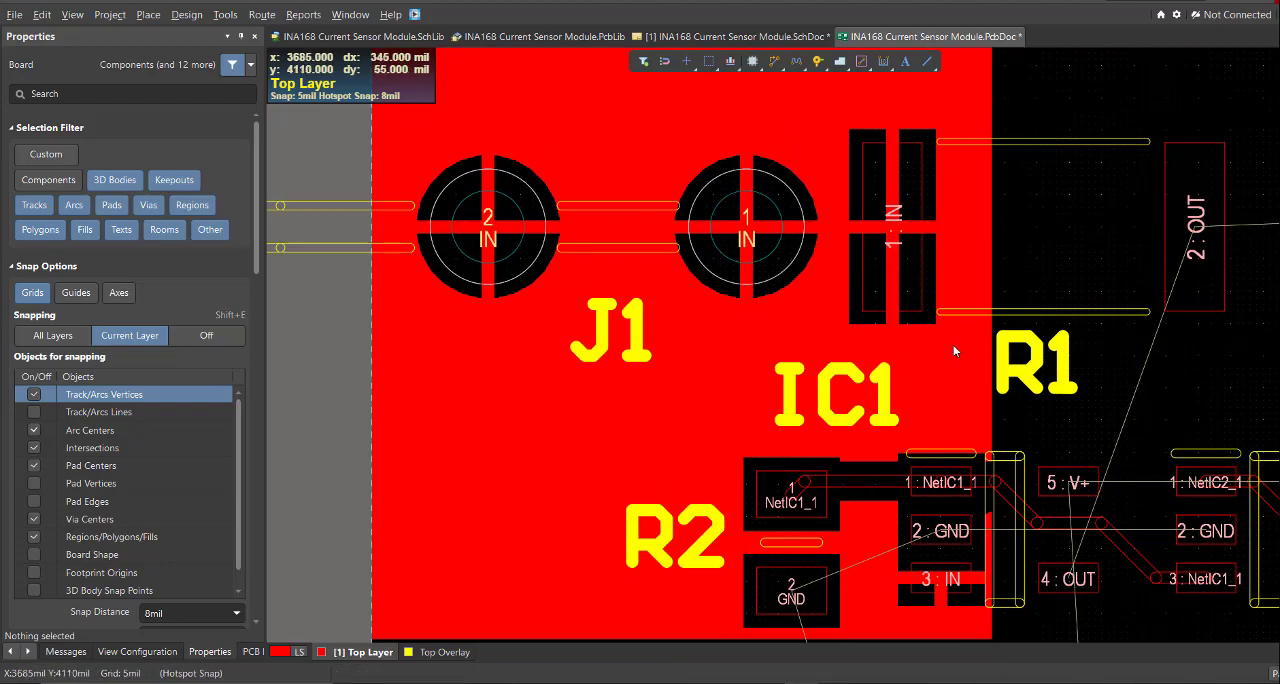
{"action": "scroll", "coordinate": [954, 351], "scroll_direction": "down", "scroll_amount": 4, "text": "ctrl"}
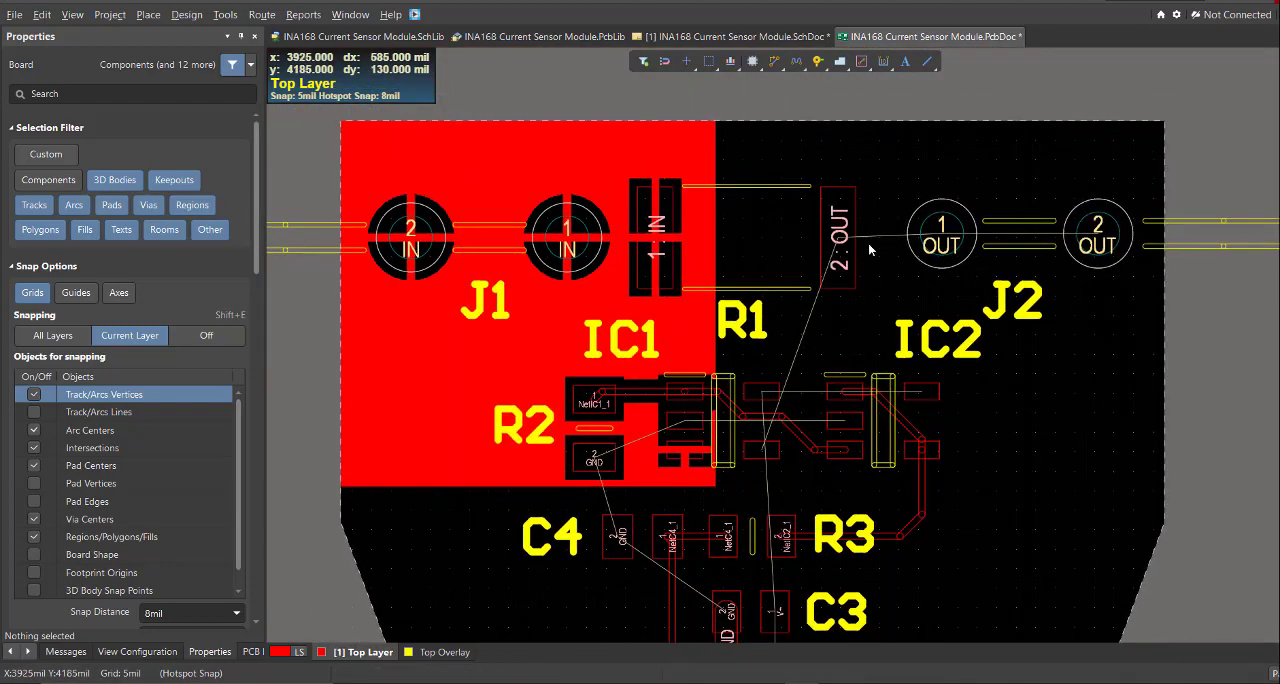
{"action": "scroll", "coordinate": [868, 248], "scroll_direction": "up", "scroll_amount": 2, "text": "ctrl"}
{"action": "scroll", "coordinate": [910, 300], "scroll_direction": "down", "scroll_amount": 4, "text": "ctrl"}
{"action": "scroll", "coordinate": [790, 490], "scroll_direction": "down", "scroll_amount": 3}
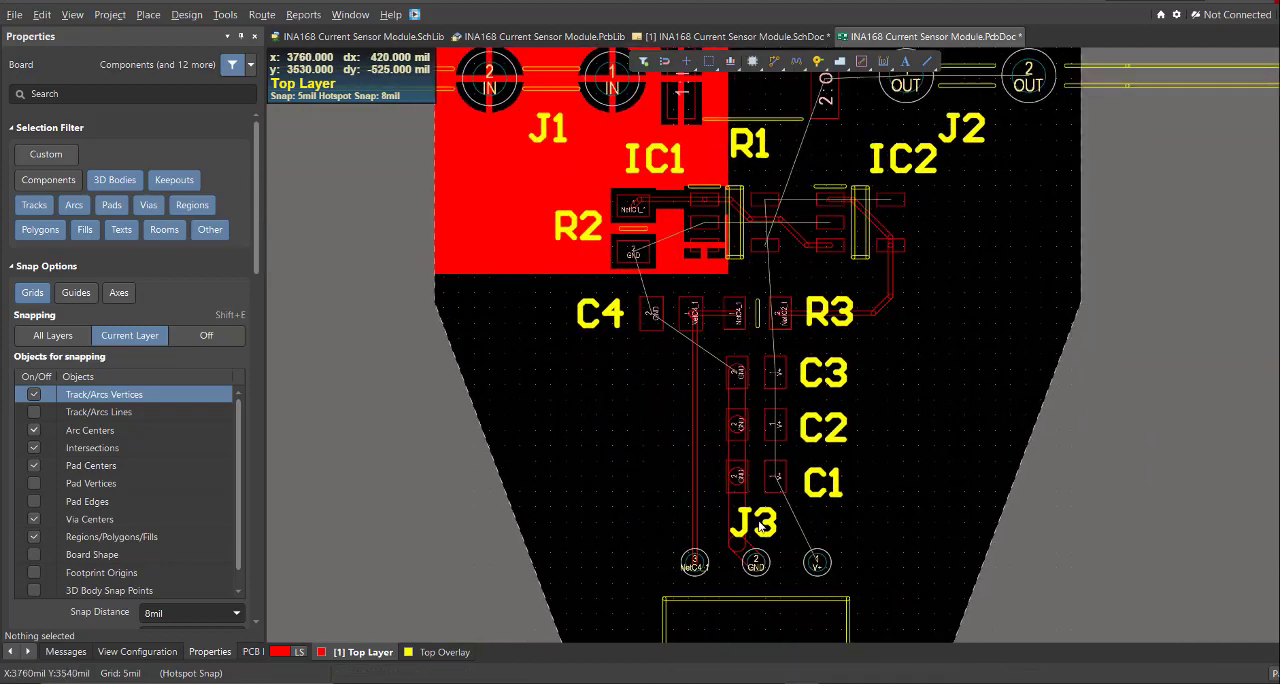
{"action": "scroll", "coordinate": [760, 527], "scroll_direction": "up", "scroll_amount": 3, "text": "ctrl"}
{"action": "scroll", "coordinate": [746, 425], "scroll_direction": "down", "scroll_amount": 2, "text": "ctrl"}
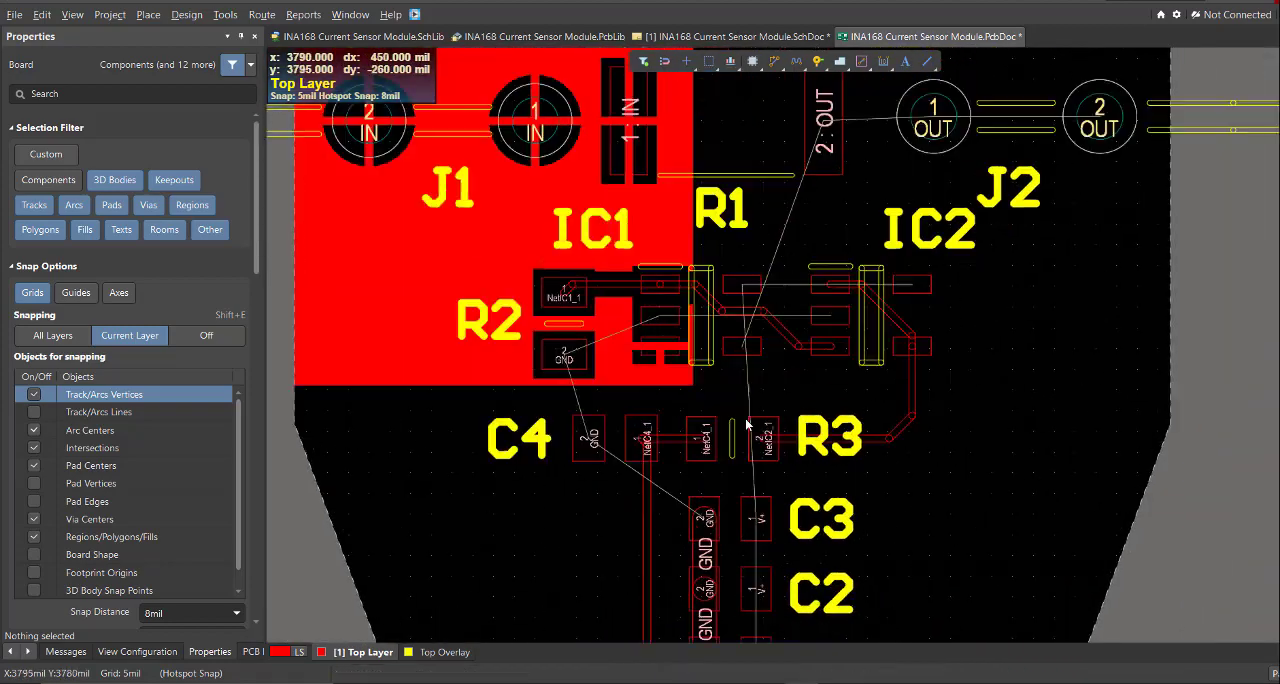
{"action": "right_click_drag", "start_coordinate": [710, 320], "coordinate": [697, 417]}
- Try a rectangular Top Layer polygon pour beside the IN pour, covering R1 pad 2, J2 and all of IC2
{"action": "key", "text": "p"}
{"action": "key", "text": "g"}
{"action": "right_click_drag", "start_coordinate": [808, 327], "coordinate": [771, 332]}
{"action": "key", "text": "p"}
{"action": "key", "text": "g"}
{"action": "left_click", "coordinate": [651, 105]}
{"action": "left_click", "coordinate": [1122, 102]}
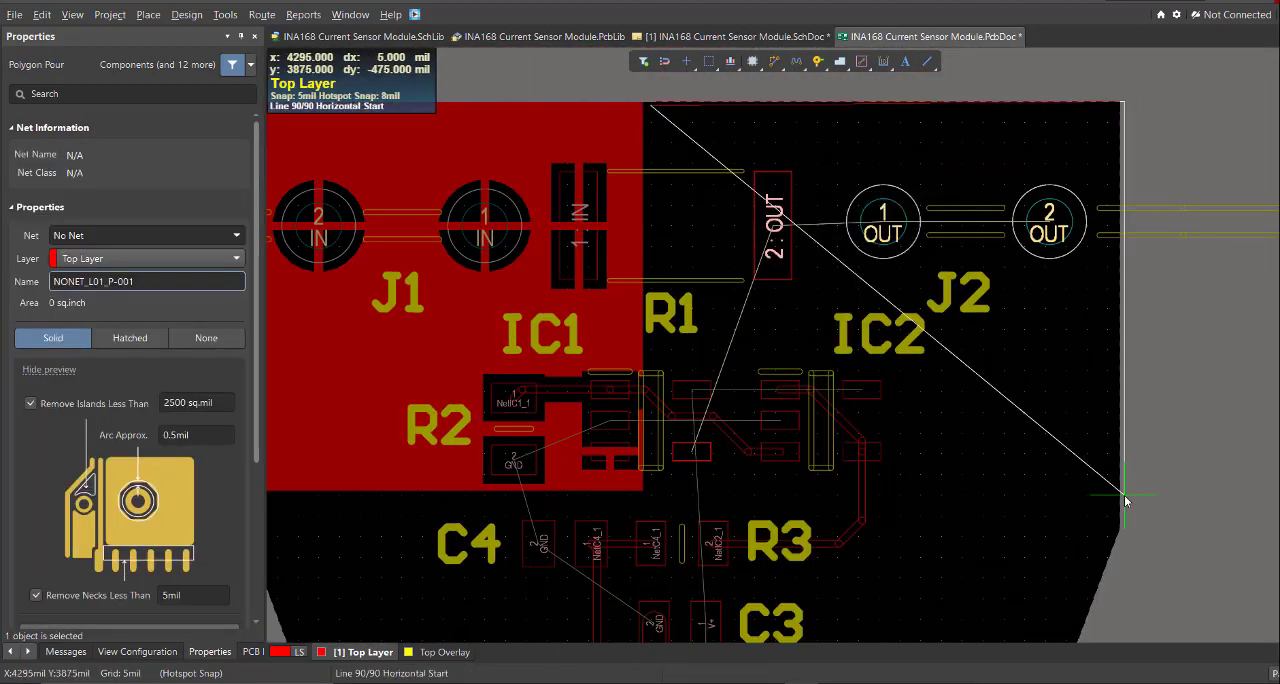
{"action": "left_click", "coordinate": [1125, 497]}
{"action": "scroll", "coordinate": [726, 423], "scroll_direction": "up", "scroll_amount": 2, "text": "ctrl"}
{"action": "left_click", "coordinate": [726, 423]}
{"action": "scroll", "coordinate": [640, 128], "scroll_direction": "up", "scroll_amount": 3, "text": "ctrl"}
{"action": "left_click", "coordinate": [617, 122]}
{"action": "right_click", "coordinate": [623, 128]}
{"action": "right_click", "coordinate": [708, 171]}
{"action": "scroll", "coordinate": [729, 301], "scroll_direction": "down", "scroll_amount": 2, "text": "ctrl"}
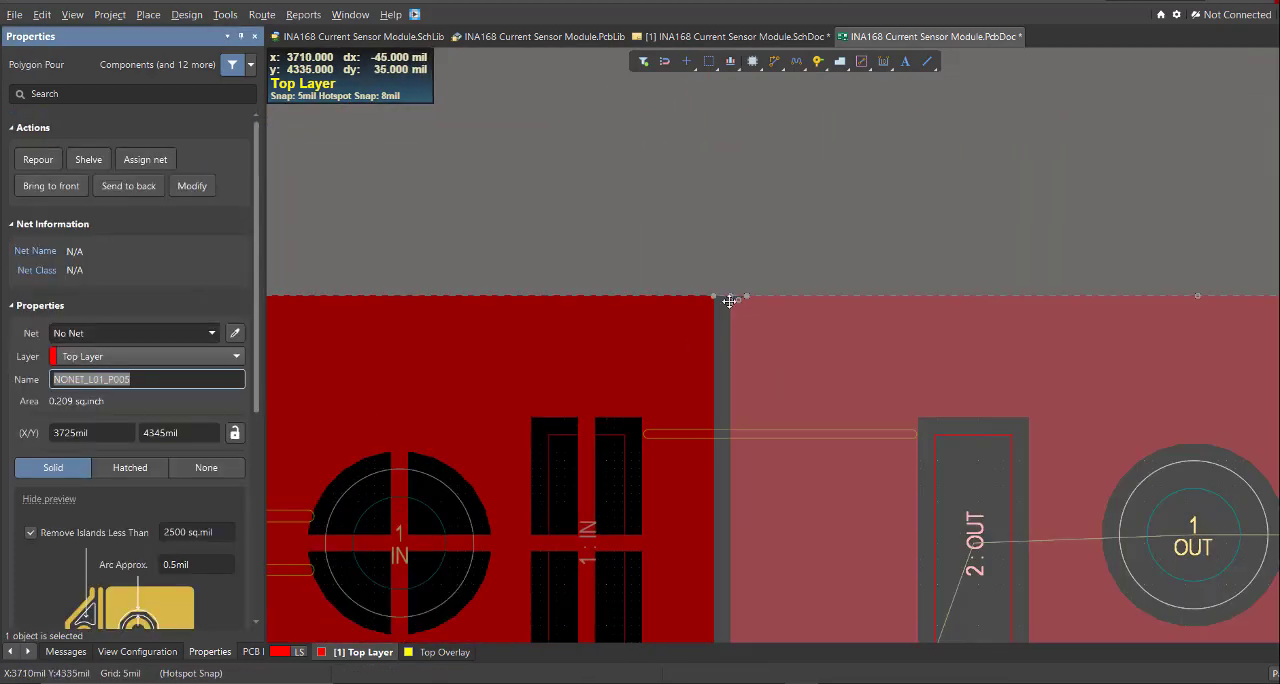
- Assign the rectangular pour around J2 to net OUT, name it OUT and repour it
{"action": "left_click", "coordinate": [128, 333]}
{"action": "type", "text": "OUT"}
{"action": "right_click_drag", "start_coordinate": [729, 301], "coordinate": [611, 176]}
{"action": "left_click", "coordinate": [140, 379]}
{"action": "type", "text": "OUT"}
{"action": "scroll", "coordinate": [698, 148], "scroll_direction": "down", "scroll_amount": 2, "text": "ctrl"}
{"action": "left_click", "coordinate": [659, 141]}
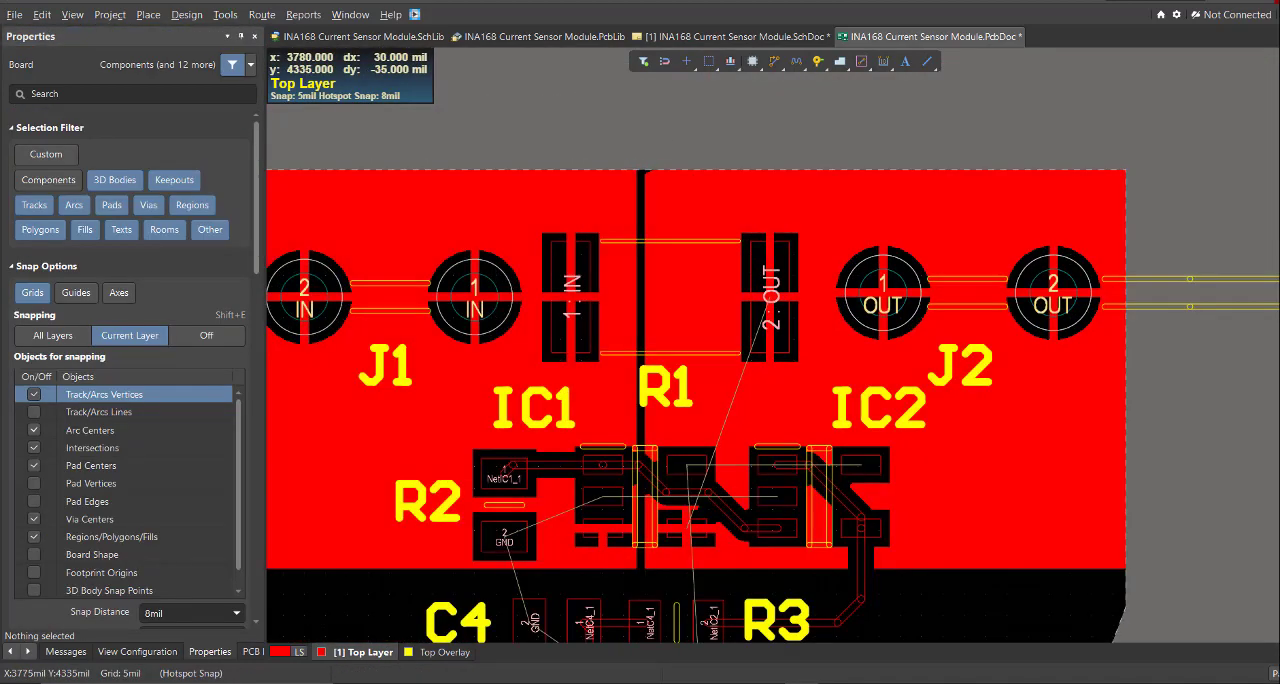
- Check the rectangular OUT pour against the V+ pads of both ICs and delete it
{"action": "left_click", "coordinate": [687, 199]}
{"action": "scroll", "coordinate": [641, 171], "scroll_direction": "up", "scroll_amount": 10, "text": "ctrl"}
{"action": "left_click_drag", "start_coordinate": [777, 189], "coordinate": [711, 163]}
{"action": "scroll", "coordinate": [640, 205], "scroll_direction": "down", "scroll_amount": 8, "text": "ctrl"}
{"action": "right_click_drag", "start_coordinate": [711, 314], "coordinate": [692, 101]}
{"action": "left_click", "coordinate": [774, 251], "text": "ctrl"}
{"action": "scroll", "coordinate": [757, 257], "scroll_direction": "down", "scroll_amount": 3, "text": "ctrl"}
{"action": "right_click_drag", "start_coordinate": [678, 519], "coordinate": [682, 399]}
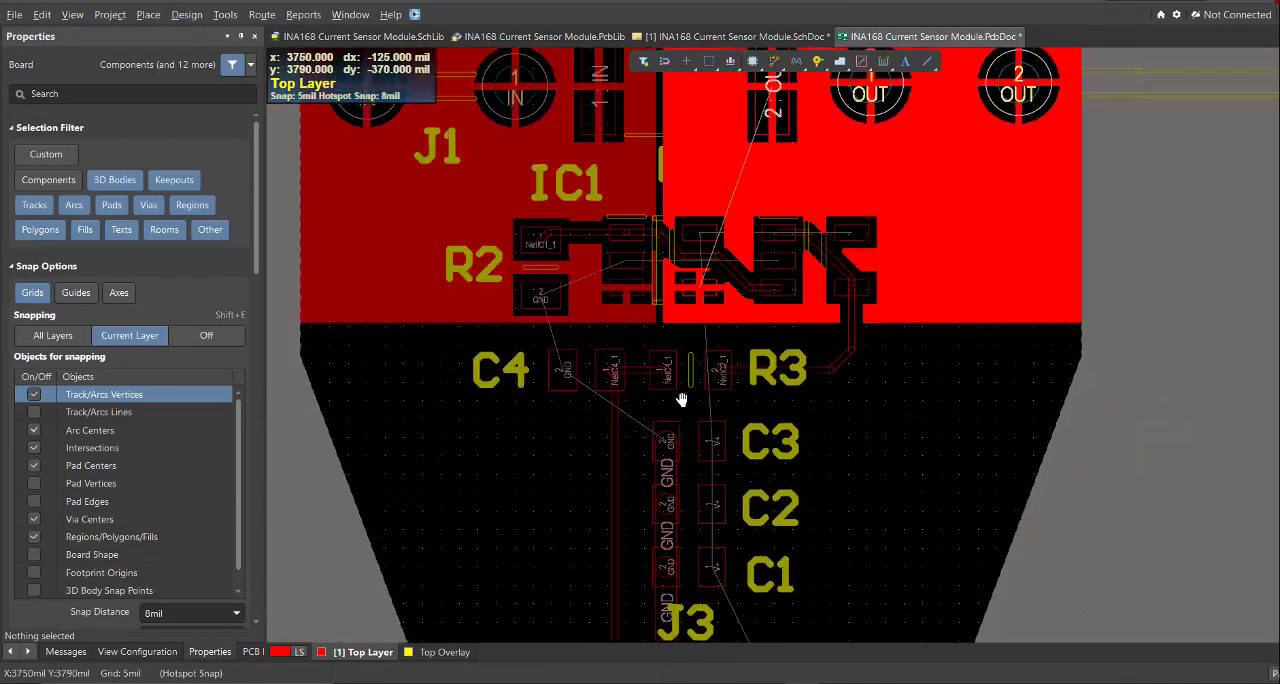
{"action": "scroll", "coordinate": [682, 399], "scroll_direction": "up", "scroll_amount": 2, "text": "ctrl"}
{"action": "left_click", "coordinate": [740, 489], "text": "ctrl"}
{"action": "left_click", "coordinate": [963, 569]}
{"action": "key", "text": "Delete"}
- Draw a Top Layer polygon pour around R1 pad 2 and J2, with a narrow leg running down to enclose IC1 pin 4
{"action": "key", "text": "p"}
{"action": "left_click", "coordinate": [1048, 378]}
{"action": "left_click", "coordinate": [640, 127]}
{"action": "scroll", "coordinate": [1191, 126], "scroll_direction": "up", "scroll_amount": 4, "text": "ctrl"}
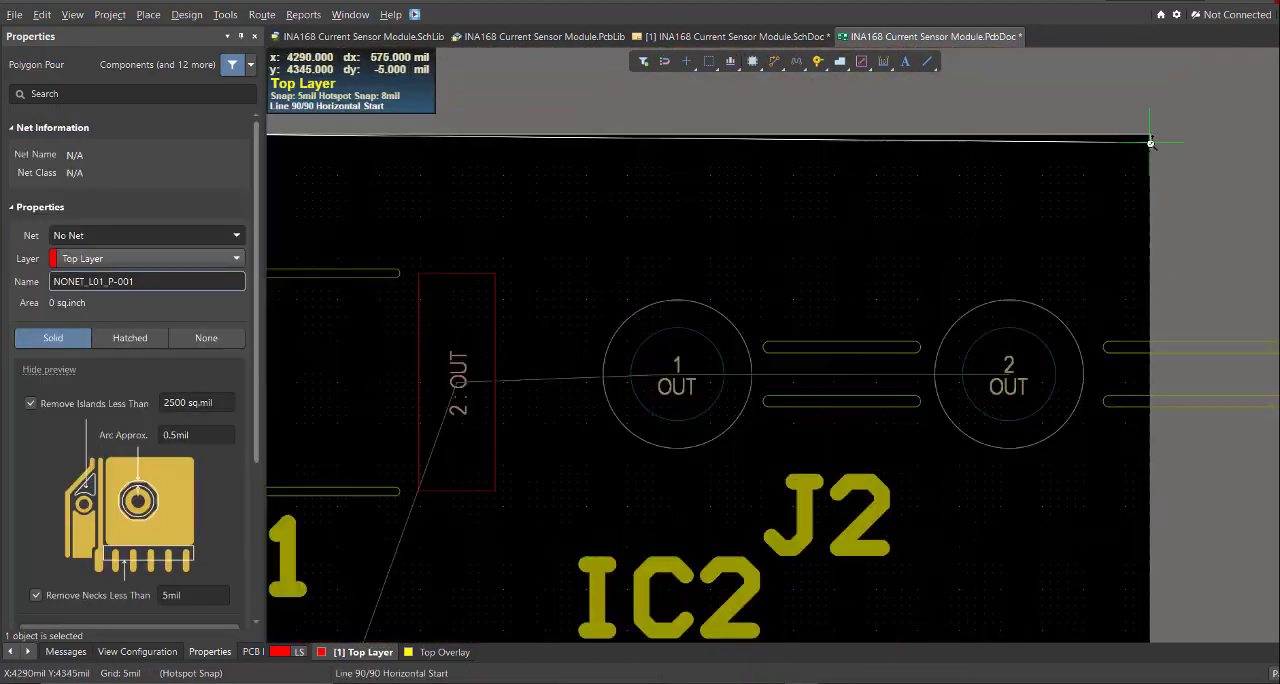
{"action": "left_click", "coordinate": [1150, 138]}
{"action": "scroll", "coordinate": [1140, 150], "scroll_direction": "down", "scroll_amount": 1, "text": "ctrl"}
{"action": "left_click", "coordinate": [768, 406]}
{"action": "scroll", "coordinate": [735, 390], "scroll_direction": "down", "scroll_amount": 2, "text": "ctrl"}
{"action": "left_click", "coordinate": [620, 445]}
{"action": "scroll", "coordinate": [575, 565], "scroll_direction": "up", "scroll_amount": 4, "text": "ctrl"}
{"action": "left_click", "coordinate": [908, 525]}
{"action": "scroll", "coordinate": [658, 595], "scroll_direction": "up", "scroll_amount": 4, "text": "ctrl"}
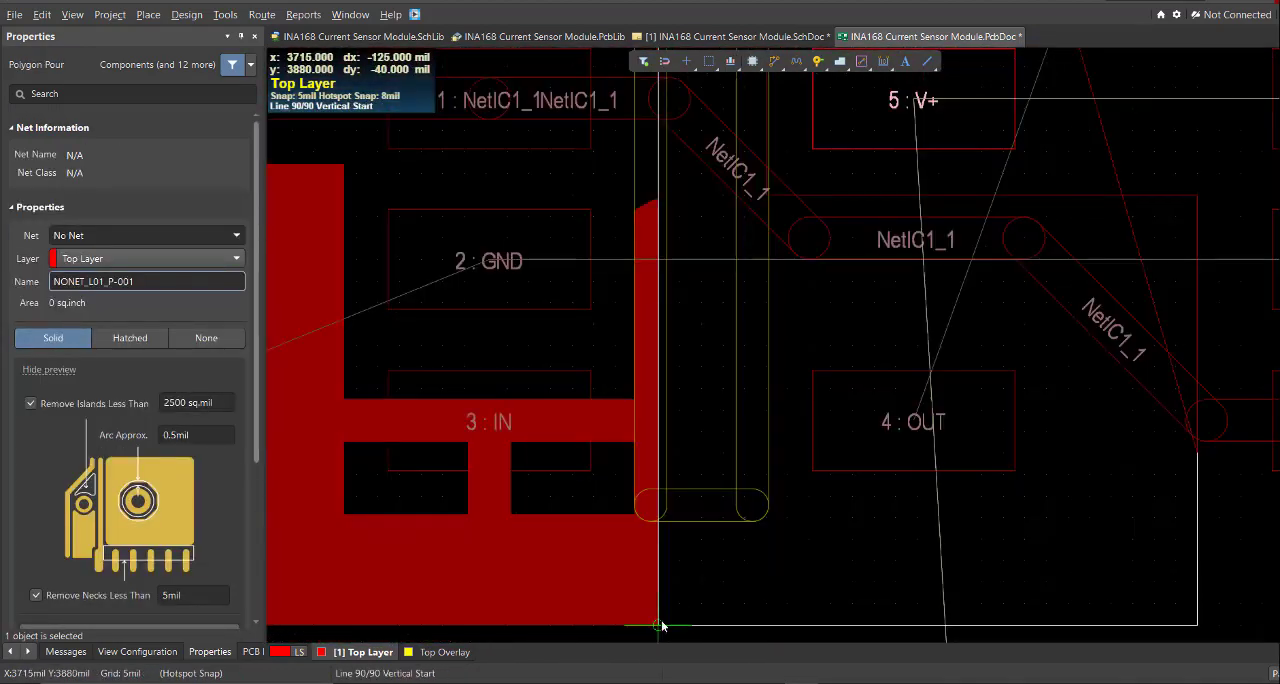
{"action": "left_click", "coordinate": [658, 625]}
{"action": "scroll", "coordinate": [660, 600], "scroll_direction": "down", "scroll_amount": 6, "text": "ctrl"}
{"action": "left_click", "coordinate": [638, 257]}
{"action": "right_click", "coordinate": [802, 222]}
- Reroute NetIC1_1 from the track between R2 and IC1 pin 1 down beneath IC1 and across to IC2 pin 3
{"action": "scroll", "coordinate": [802, 222], "scroll_direction": "down", "scroll_amount": 7, "text": "ctrl"}
{"action": "scroll", "coordinate": [812, 418], "scroll_direction": "up", "scroll_amount": 2, "text": "ctrl"}
{"action": "key", "text": "ctrl+w"}
{"action": "left_click", "coordinate": [633, 305]}
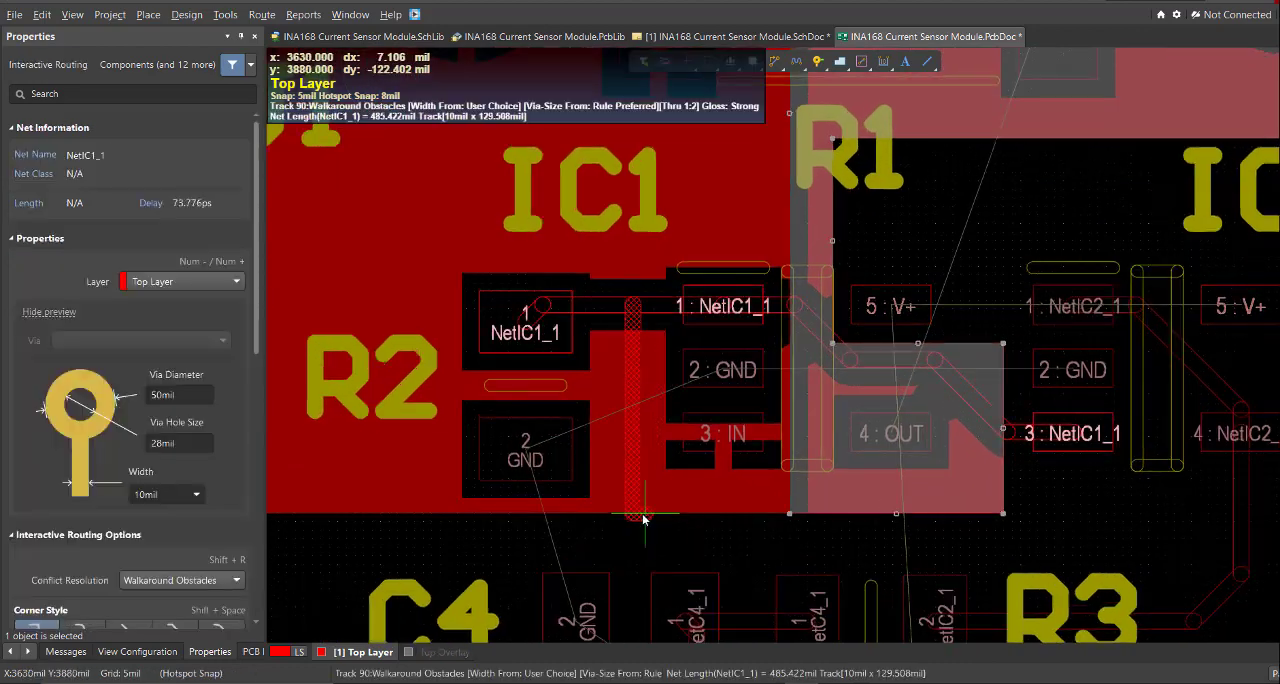
{"action": "left_click", "coordinate": [678, 530]}
{"action": "left_click", "coordinate": [1073, 433]}
- Assign the polygon pour around J2 and IC1 pin 4 to net OUT, name it OUT and repour it
{"action": "scroll", "coordinate": [897, 409], "scroll_direction": "up", "scroll_amount": 1, "text": "ctrl"}
{"action": "left_click", "coordinate": [789, 435]}
{"action": "left_click", "coordinate": [130, 333]}
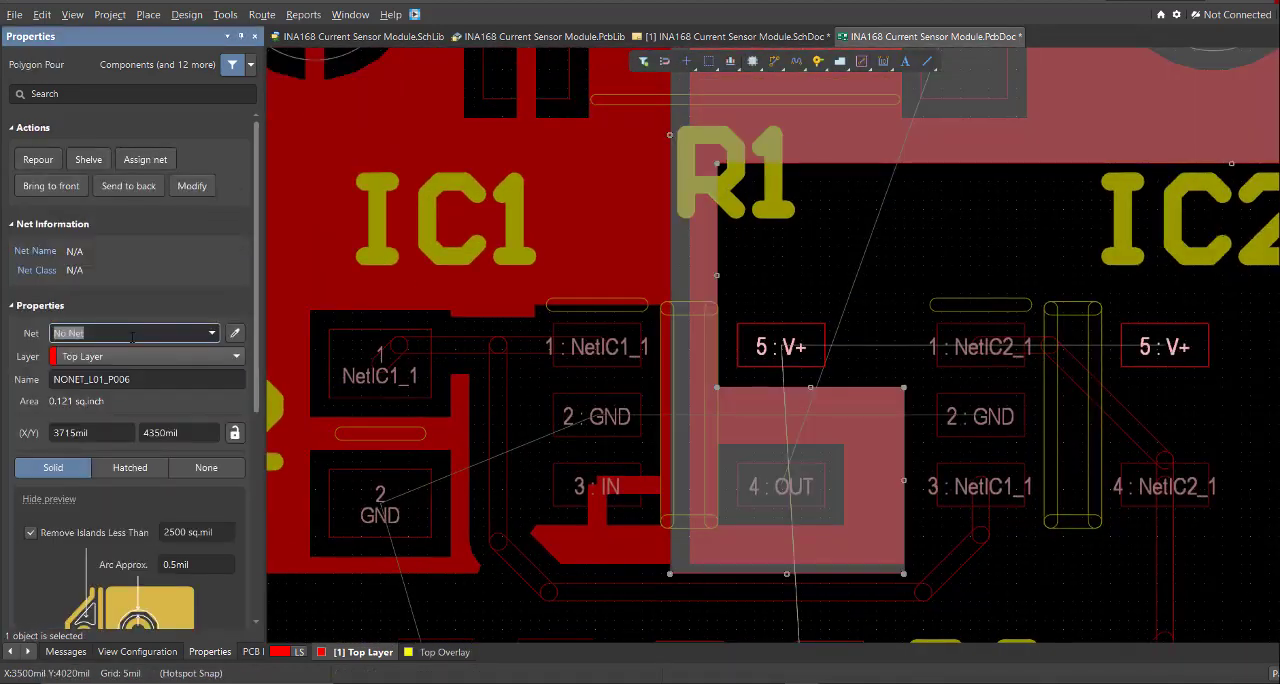
{"action": "type", "text": "OUT"}
{"action": "left_click", "coordinate": [112, 380]}
{"action": "type", "text": "OUT"}
{"action": "left_click", "coordinate": [38, 159]}
{"action": "scroll", "coordinate": [820, 440], "scroll_direction": "down", "scroll_amount": 2, "text": "ctrl"}
{"action": "key", "text": "p"}
{"action": "left_click", "coordinate": [915, 340]}
{"action": "right_click", "coordinate": [769, 411]}
{"action": "scroll", "coordinate": [700, 390], "scroll_direction": "up", "scroll_amount": 5, "text": "ctrl"}
- Draw a Top Layer polygon pour along the OUT and IN pour edges and the board outline, covering the rest of the board
{"action": "key", "text": "p"}
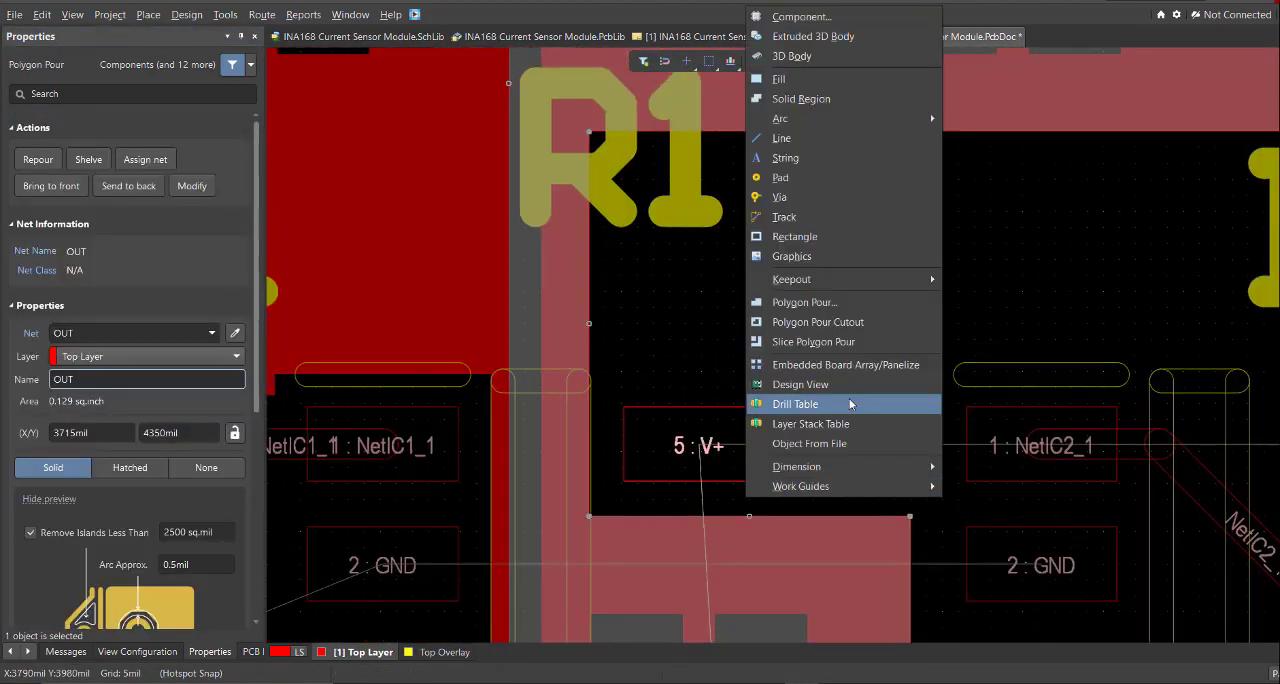
{"action": "left_click", "coordinate": [804, 302]}
{"action": "left_click", "coordinate": [910, 516]}
{"action": "left_click", "coordinate": [589, 516]}
{"action": "left_click", "coordinate": [589, 131]}
{"action": "scroll", "coordinate": [1174, 140], "scroll_direction": "up", "scroll_amount": 5, "text": "ctrl"}
{"action": "left_click", "coordinate": [1171, 188]}
{"action": "scroll", "coordinate": [1150, 200], "scroll_direction": "down", "scroll_amount": 5, "text": "ctrl"}
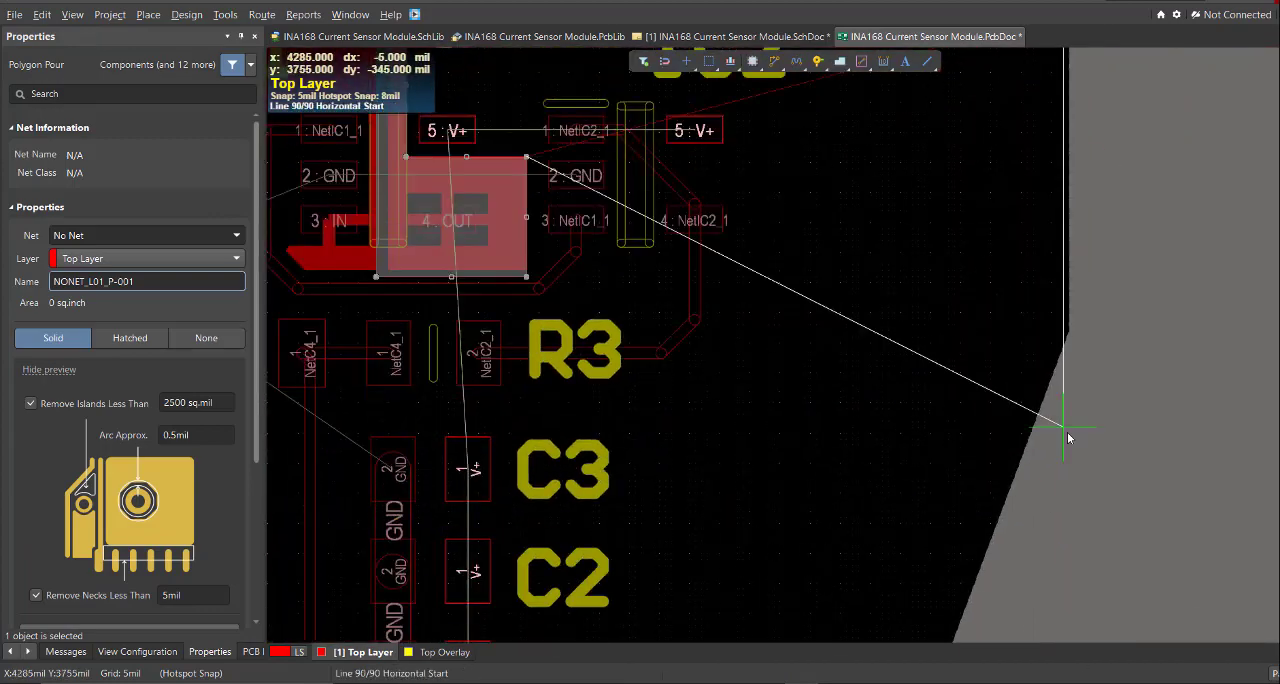
{"action": "left_click", "coordinate": [1068, 333]}
{"action": "key", "text": "shift+space"}
{"action": "scroll", "coordinate": [1117, 378], "scroll_direction": "up", "scroll_amount": 5, "text": "ctrl"}
{"action": "left_click", "coordinate": [1117, 378]}
{"action": "left_click", "coordinate": [540, 378]}
{"action": "scroll", "coordinate": [560, 370], "scroll_direction": "down", "scroll_amount": 5, "text": "ctrl"}
{"action": "scroll", "coordinate": [562, 262], "scroll_direction": "up", "scroll_amount": 5, "text": "ctrl"}
{"action": "left_click", "coordinate": [437, 203]}
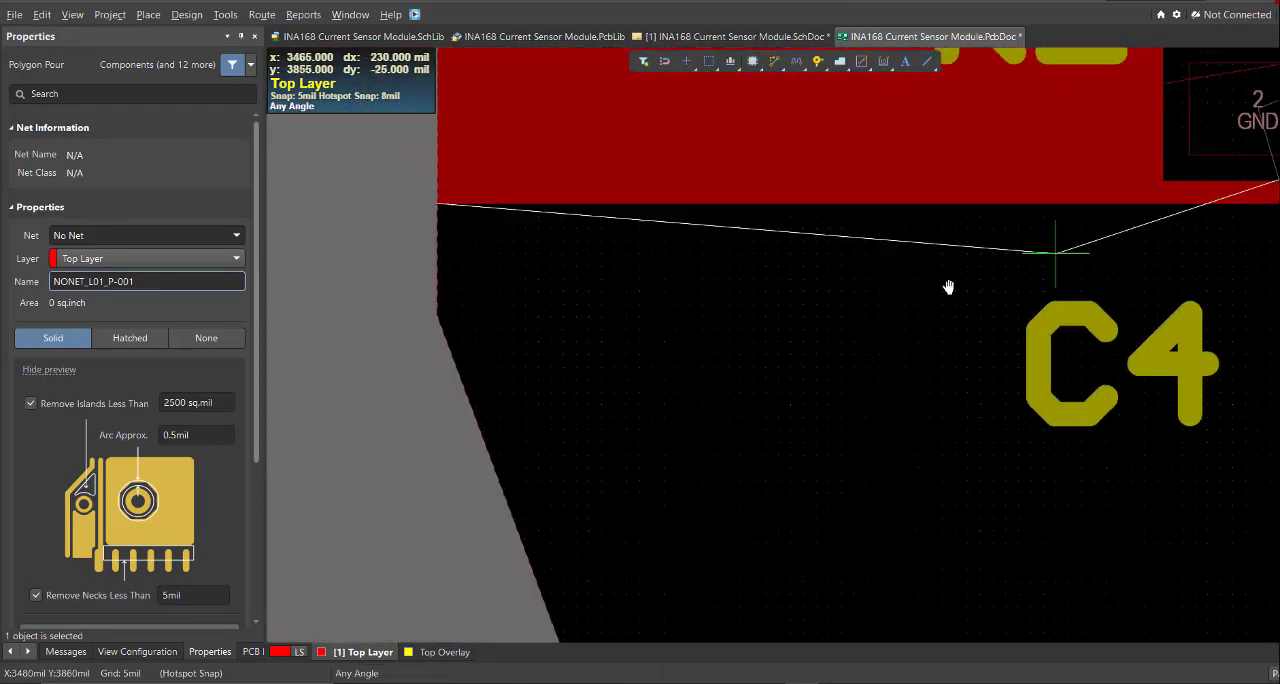
{"action": "left_click", "coordinate": [760, 300]}
{"action": "left_click", "coordinate": [930, 420]}
{"action": "scroll", "coordinate": [930, 420], "scroll_direction": "down", "scroll_amount": 6, "text": "ctrl"}
{"action": "right_click", "coordinate": [925, 323]}
{"action": "scroll", "coordinate": [1069, 206], "scroll_direction": "up", "scroll_amount": 5, "text": "ctrl"}
- Assign the large polygon pour over the rest of the board to net V+ and repour it
{"action": "left_click", "coordinate": [708, 231]}
{"action": "left_click", "coordinate": [130, 333]}
{"action": "type", "text": "V+"}
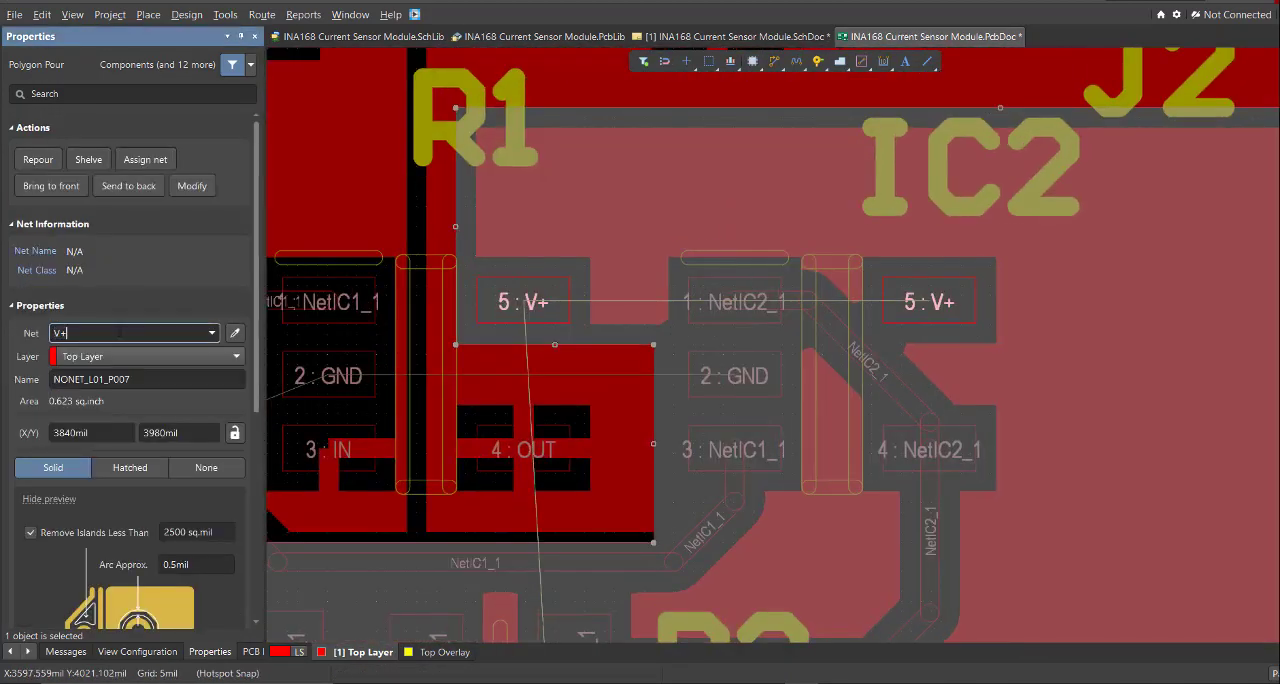
{"action": "left_click", "coordinate": [197, 382]}
{"action": "left_click", "coordinate": [235, 118]}
{"action": "scroll", "coordinate": [896, 248], "scroll_direction": "down", "scroll_amount": 5, "text": "ctrl"}
{"action": "left_click", "coordinate": [450, 320]}
- Examine the unrouted GND connections between R2, C4, C3 and pin 2 of both ICs
{"action": "scroll", "coordinate": [600, 290], "scroll_direction": "down", "scroll_amount": 3, "text": "ctrl"}
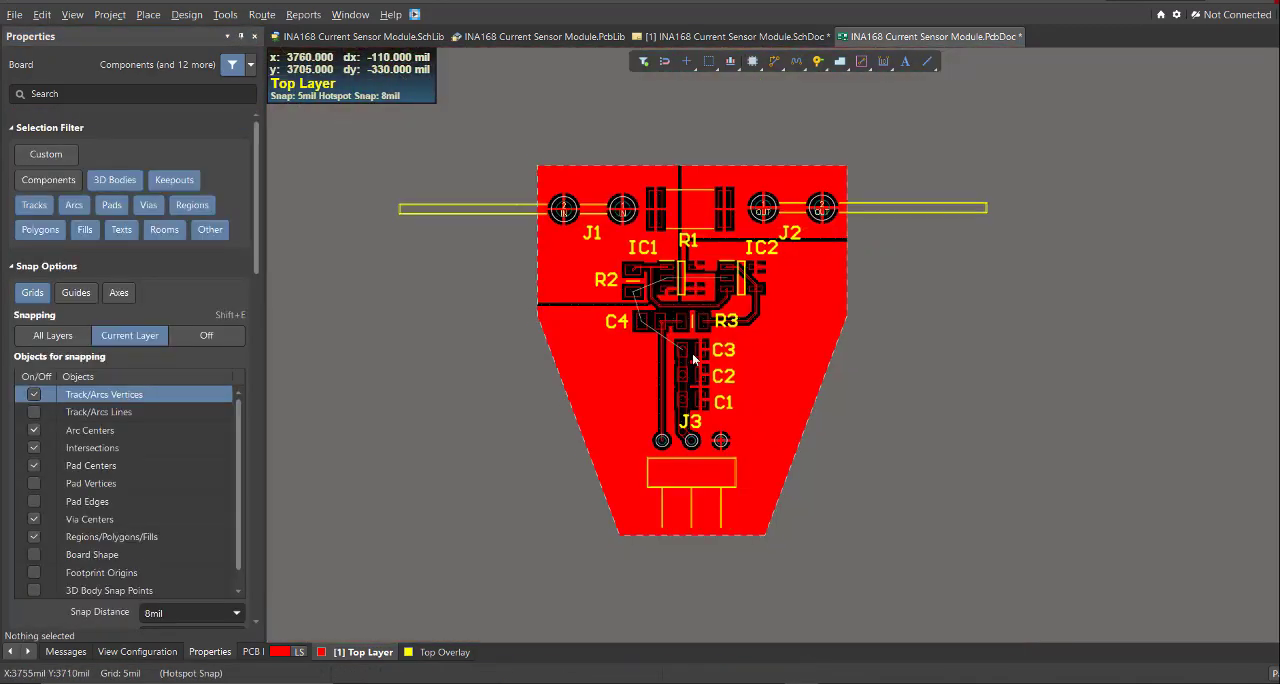
{"action": "scroll", "coordinate": [684, 325], "scroll_direction": "up", "scroll_amount": 3, "text": "ctrl"}
{"action": "scroll", "coordinate": [640, 260], "scroll_direction": "up", "scroll_amount": 4, "text": "ctrl"}
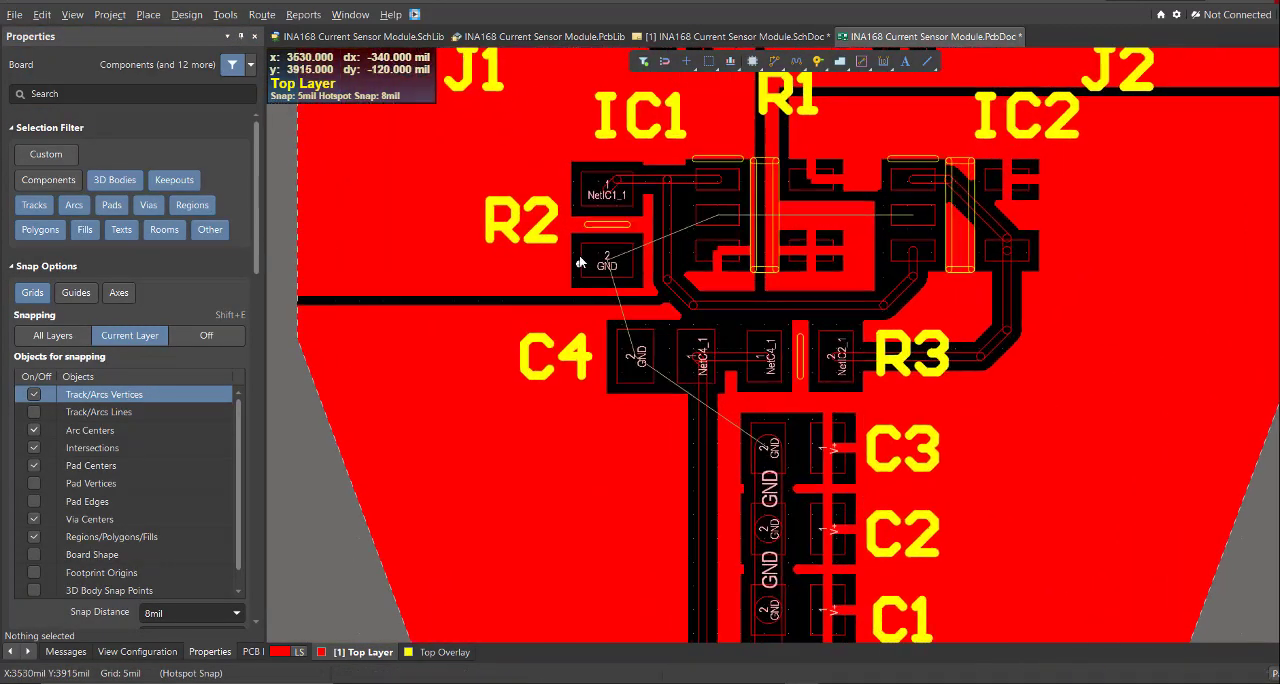
{"action": "scroll", "coordinate": [646, 278], "scroll_direction": "down", "scroll_amount": 5, "text": "ctrl"}
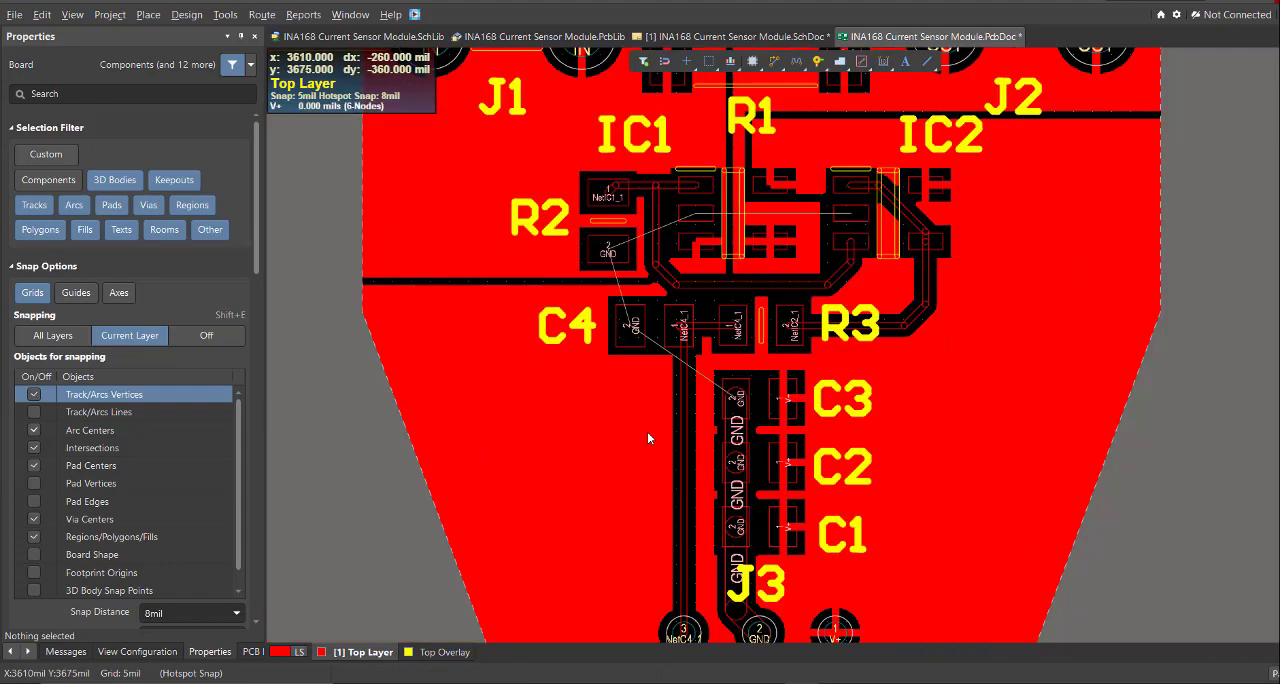
{"action": "scroll", "coordinate": [649, 428], "scroll_direction": "down", "scroll_amount": 3, "text": "ctrl"}
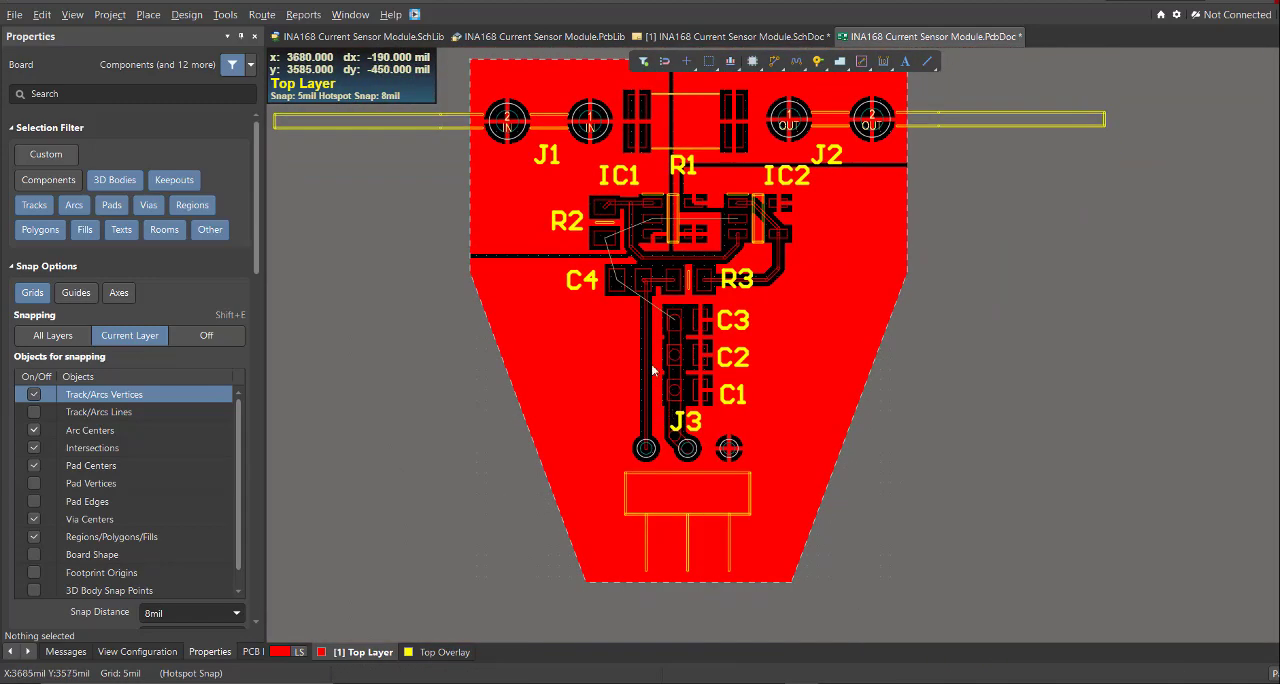
{"action": "scroll", "coordinate": [616, 260], "scroll_direction": "up", "scroll_amount": 5, "text": "ctrl"}
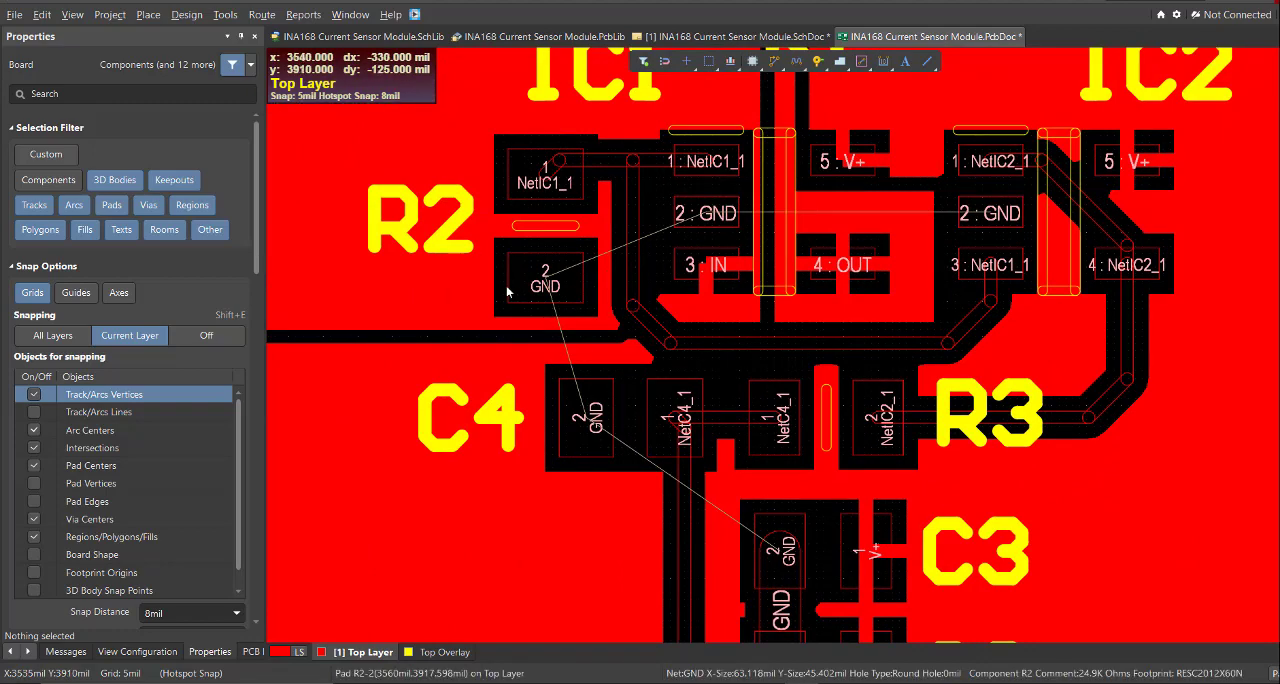
{"action": "scroll", "coordinate": [602, 305], "scroll_direction": "up", "scroll_amount": 3, "text": "ctrl"}
- Route a short 10 mil GND track on the Top Layer straight out from R2 pad 2, away from IC1
{"action": "right_click_drag", "start_coordinate": [521, 277], "coordinate": [677, 401]}
{"action": "key", "text": "ctrl+w"}
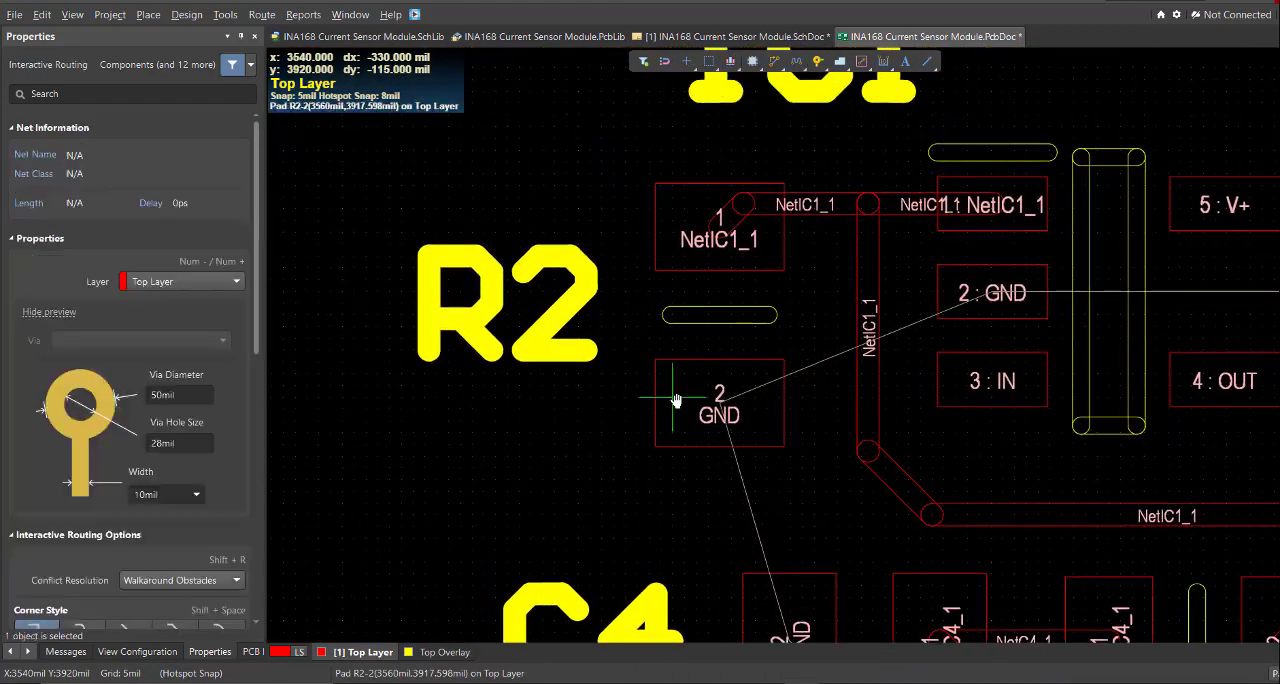
{"action": "scroll", "coordinate": [683, 401], "scroll_direction": "up", "scroll_amount": 1, "text": "ctrl"}
{"action": "left_click", "coordinate": [634, 409]}
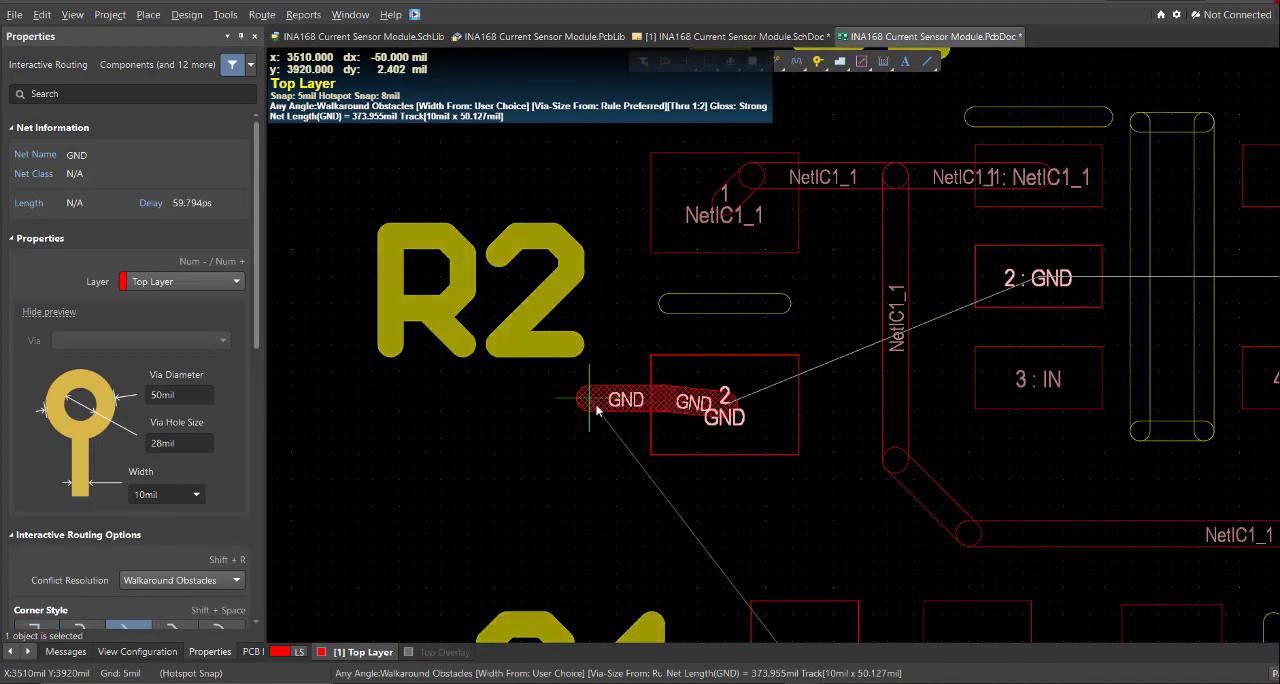
{"action": "left_click", "coordinate": [588, 411]}
{"action": "right_click", "coordinate": [588, 411]}
{"action": "right_click", "coordinate": [588, 411]}
{"action": "left_click_drag", "start_coordinate": [509, 375], "coordinate": [642, 473]}
- Place a via at the free end of R2's GND track and copy the track and via, using the pad centre as reference
{"action": "left_click", "coordinate": [147, 15]}
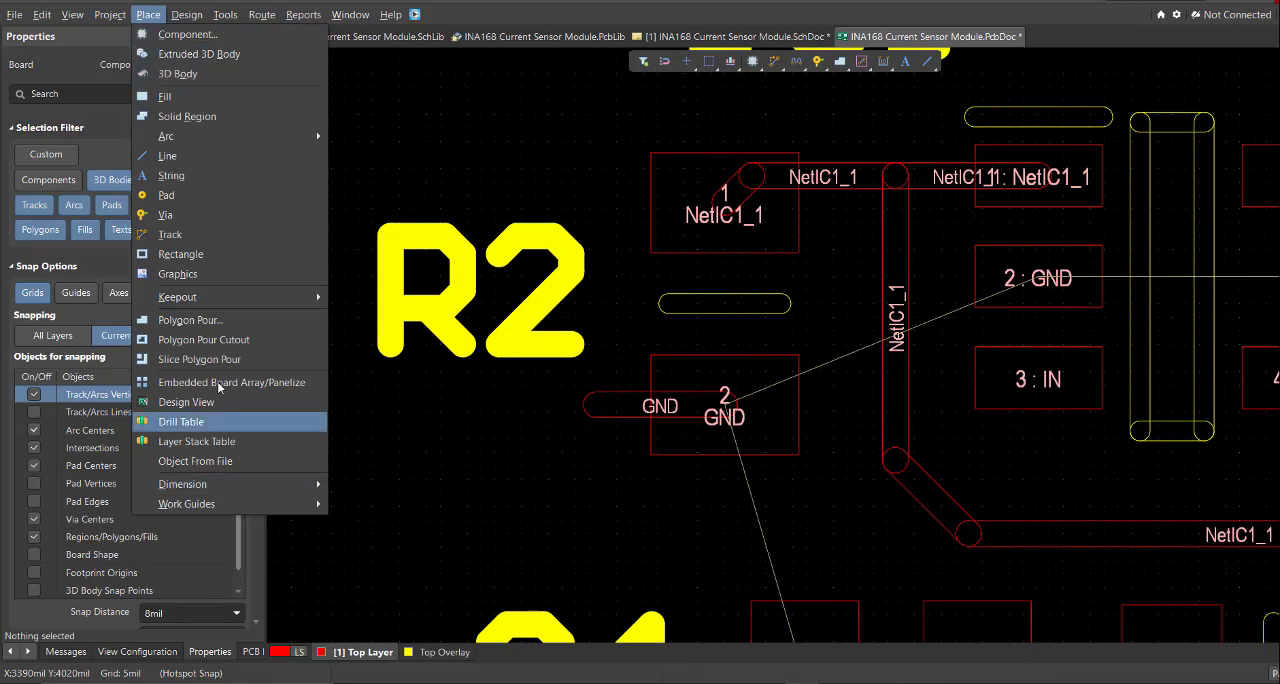
{"action": "left_click", "coordinate": [165, 217]}
{"action": "left_click_drag", "start_coordinate": [596, 497], "coordinate": [548, 387]}
{"action": "scroll", "coordinate": [617, 411], "scroll_direction": "up", "scroll_amount": 3, "text": "ctrl"}
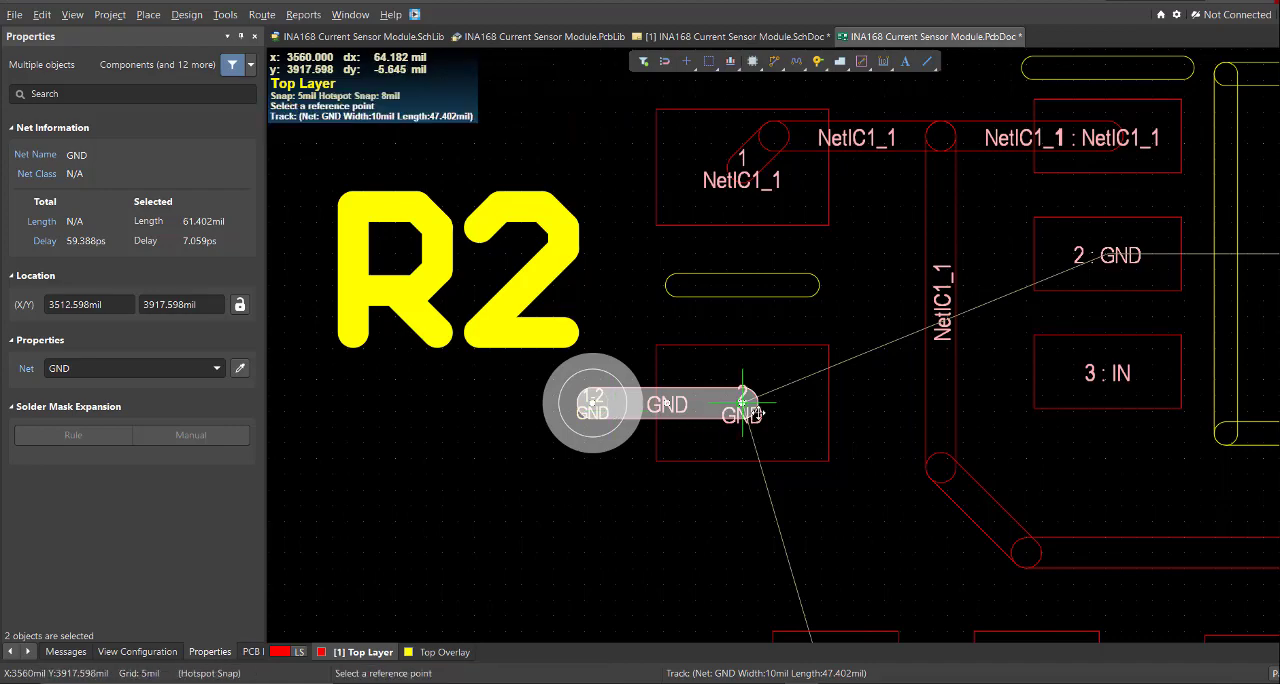
{"action": "right_click_drag", "start_coordinate": [685, 360], "coordinate": [720, 370]}
{"action": "scroll", "coordinate": [720, 370], "scroll_direction": "down", "scroll_amount": 3, "text": "ctrl"}
{"action": "right_click_drag", "start_coordinate": [1012, 352], "coordinate": [802, 358]}
{"action": "scroll", "coordinate": [802, 358], "scroll_direction": "up", "scroll_amount": 2, "text": "ctrl"}
{"action": "right_click_drag", "start_coordinate": [722, 363], "coordinate": [783, 372]}
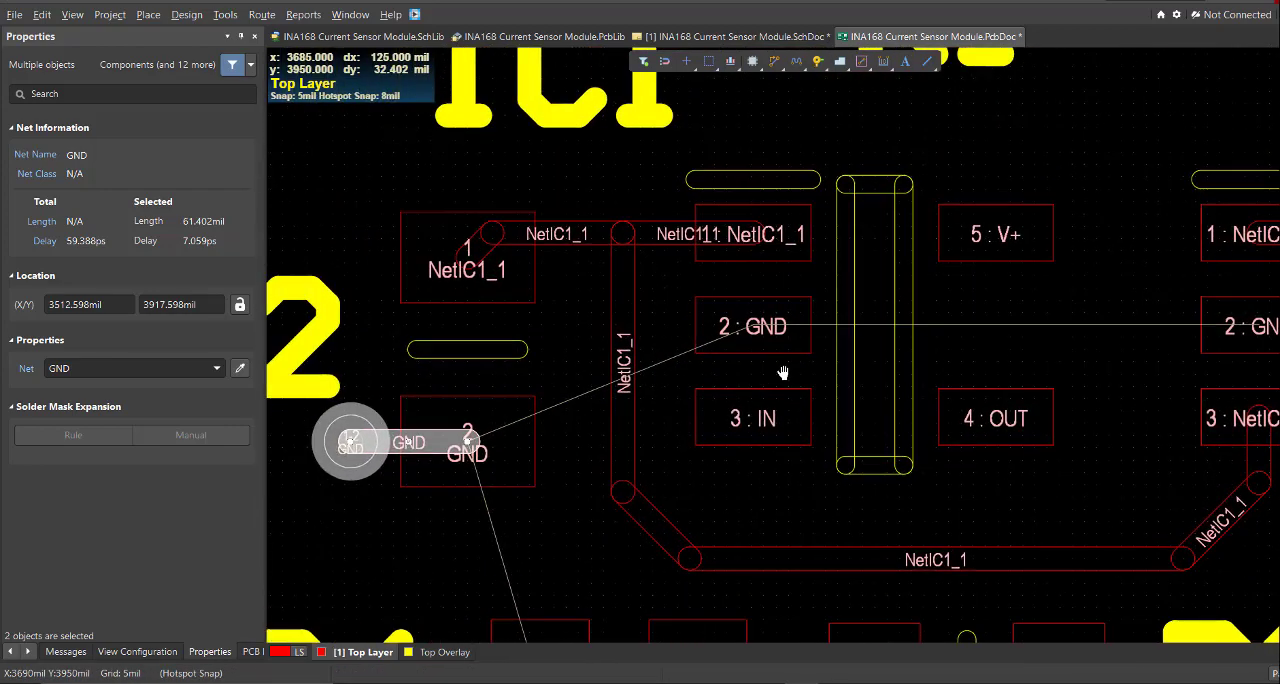
- Paste the track and via at pin 2 of IC1 and move the via to X 3640 mil, closer to the pad
{"action": "key", "text": "ctrl+v"}
{"action": "left_click", "coordinate": [753, 325]}
{"action": "scroll", "coordinate": [664, 325], "scroll_direction": "up", "scroll_amount": 3, "text": "ctrl"}
{"action": "left_click", "coordinate": [666, 323]}
{"action": "left_click", "coordinate": [636, 315]}
{"action": "scroll", "coordinate": [636, 290], "scroll_direction": "up", "scroll_amount": 3, "text": "ctrl"}
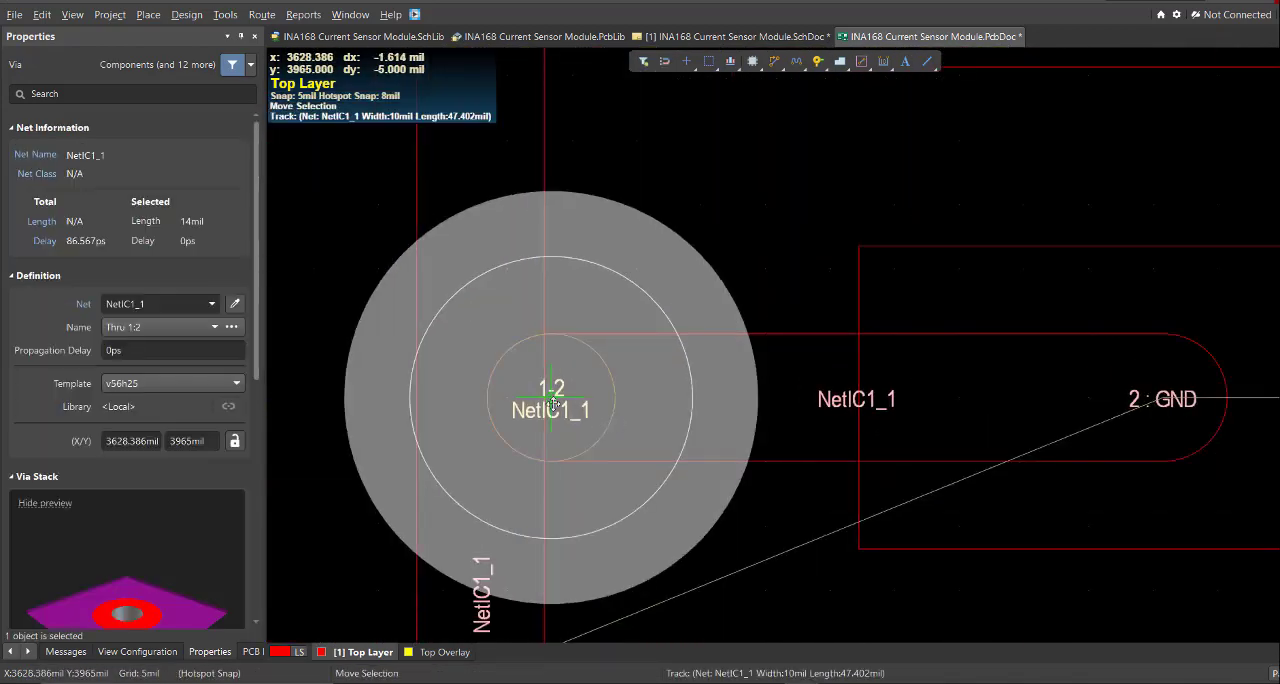
{"action": "left_click_drag", "start_coordinate": [551, 394], "coordinate": [704, 394]}
{"action": "scroll", "coordinate": [640, 355], "scroll_direction": "down", "scroll_amount": 6, "text": "ctrl"}
{"action": "scroll", "coordinate": [720, 428], "scroll_direction": "up", "scroll_amount": 6, "text": "ctrl"}
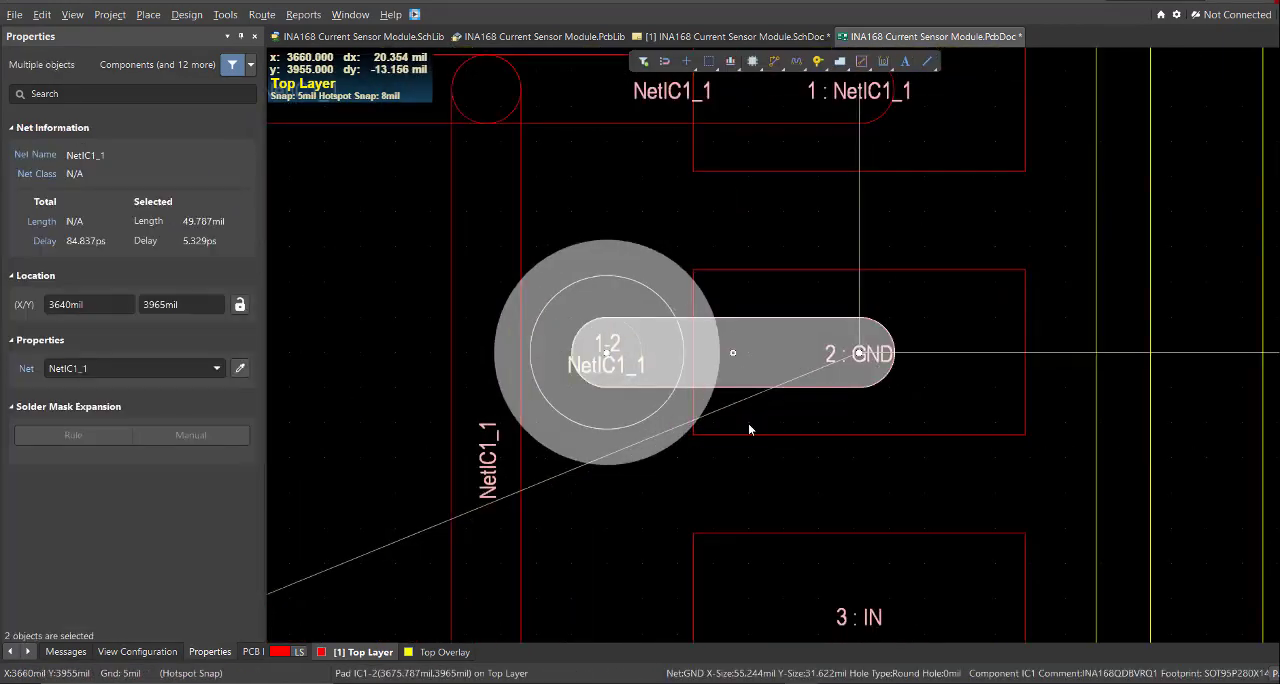
- Remove the shortened track and via carrying NetIC1_1 and paste them back onto IC1 pin 2 with net GND
{"action": "key", "text": "Delete"}
{"action": "key", "text": "ctrl+v"}
{"action": "left_click", "coordinate": [847, 360]}
{"action": "right_click_drag", "start_coordinate": [747, 341], "coordinate": [794, 309]}
{"action": "scroll", "coordinate": [803, 310], "scroll_direction": "down", "scroll_amount": 4, "text": "ctrl"}
{"action": "right_click_drag", "start_coordinate": [660, 234], "coordinate": [640, 283]}
{"action": "scroll", "coordinate": [640, 283], "scroll_direction": "up", "scroll_amount": 2, "text": "ctrl"}
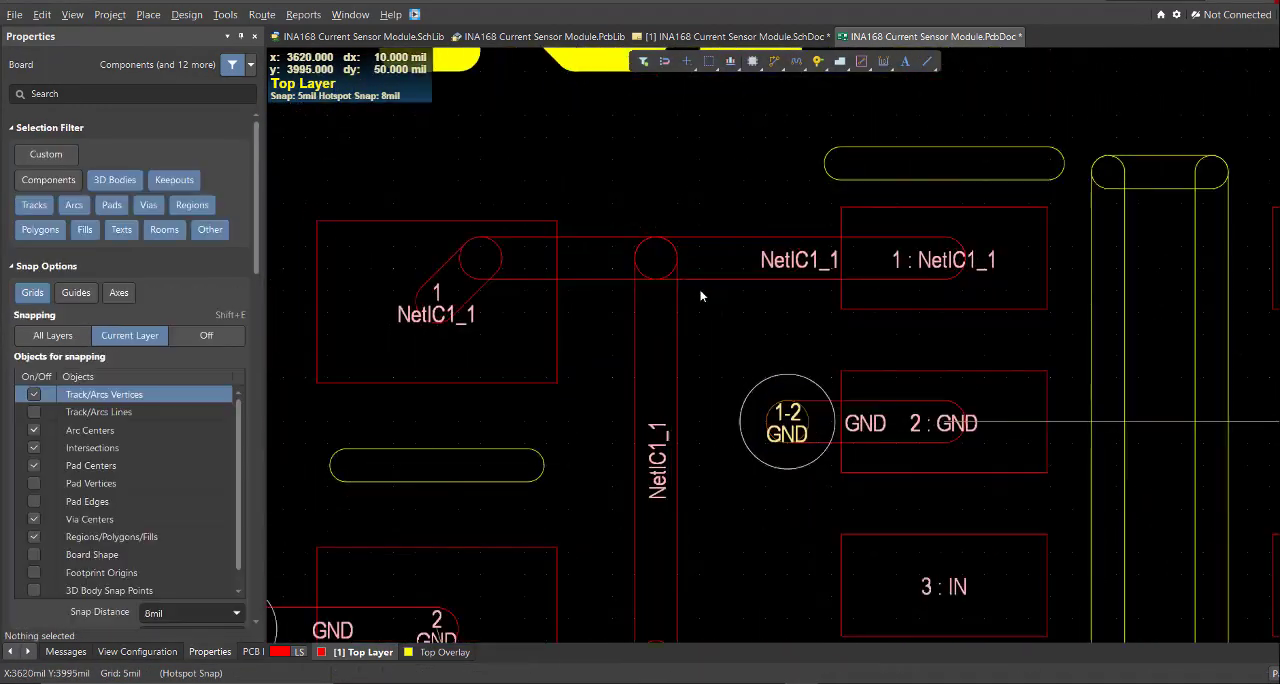
- Add short diagonal NetIC1_1 tracks on both sides of the T-junction between R2 pad 1 and IC1 pin 1
{"action": "key", "text": "ctrl+w"}
{"action": "left_click", "coordinate": [700, 266]}
{"action": "right_click", "coordinate": [641, 305]}
{"action": "scroll", "coordinate": [657, 282], "scroll_direction": "up", "scroll_amount": 2, "text": "ctrl"}
{"action": "left_click", "coordinate": [692, 292]}
{"action": "key", "text": "ctrl+c"}
{"action": "key", "text": "ctrl+w"}
{"action": "left_click", "coordinate": [640, 364]}
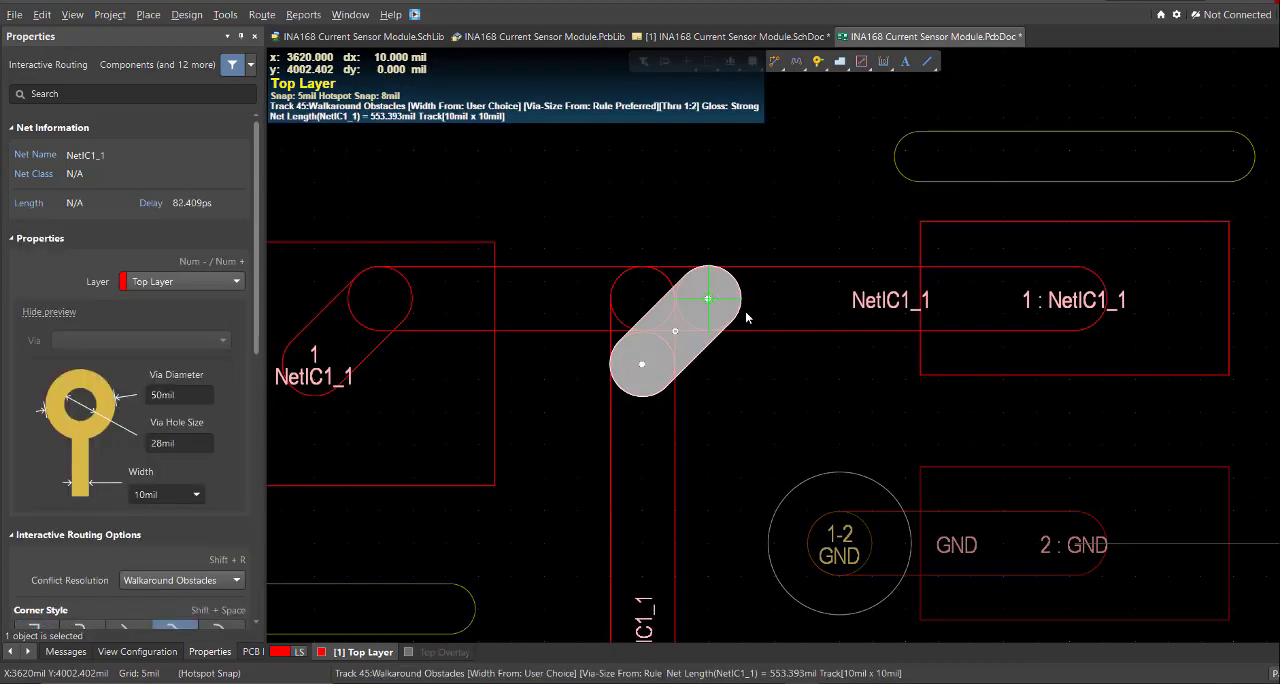
{"action": "left_click", "coordinate": [706, 297]}
{"action": "right_click", "coordinate": [700, 336]}
{"action": "scroll", "coordinate": [700, 336], "scroll_direction": "down", "scroll_amount": 4, "text": "ctrl"}
- Copy the GND track and via at IC1 pin 2 and paste them onto pin 2 of IC2
{"action": "scroll", "coordinate": [594, 314], "scroll_direction": "up", "scroll_amount": 3, "text": "ctrl"}
{"action": "left_click_drag", "start_coordinate": [525, 318], "coordinate": [434, 265]}
{"action": "key", "text": "ctrl+c"}
{"action": "left_click", "coordinate": [664, 284]}
{"action": "scroll", "coordinate": [664, 284], "scroll_direction": "down", "scroll_amount": 4, "text": "ctrl"}
{"action": "scroll", "coordinate": [808, 322], "scroll_direction": "up", "scroll_amount": 4, "text": "ctrl"}
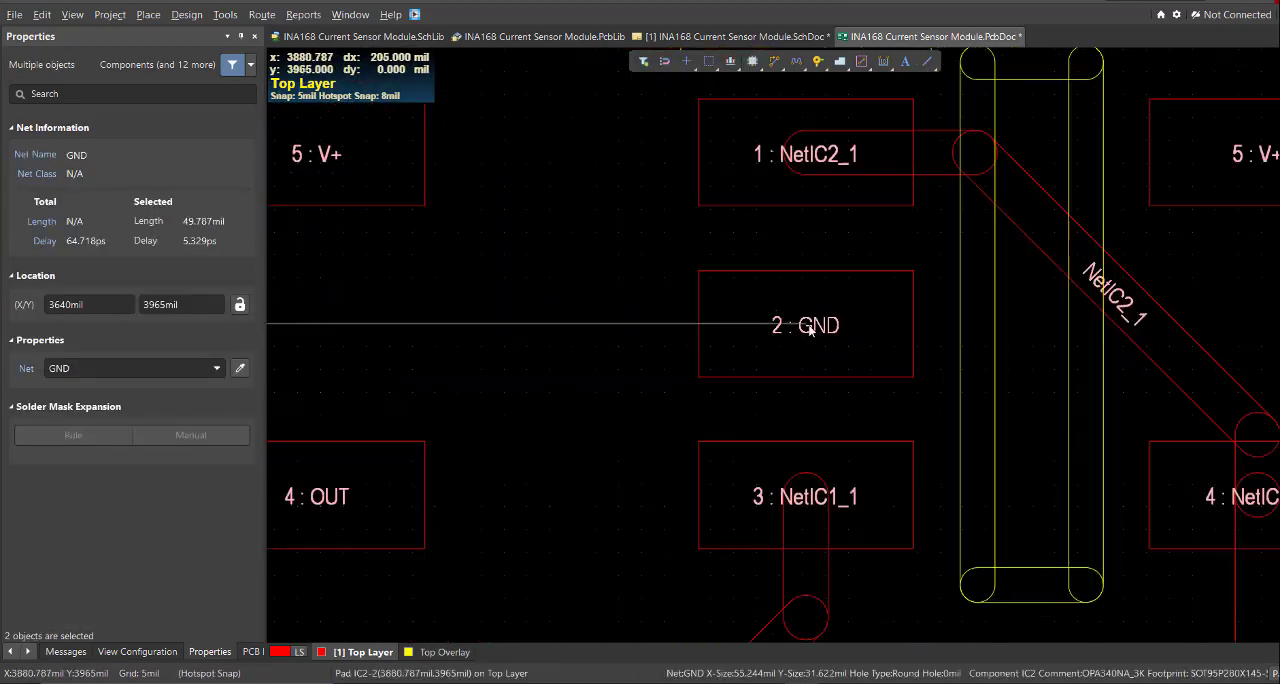
{"action": "key", "text": "ctrl+v"}
{"action": "left_click", "coordinate": [807, 324]}
{"action": "scroll", "coordinate": [734, 234], "scroll_direction": "down", "scroll_amount": 4, "text": "ctrl"}
- Route a Top Layer GND track between C4 pad 2 and R2 pad 2
{"action": "key", "text": "ctrl+w"}
{"action": "left_click", "coordinate": [681, 406]}
{"action": "left_click", "coordinate": [635, 231]}
{"action": "right_click", "coordinate": [635, 231]}
{"action": "scroll", "coordinate": [668, 374], "scroll_direction": "down", "scroll_amount": 4, "text": "ctrl"}
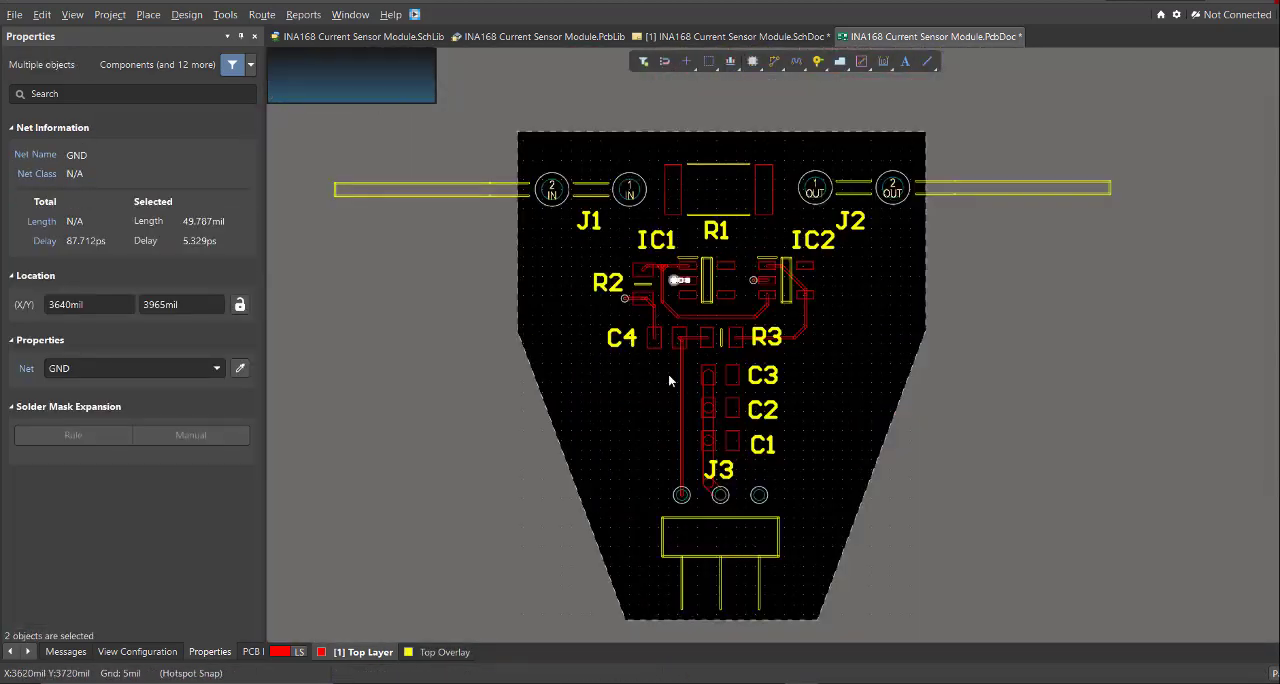
{"action": "scroll", "coordinate": [642, 254], "scroll_direction": "up", "scroll_amount": 4, "text": "ctrl"}
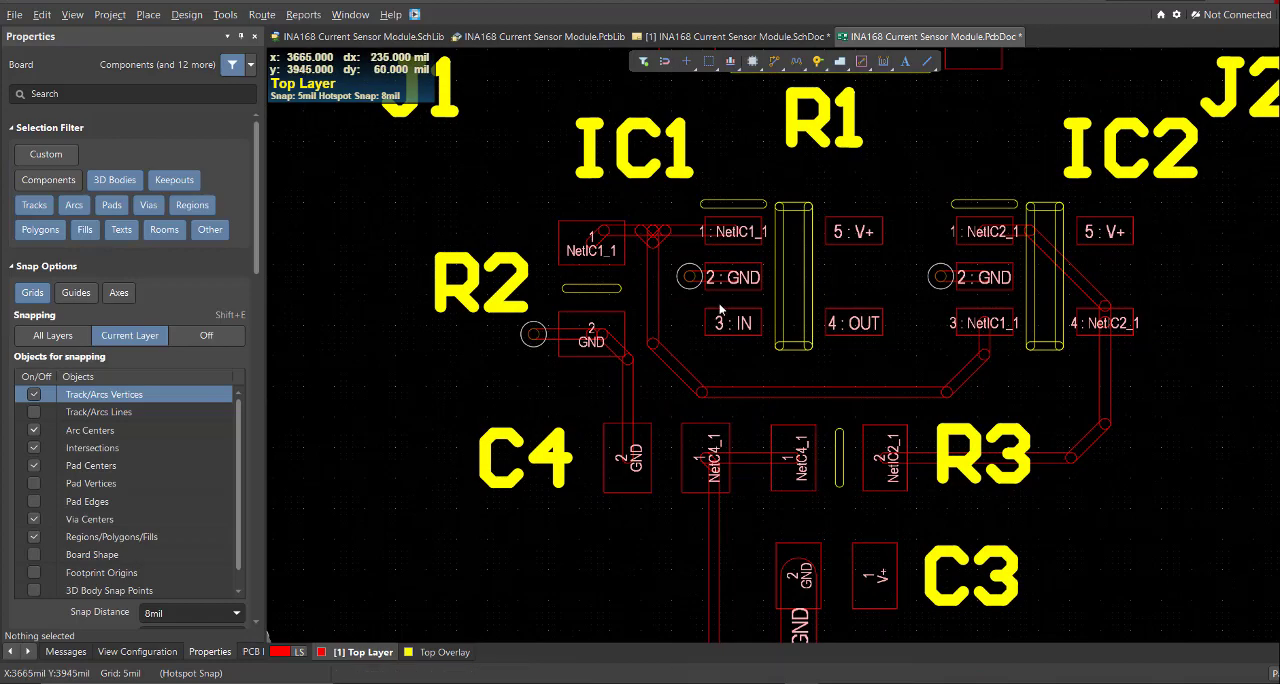
- Examine the routed board for remaining unconnected GND pads
{"action": "scroll", "coordinate": [714, 309], "scroll_direction": "down", "scroll_amount": 3, "text": "ctrl"}
{"action": "right_click_drag", "start_coordinate": [852, 454], "coordinate": [836, 372]}
{"action": "scroll", "coordinate": [838, 373], "scroll_direction": "down", "scroll_amount": 2, "text": "ctrl"}
{"action": "right_click_drag", "start_coordinate": [936, 417], "coordinate": [868, 367]}
{"action": "scroll", "coordinate": [868, 367], "scroll_direction": "down", "scroll_amount": 1, "text": "ctrl"}
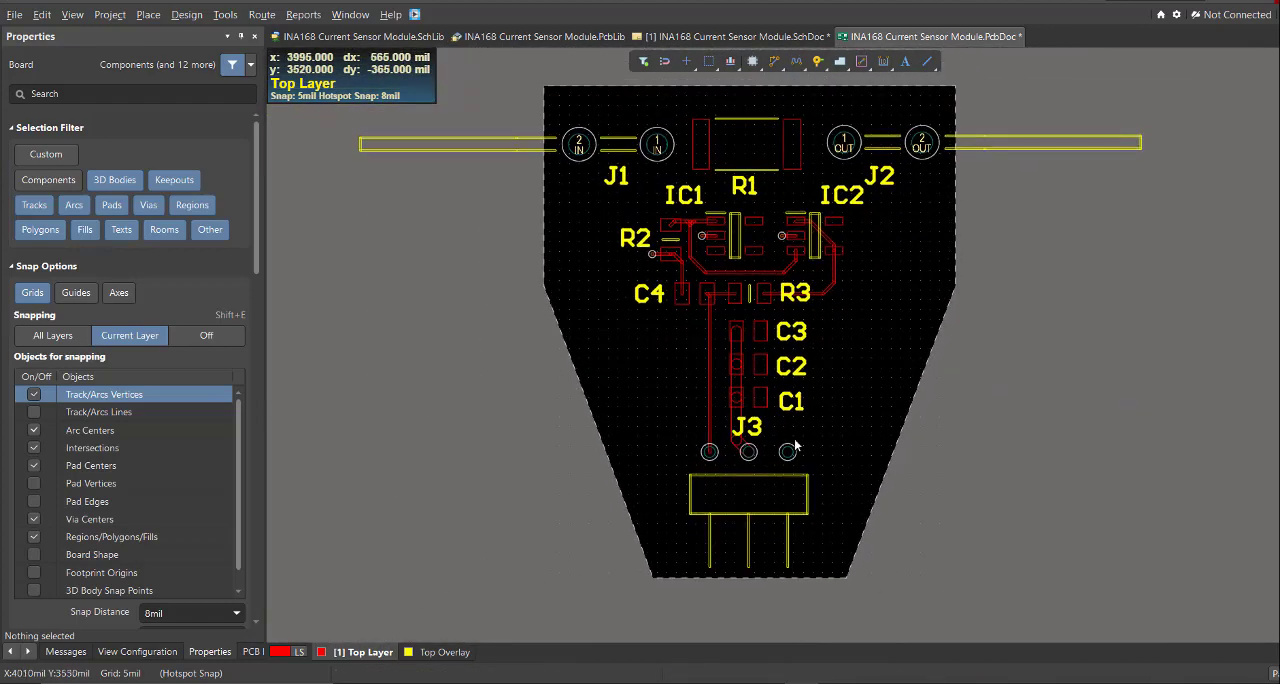
{"action": "right_click_drag", "start_coordinate": [472, 538], "coordinate": [430, 502]}
{"action": "key", "text": "k"}
{"action": "key", "text": "Escape"}
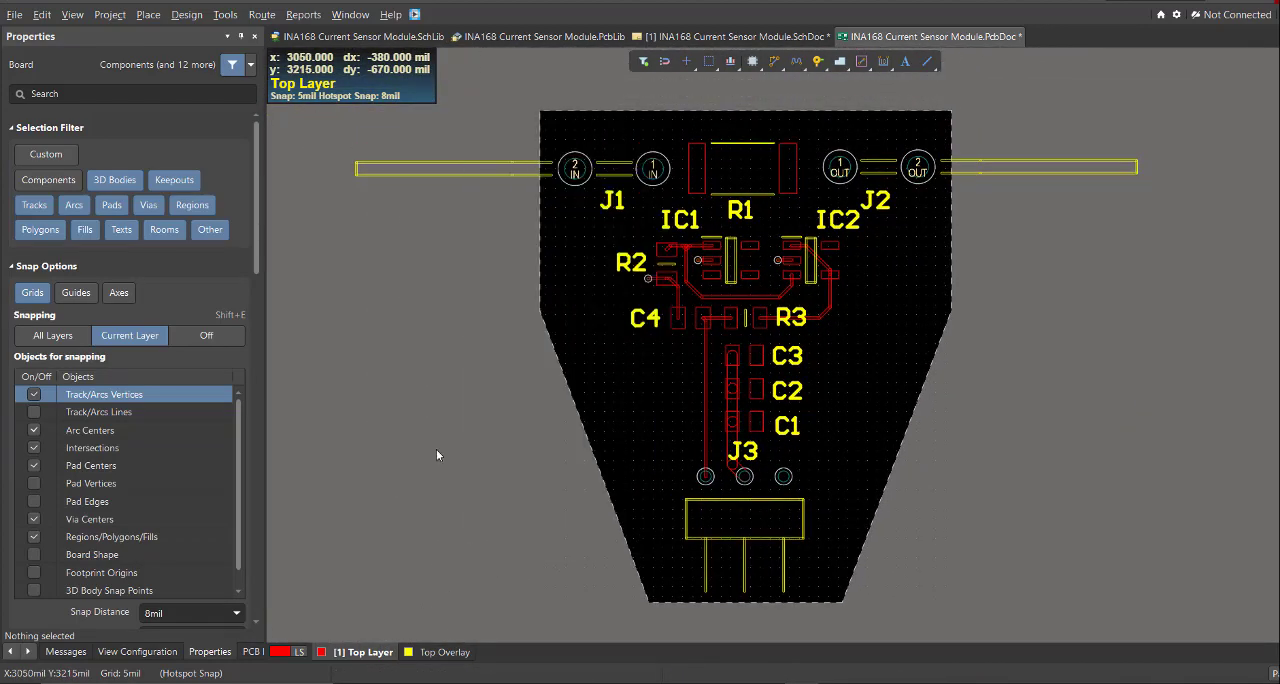
- Hide the Top Layer, overlay and other layers so that only the Bottom Layer is shown and active
{"action": "key", "text": "l"}
{"action": "left_click", "coordinate": [43, 187]}
{"action": "right_click_drag", "start_coordinate": [591, 494], "coordinate": [583, 640]}
{"action": "right_click", "coordinate": [471, 653]}
{"action": "left_click", "coordinate": [520, 393]}
{"action": "right_click_drag", "start_coordinate": [588, 272], "coordinate": [591, 291]}
{"action": "key", "text": "p"}
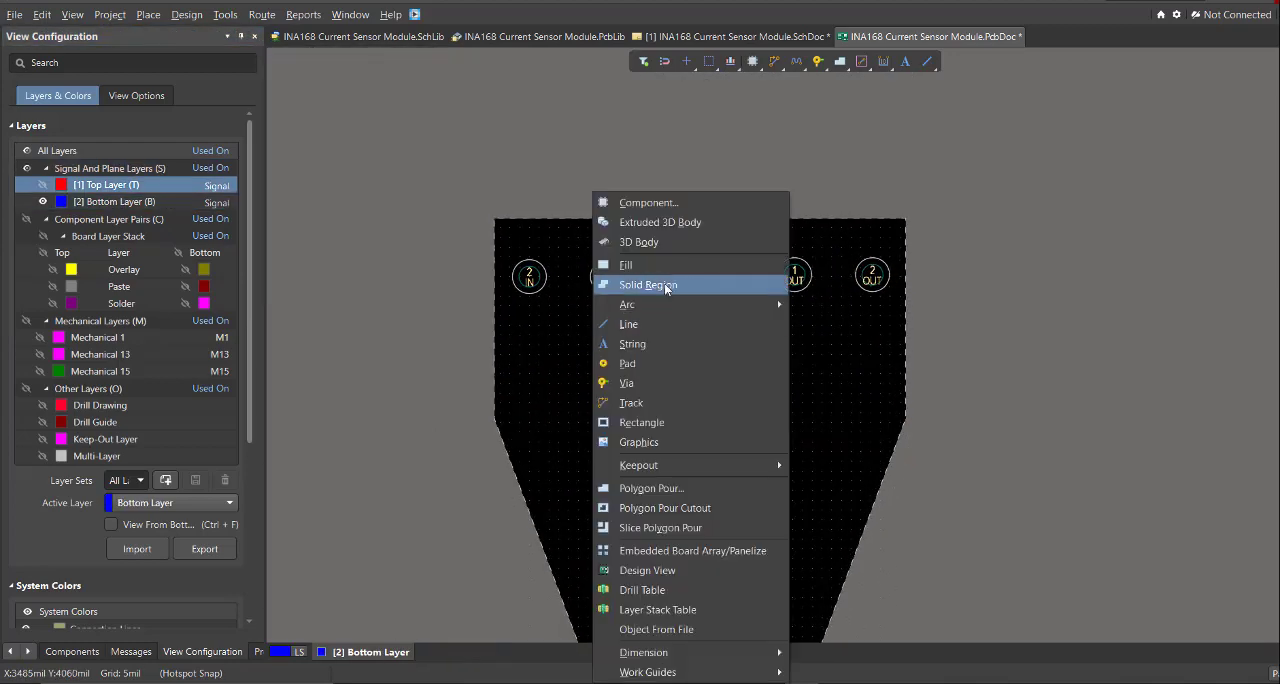
{"action": "left_click", "coordinate": [664, 486]}
{"action": "scroll", "coordinate": [522, 279], "scroll_direction": "up", "scroll_amount": 3, "text": "ctrl"}
{"action": "left_click", "coordinate": [451, 123]}
{"action": "left_click", "coordinate": [1012, 140]}
{"action": "scroll", "coordinate": [969, 395], "scroll_direction": "down", "scroll_amount": 3, "text": "ctrl"}
{"action": "scroll", "coordinate": [975, 470], "scroll_direction": "up", "scroll_amount": 2, "text": "ctrl"}
{"action": "left_click", "coordinate": [843, 434]}
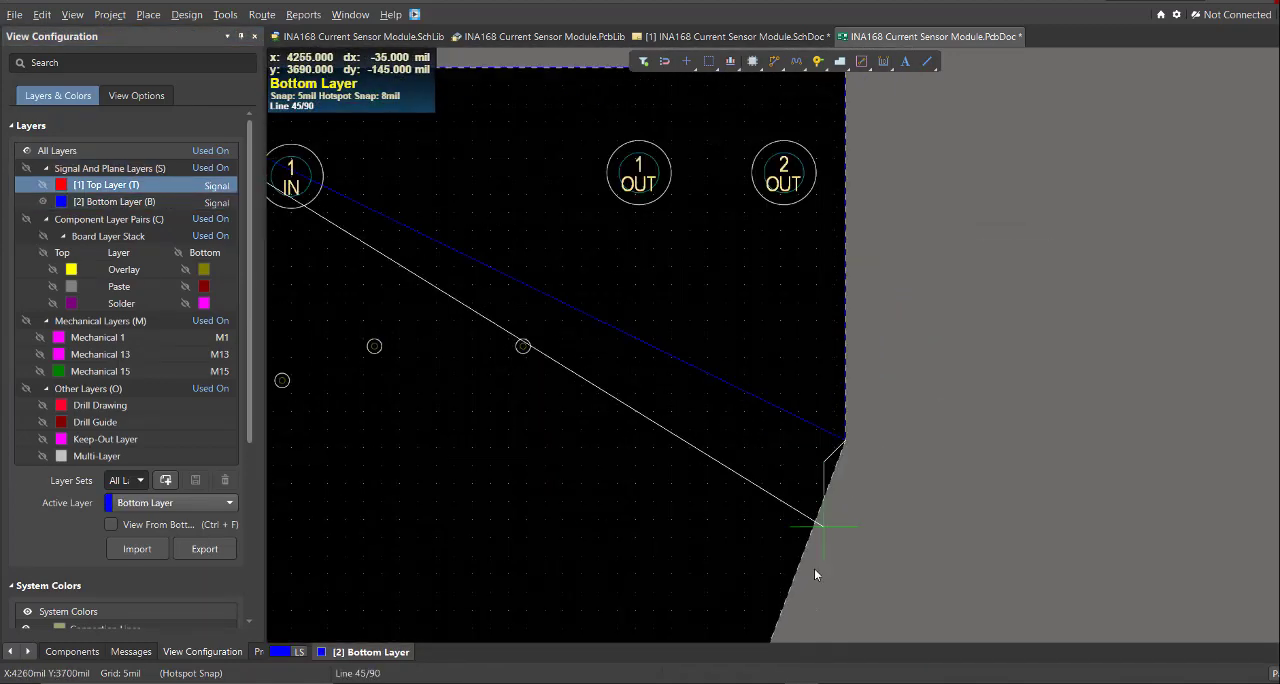
{"action": "right_click", "coordinate": [814, 463]}
{"action": "key", "text": "Delete"}
- Start a Bottom Layer polygon pour along the board's top edge and down its vertical side below J2
{"action": "scroll", "coordinate": [701, 366], "scroll_direction": "up", "scroll_amount": 2, "text": "ctrl"}
{"action": "key", "text": "p"}
{"action": "left_click", "coordinate": [768, 486]}
{"action": "scroll", "coordinate": [568, 317], "scroll_direction": "up", "scroll_amount": 3, "text": "ctrl"}
{"action": "left_click", "coordinate": [531, 226]}
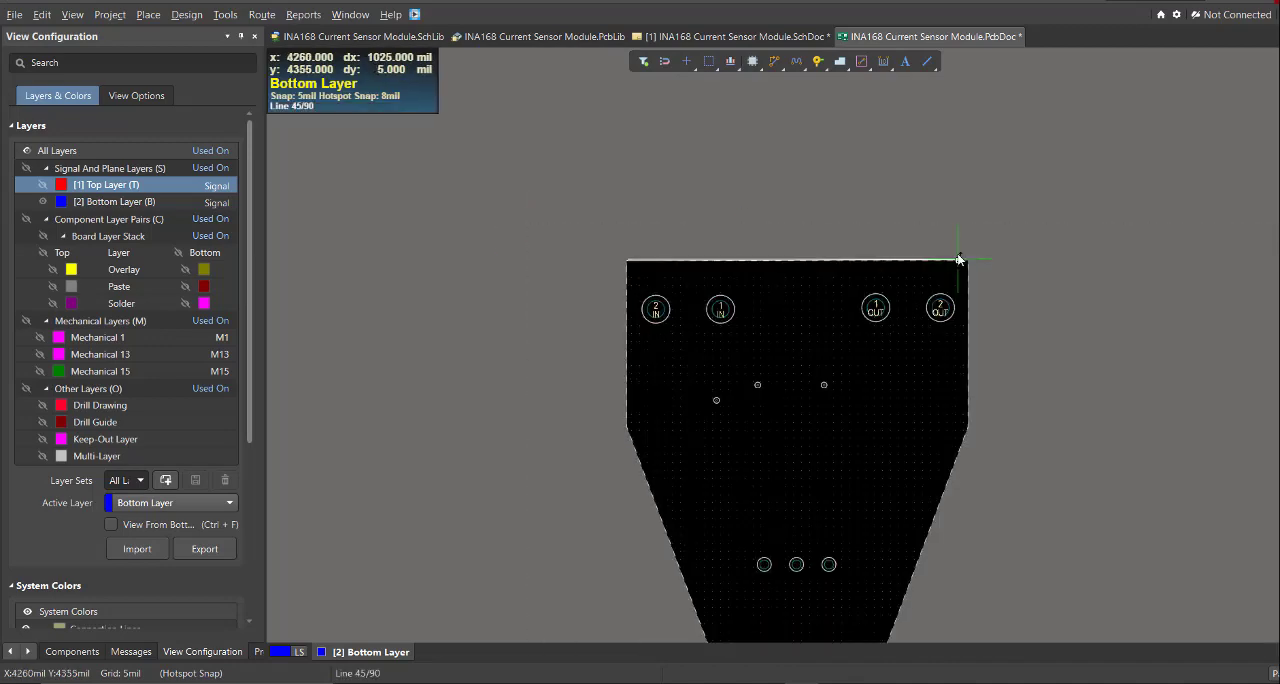
{"action": "left_click", "coordinate": [964, 260]}
{"action": "scroll", "coordinate": [993, 463], "scroll_direction": "up", "scroll_amount": 9, "text": "ctrl"}
{"action": "left_click", "coordinate": [752, 176]}
{"action": "scroll", "coordinate": [630, 285], "scroll_direction": "down", "scroll_amount": 9, "text": "ctrl"}
- Complete the Bottom Layer polygon along the slanted sides and bottom edge of the board, using any-angle corners
{"action": "right_click_drag", "start_coordinate": [552, 498], "coordinate": [877, 410]}
{"action": "key", "text": "shift+space"}
{"action": "key", "text": "shift+space"}
{"action": "key", "text": "shift+space"}
{"action": "key", "text": "shift+space"}
{"action": "scroll", "coordinate": [882, 448], "scroll_direction": "up", "scroll_amount": 8, "text": "ctrl"}
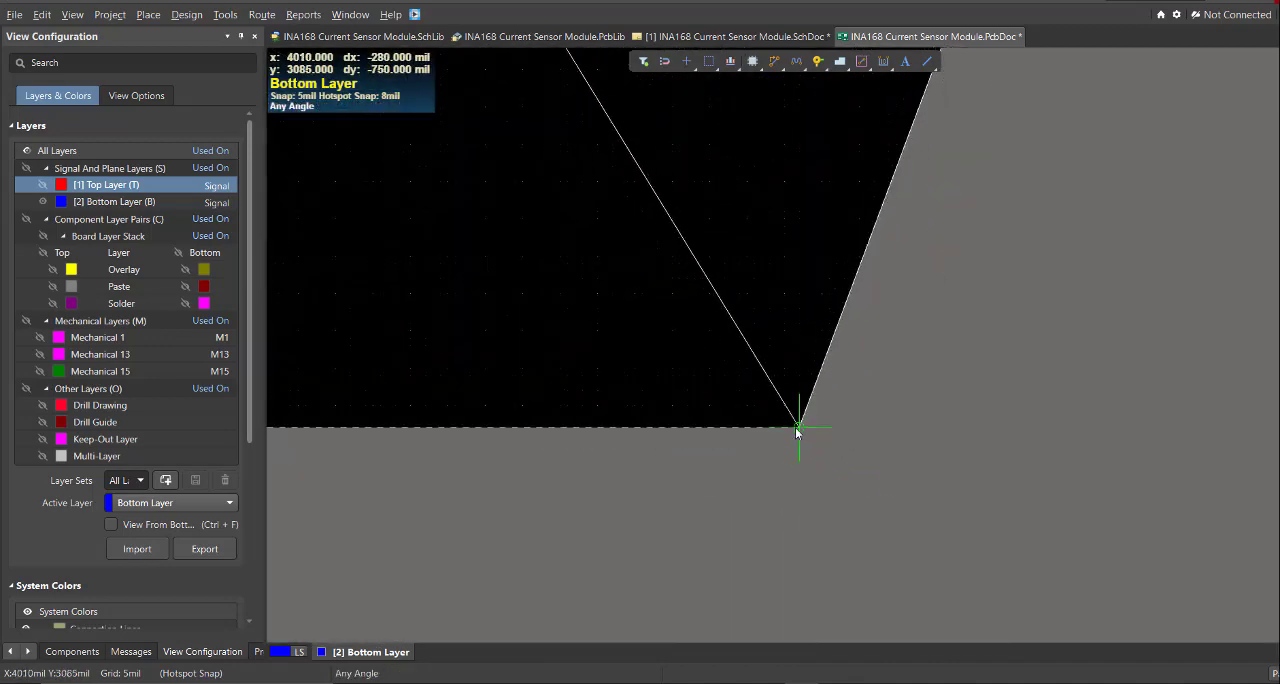
{"action": "left_click", "coordinate": [797, 429]}
{"action": "scroll", "coordinate": [788, 425], "scroll_direction": "down", "scroll_amount": 8, "text": "ctrl"}
{"action": "scroll", "coordinate": [612, 428], "scroll_direction": "up", "scroll_amount": 8, "text": "ctrl"}
{"action": "left_click", "coordinate": [647, 388]}
{"action": "scroll", "coordinate": [647, 388], "scroll_direction": "down", "scroll_amount": 8, "text": "ctrl"}
{"action": "scroll", "coordinate": [538, 326], "scroll_direction": "up", "scroll_amount": 8, "text": "ctrl"}
{"action": "left_click", "coordinate": [538, 326]}
{"action": "left_click", "coordinate": [546, 322]}
{"action": "scroll", "coordinate": [548, 326], "scroll_direction": "down", "scroll_amount": 8, "text": "ctrl"}
{"action": "right_click", "coordinate": [662, 329]}
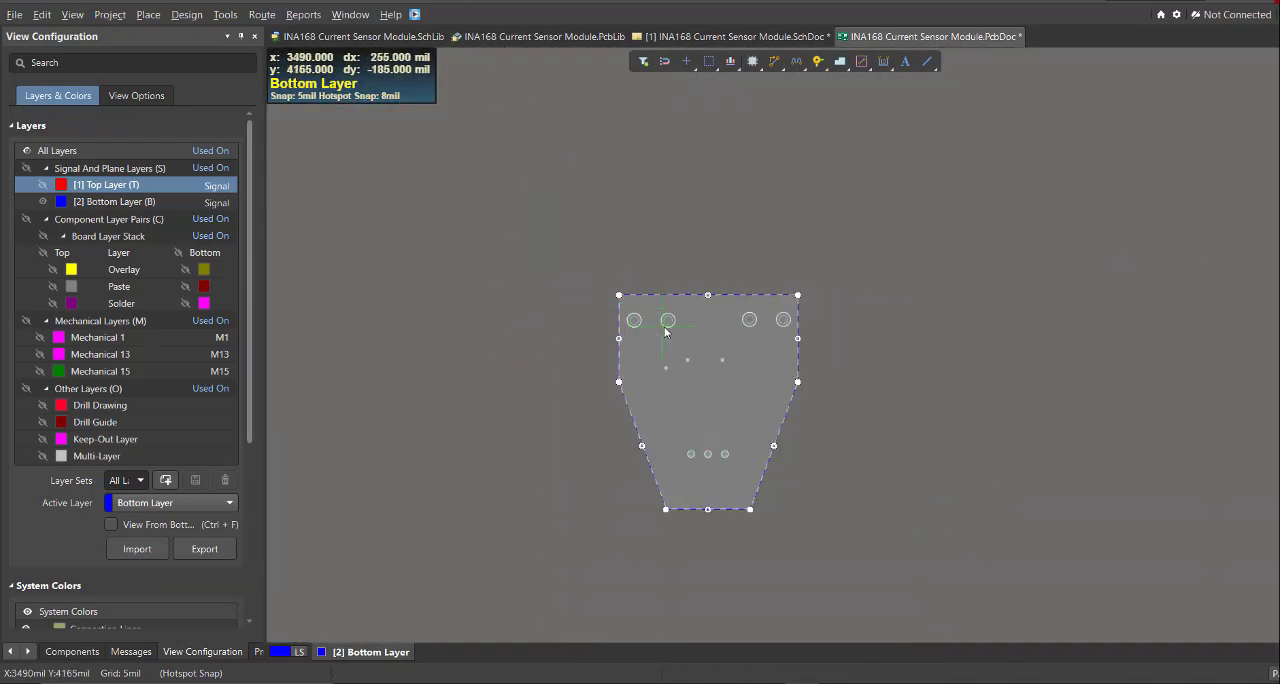
- Assign the Bottom Layer polygon pour to net GND, name it GND and repour it
{"action": "double_click", "coordinate": [639, 365]}
{"action": "left_click", "coordinate": [133, 384]}
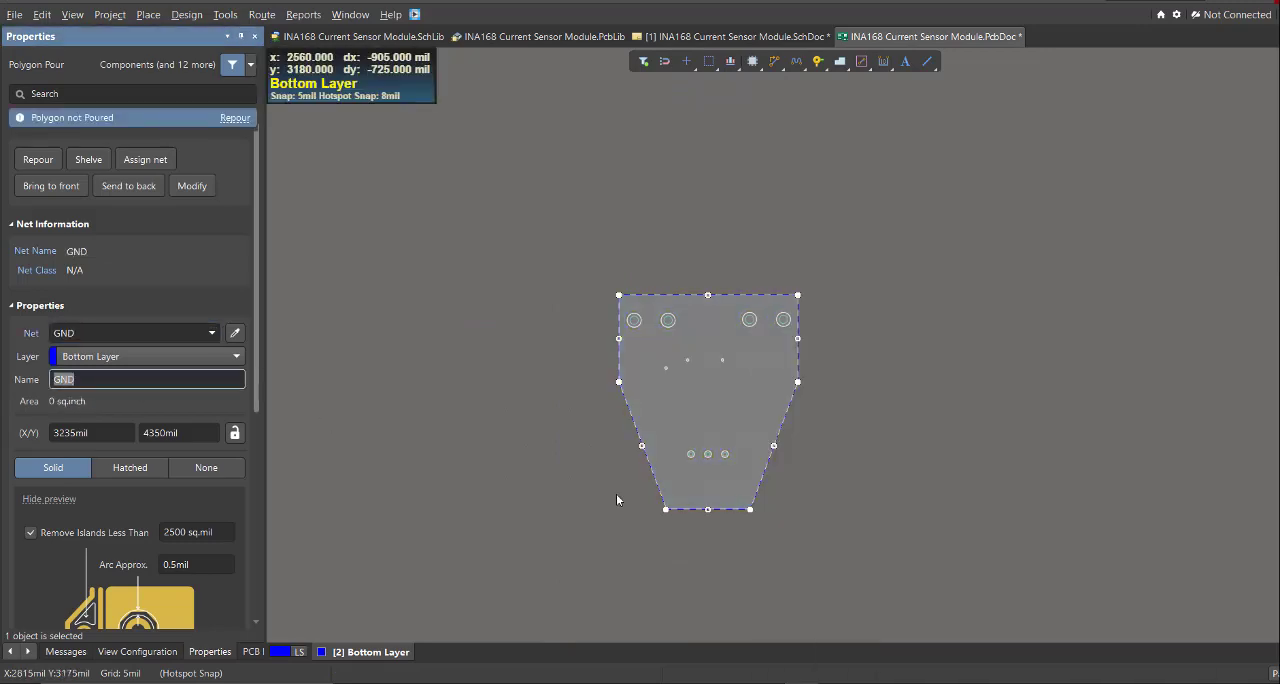
{"action": "scroll", "coordinate": [666, 493], "scroll_direction": "up", "scroll_amount": 5, "text": "ctrl"}
{"action": "key", "text": "KP_Multiply"}
{"action": "left_click", "coordinate": [756, 513]}
{"action": "scroll", "coordinate": [756, 513], "scroll_direction": "up", "scroll_amount": 1, "text": "ctrl"}
{"action": "right_click_drag", "start_coordinate": [756, 513], "coordinate": [660, 543]}
- Examine the Bottom Layer GND pour and its connections to the vias and J3 in single-layer view
{"action": "key", "text": "shift+s"}
{"action": "key", "text": "shift+s"}
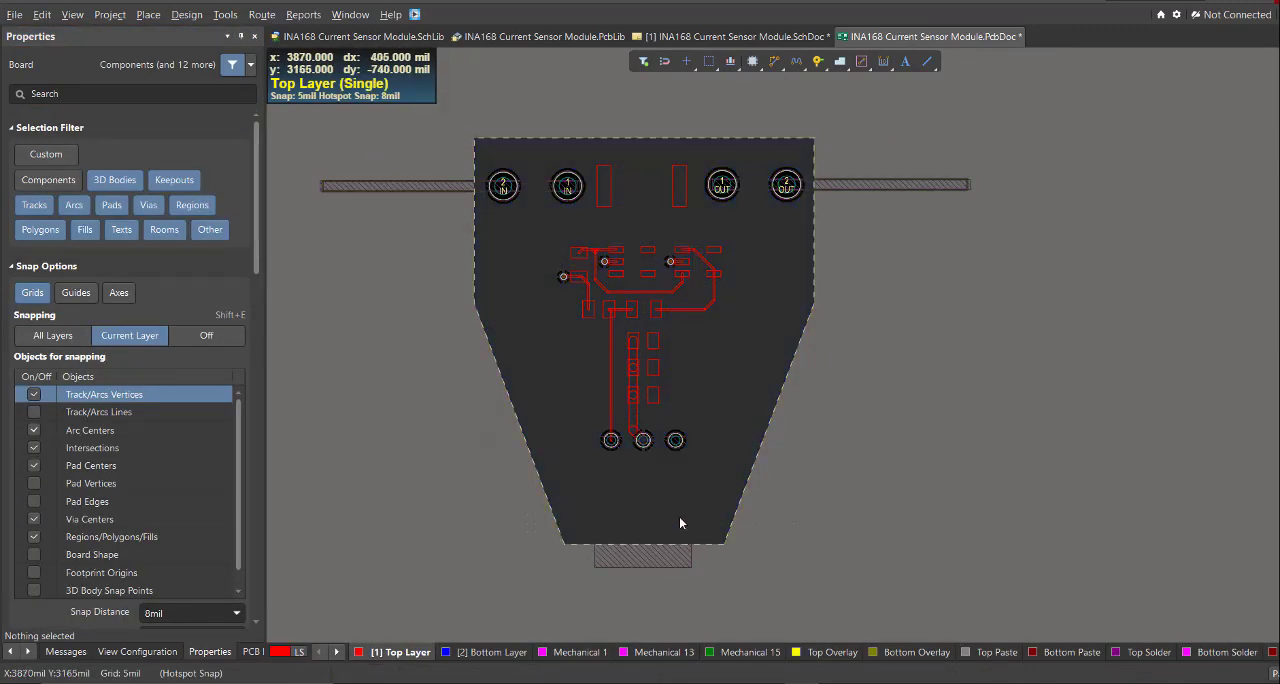
{"action": "key", "text": "KP_Multiply"}
{"action": "scroll", "coordinate": [643, 440], "scroll_direction": "up", "scroll_amount": 5, "text": "ctrl"}
{"action": "scroll", "coordinate": [666, 358], "scroll_direction": "down", "scroll_amount": 5, "text": "ctrl"}
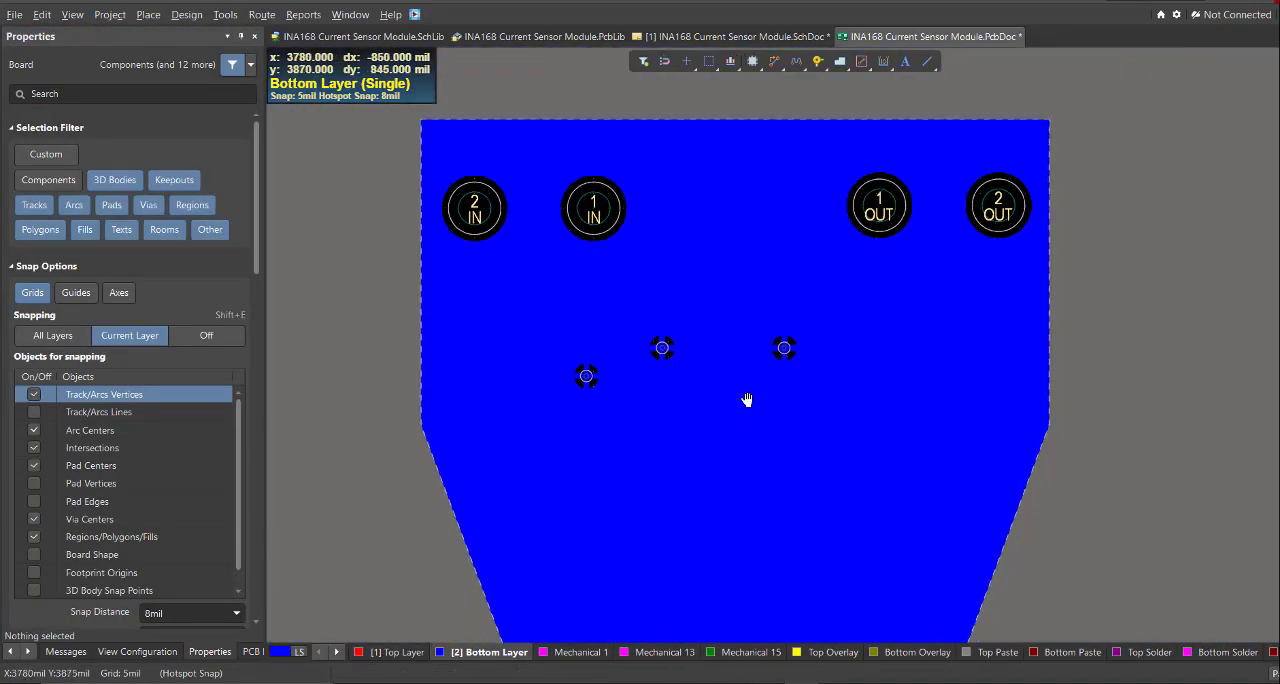
{"action": "scroll", "coordinate": [746, 397], "scroll_direction": "up", "scroll_amount": 1, "text": "ctrl"}
{"action": "scroll", "coordinate": [577, 329], "scroll_direction": "up", "scroll_amount": 4, "text": "ctrl"}
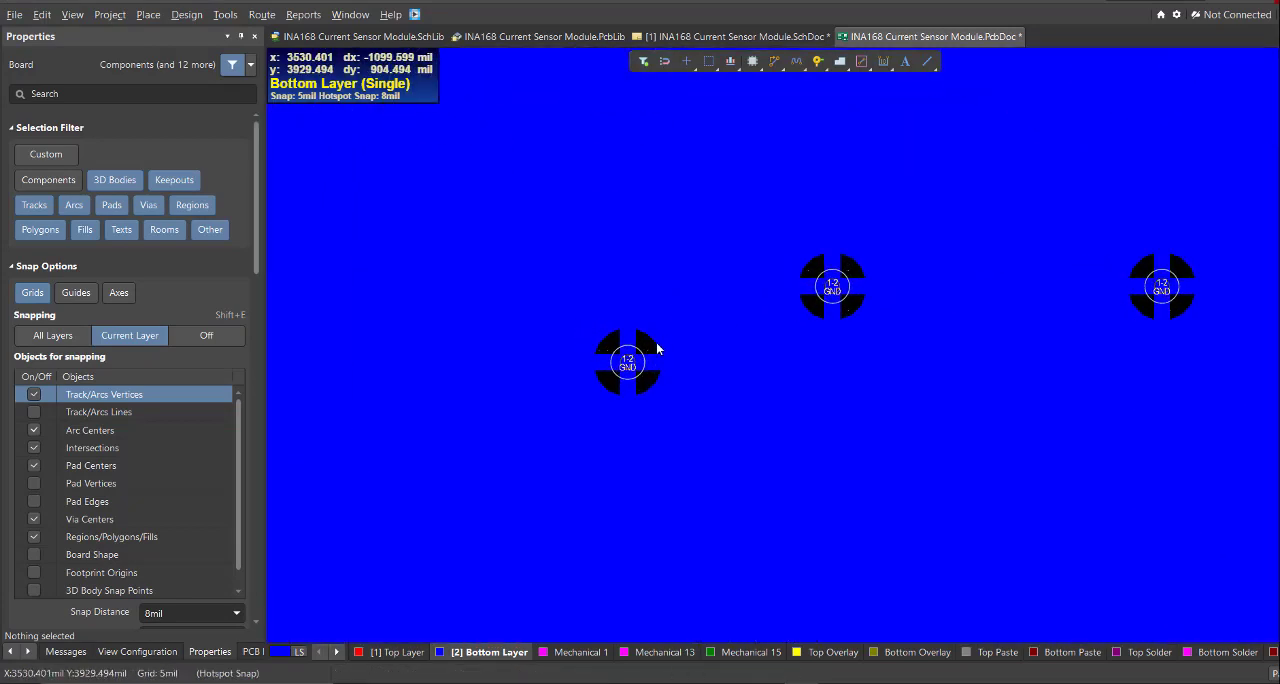
{"action": "scroll", "coordinate": [657, 348], "scroll_direction": "up", "scroll_amount": 1, "text": "ctrl"}
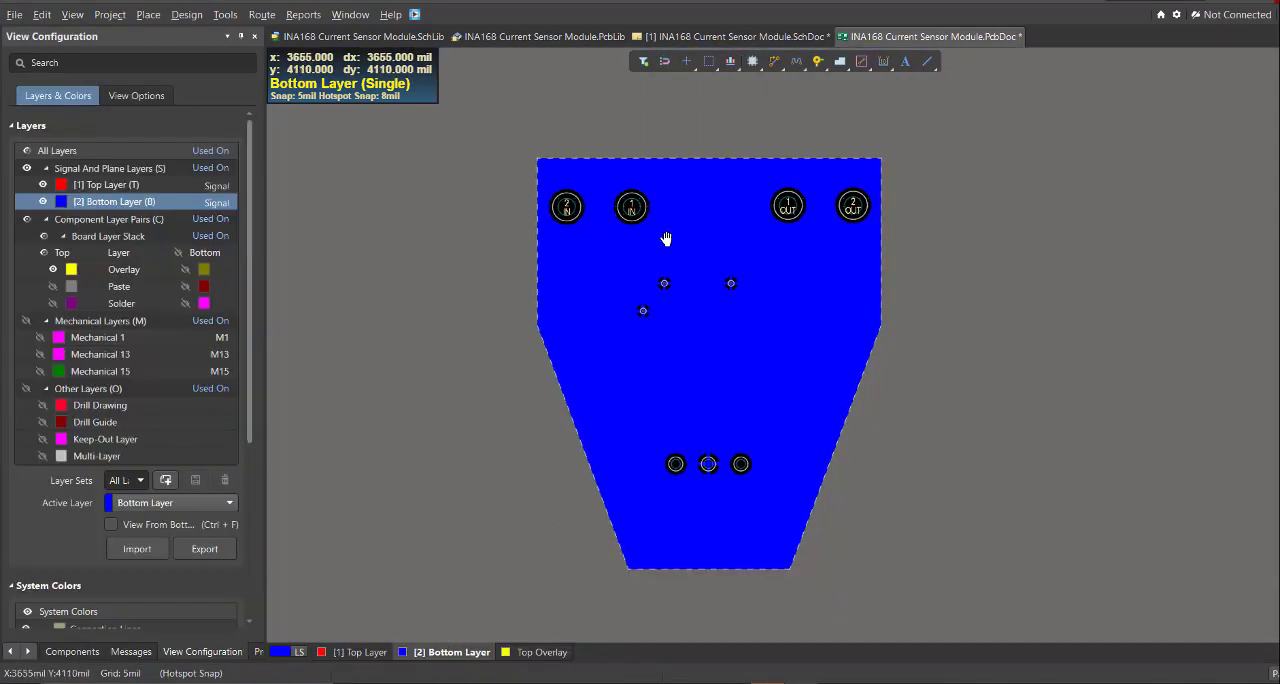
{"action": "scroll", "coordinate": [666, 238], "scroll_direction": "up", "scroll_amount": 1, "text": "ctrl"}
{"action": "right_click_drag", "start_coordinate": [709, 283], "coordinate": [703, 257]}
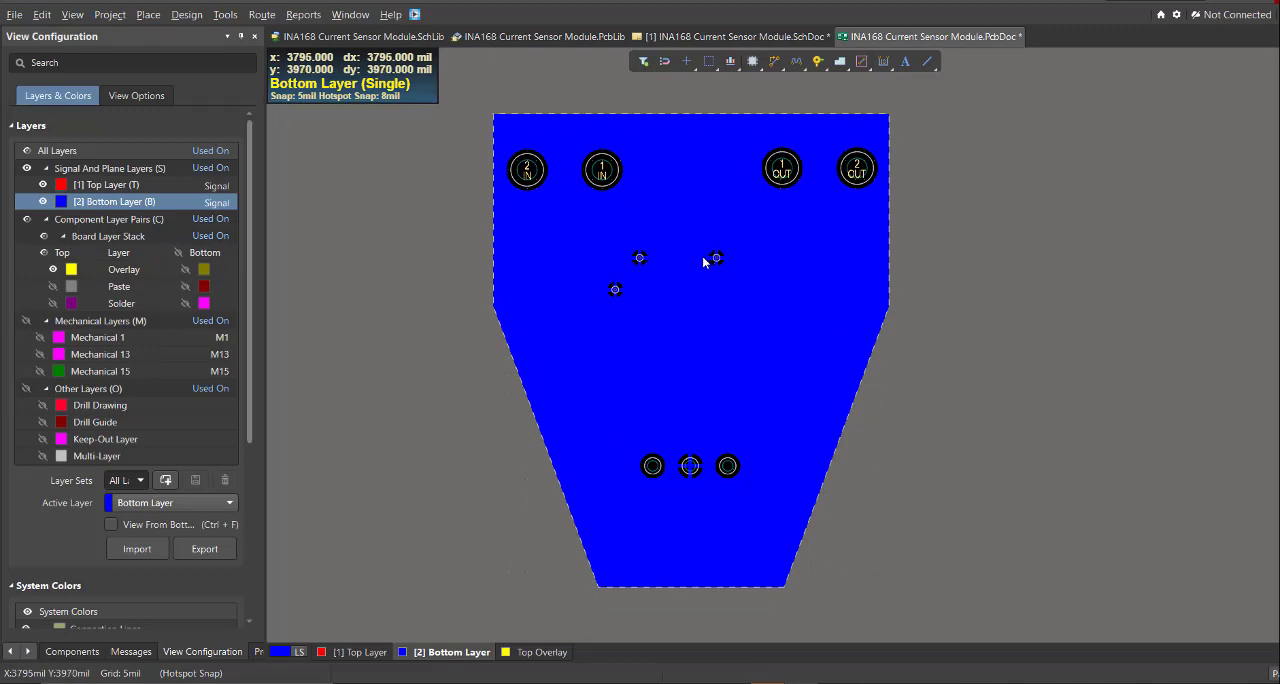
{"action": "right_click_drag", "start_coordinate": [689, 463], "coordinate": [644, 430]}
- Inspect the Top Layer pours and view the assembled board in 3D
{"action": "left_click", "coordinate": [365, 653]}
{"action": "scroll", "coordinate": [645, 432], "scroll_direction": "down", "scroll_amount": 1, "text": "ctrl"}
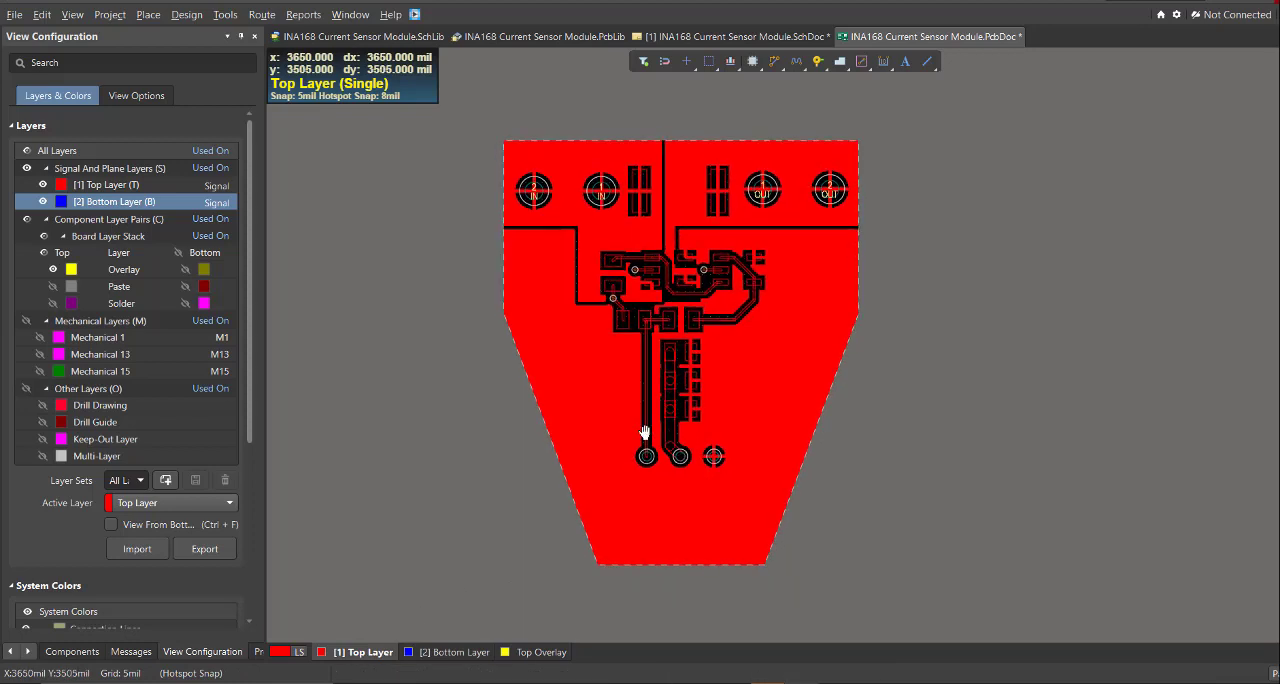
{"action": "key", "text": "3"}
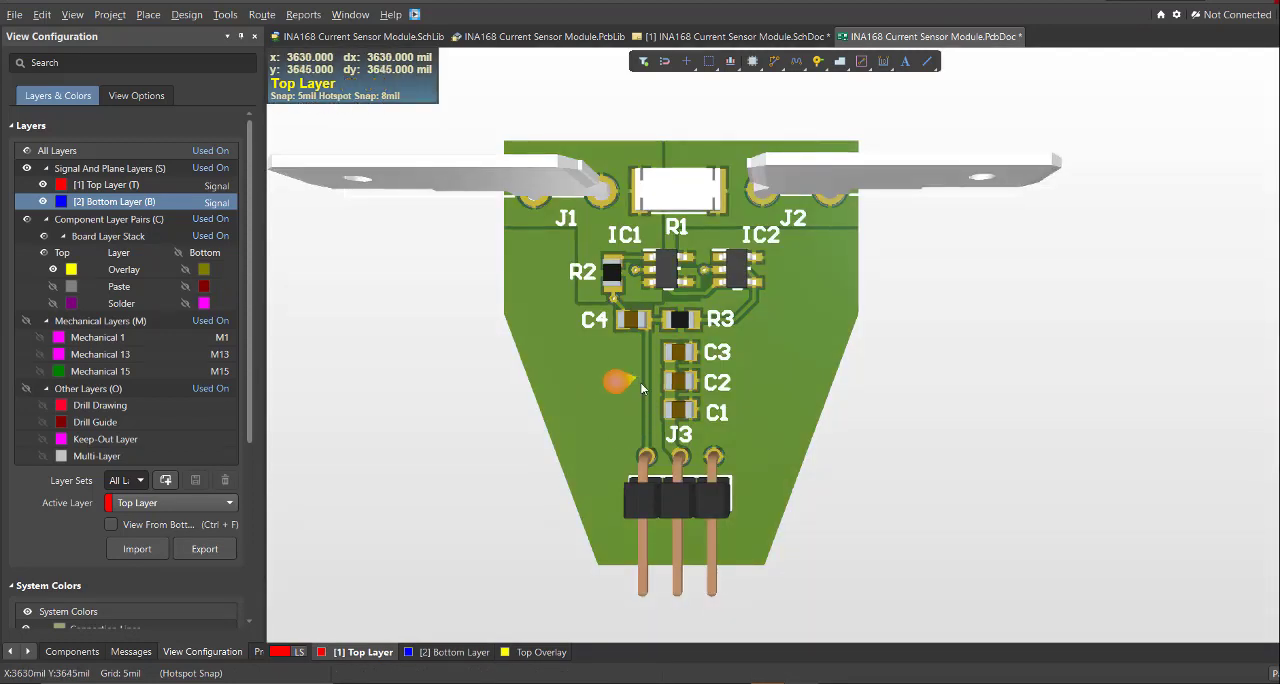
{"action": "scroll", "coordinate": [800, 363], "scroll_direction": "down", "scroll_amount": 1, "text": "ctrl"}
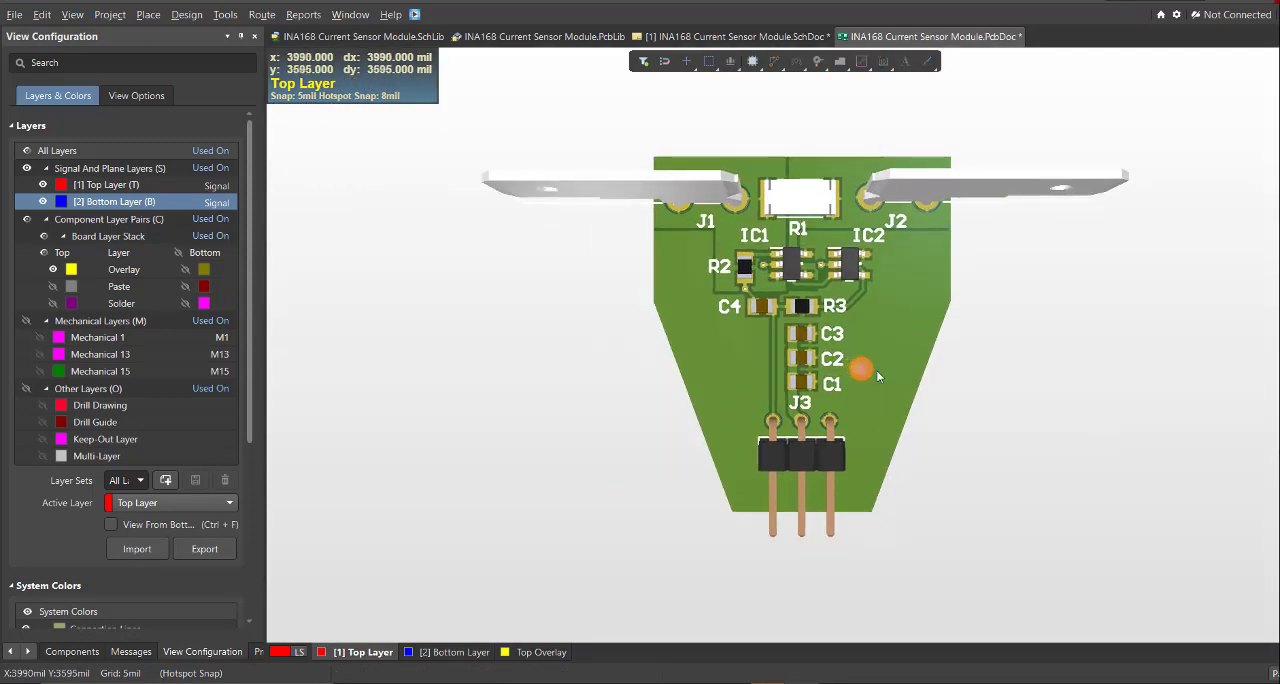
{"action": "right_click_drag", "start_coordinate": [919, 374], "coordinate": [903, 379]}
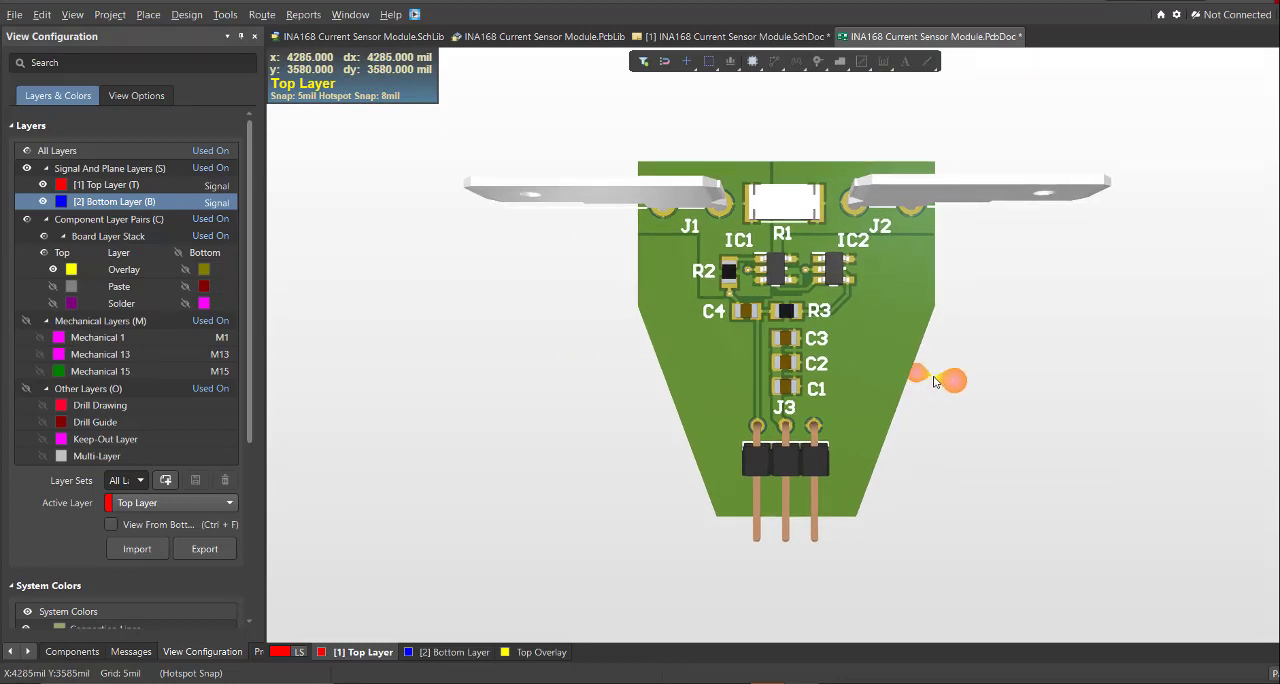
{"action": "scroll", "coordinate": [935, 381], "scroll_direction": "up", "scroll_amount": 2, "text": "ctrl"}
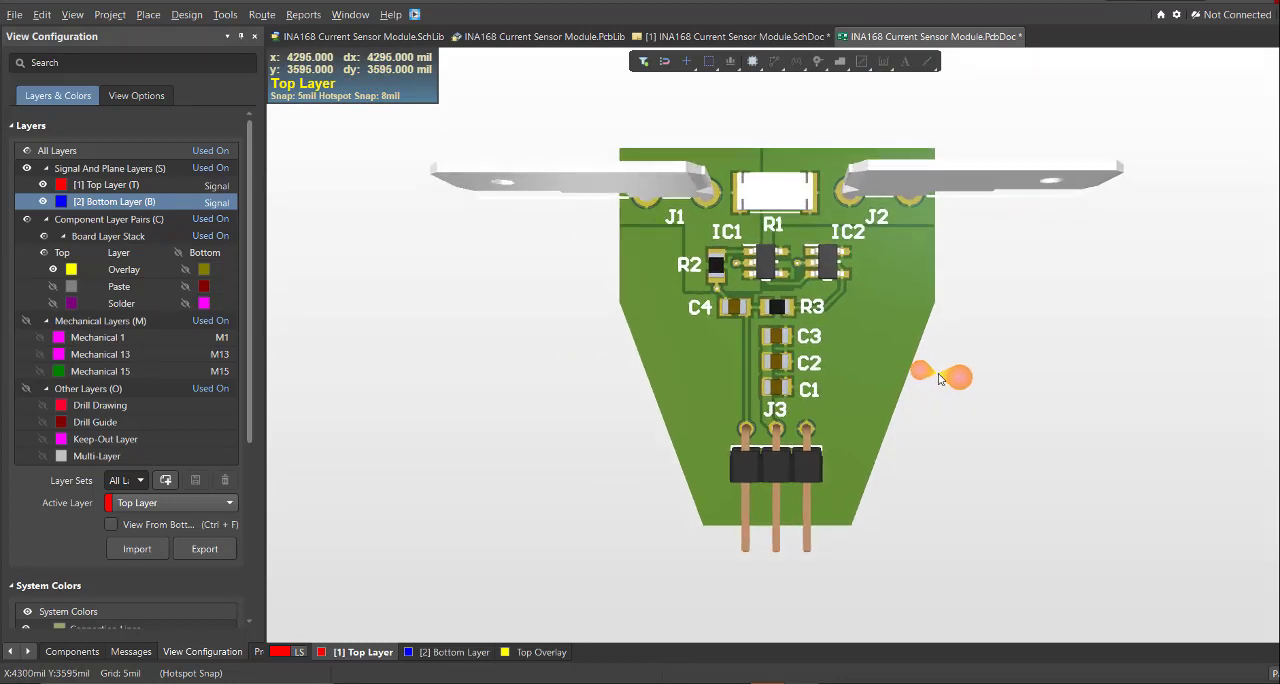
{"action": "right_click_drag", "start_coordinate": [967, 351], "coordinate": [975, 345]}
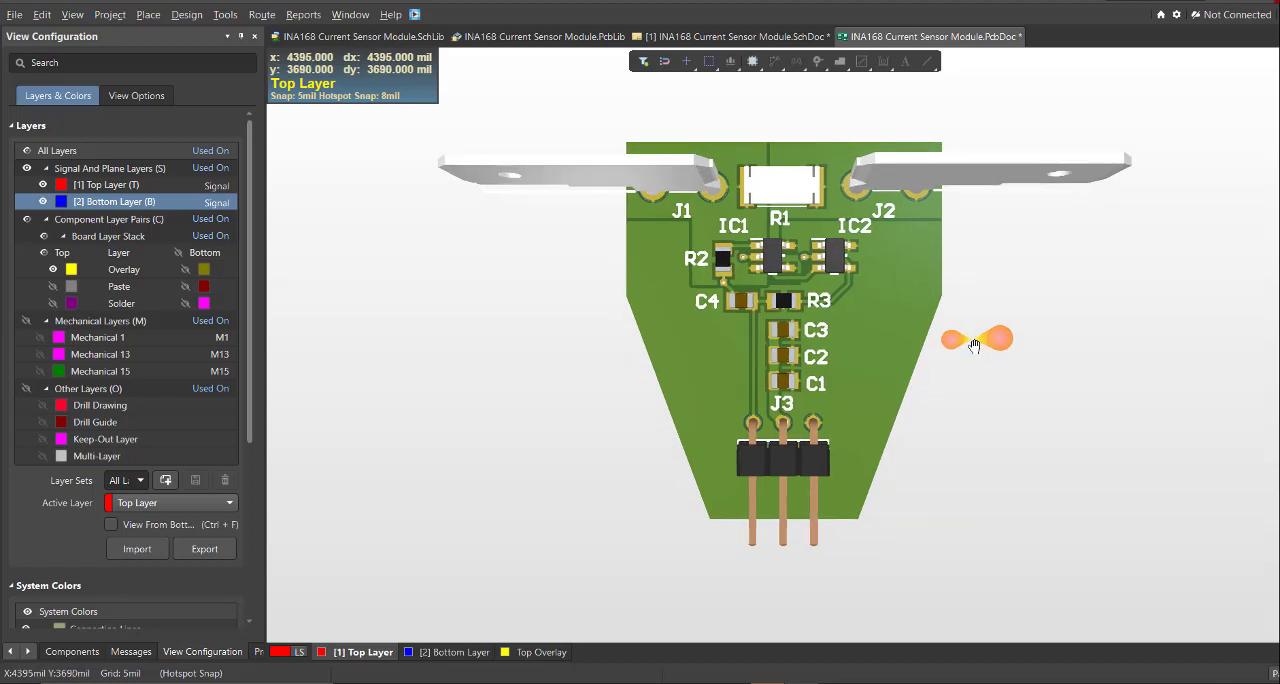